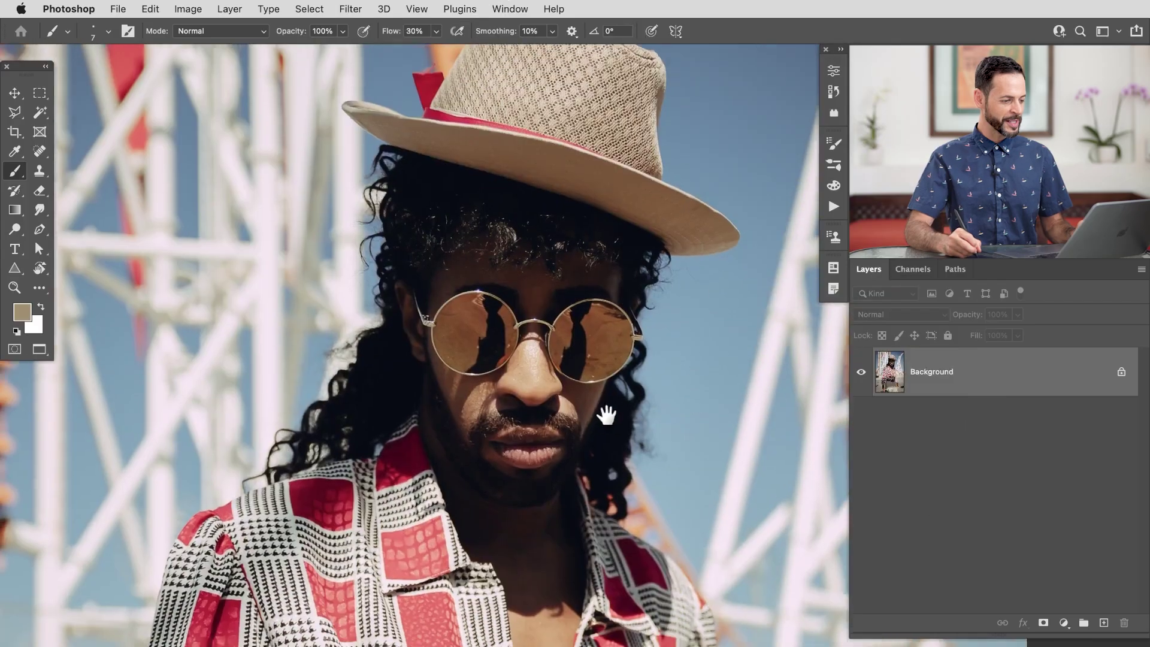
Step: Open the portrait in Select and Mask and select the man automatically with Select Subject
mouse_move(606, 414)
left_mouse_down()
mouse_move(608, 392)
mouse_move(601, 406)
mouse_move(649, 379)
left_mouse_up()
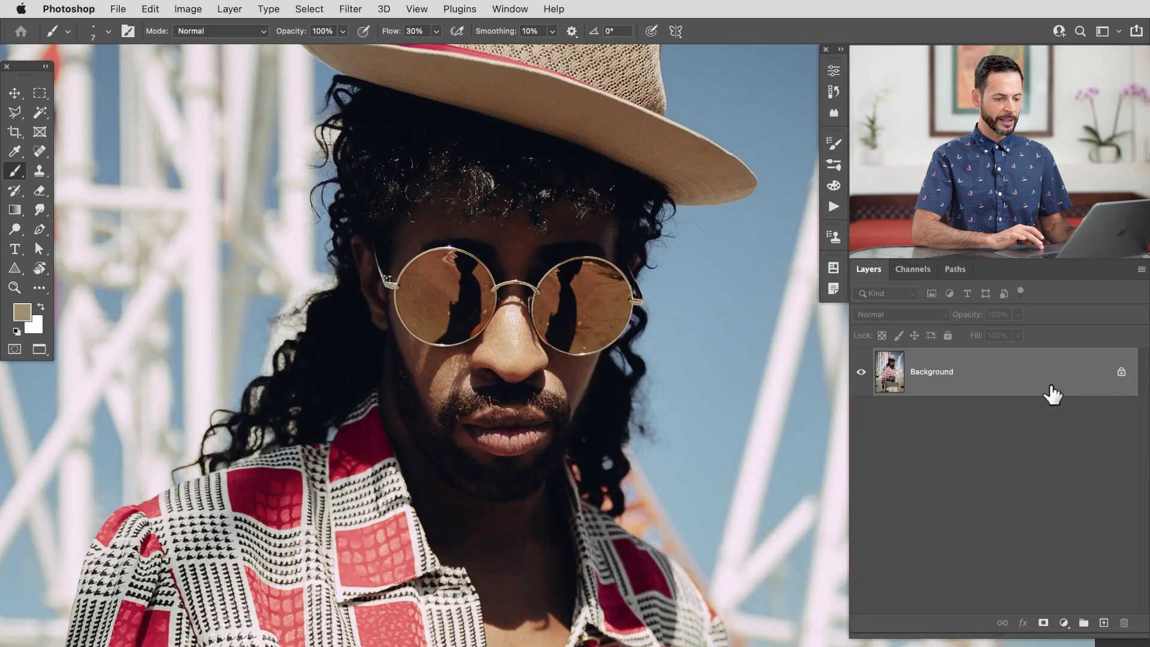
left_click(315, 15)
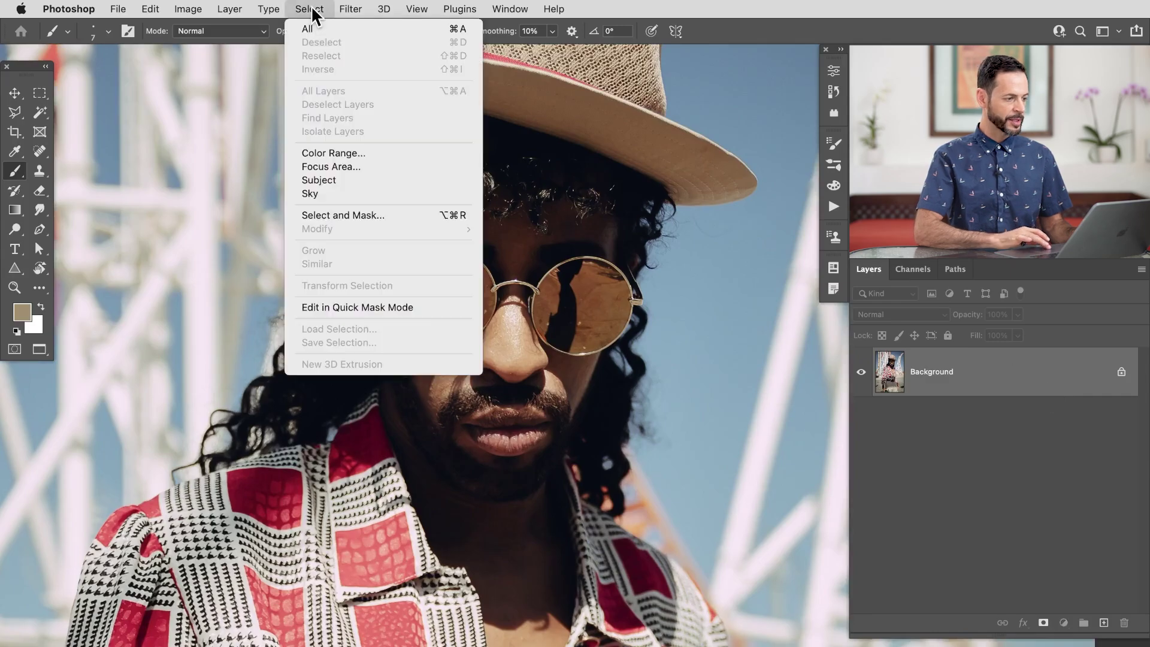
left_click(365, 208)
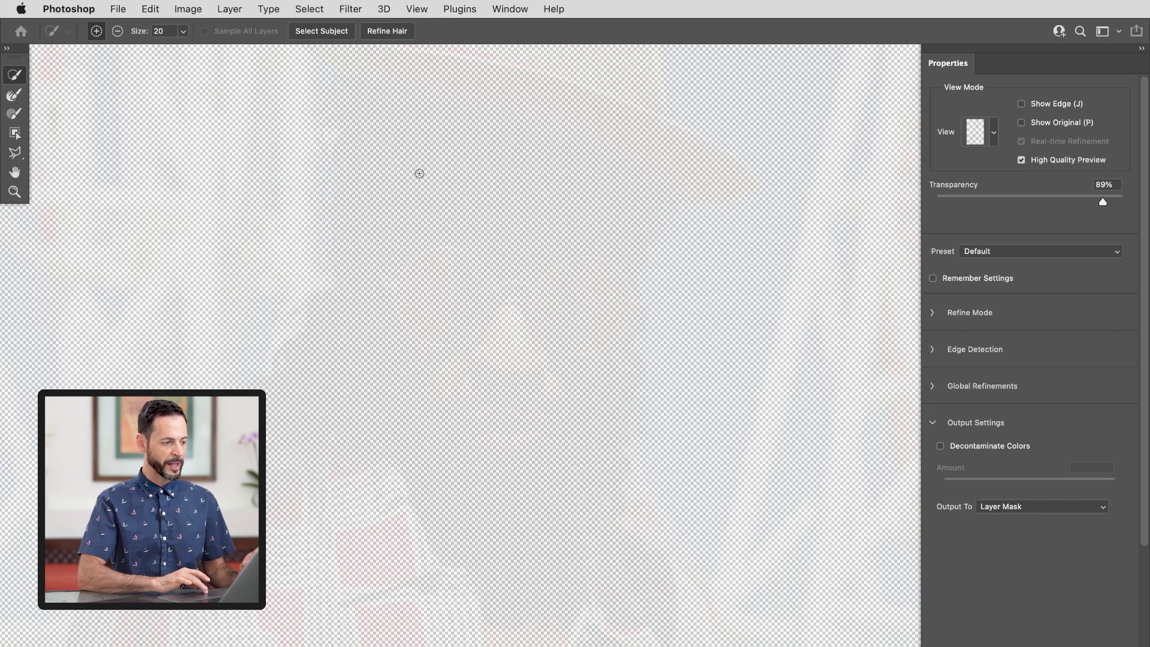
left_click(321, 31)
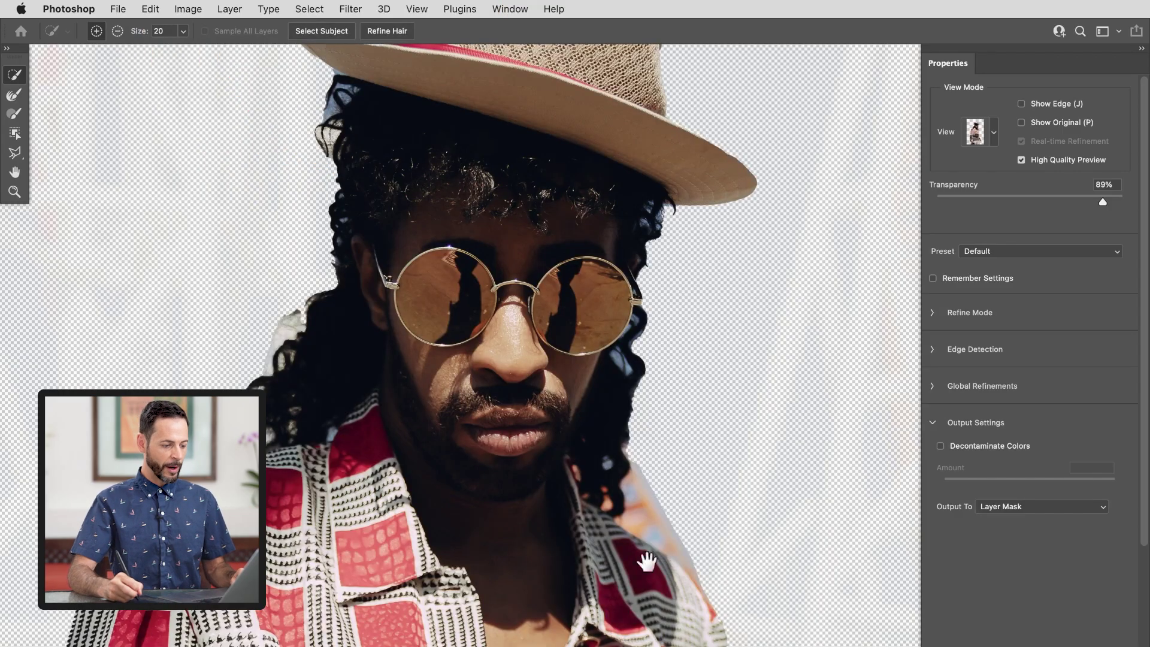
Step: Preview the cutout near the hair and collar in the Overlay view mode and return to Onion Skin
left_click_drag(647, 562, 617, 339)
left_click_drag(608, 264, 647, 434)
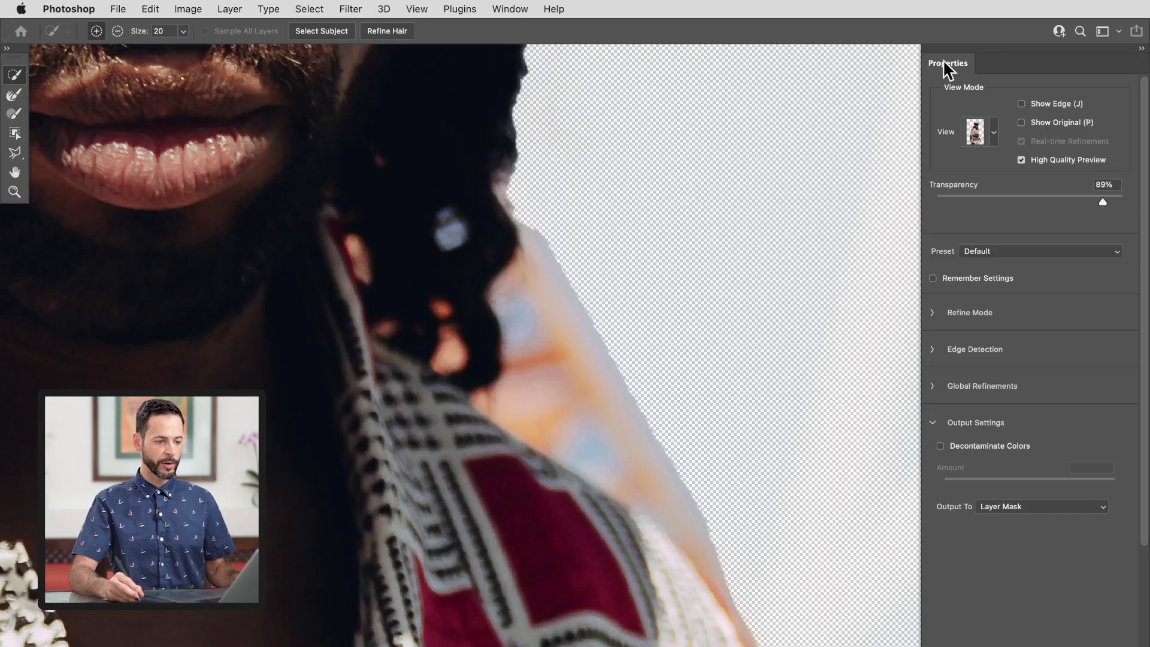
left_click(994, 136)
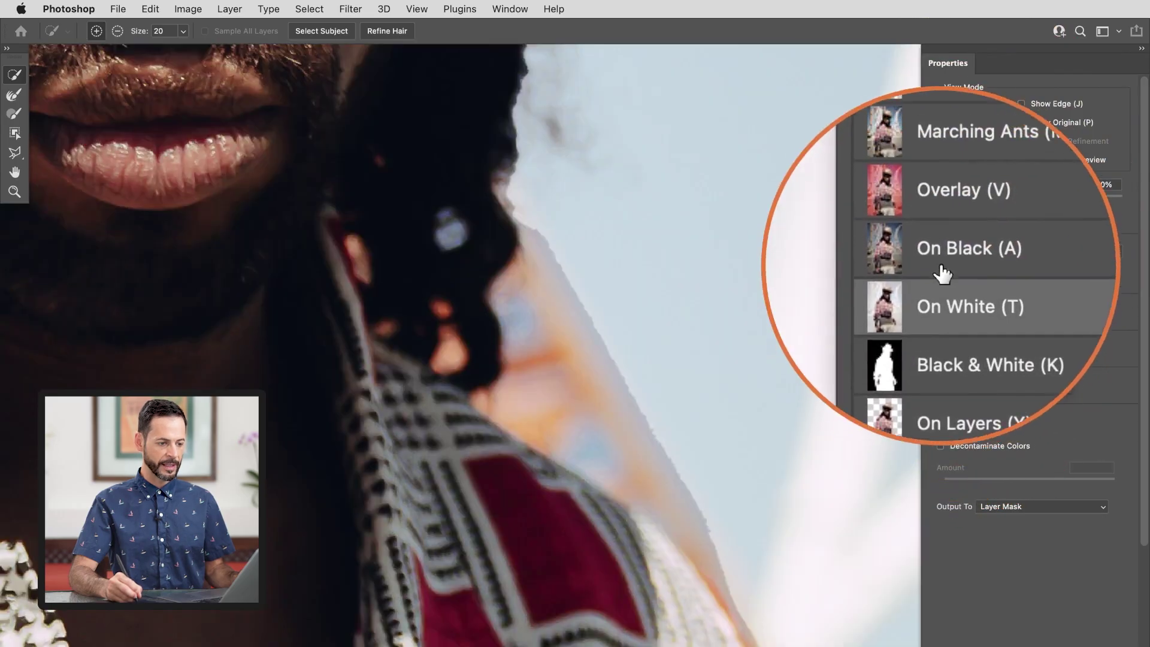
left_click(941, 236)
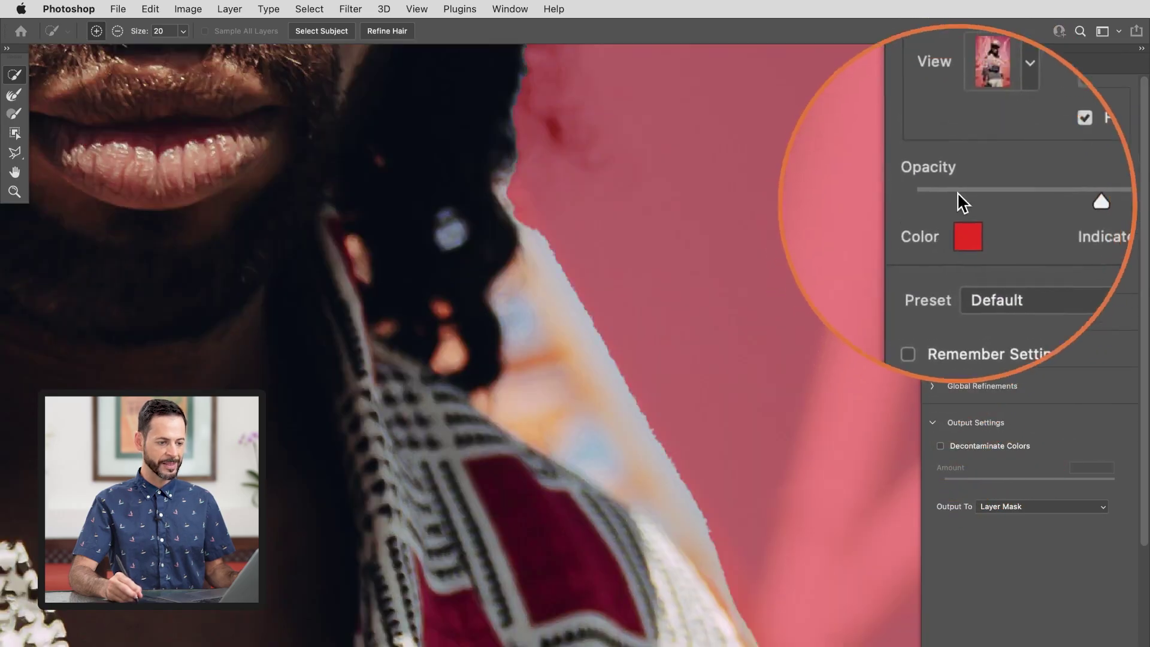
left_click(988, 139)
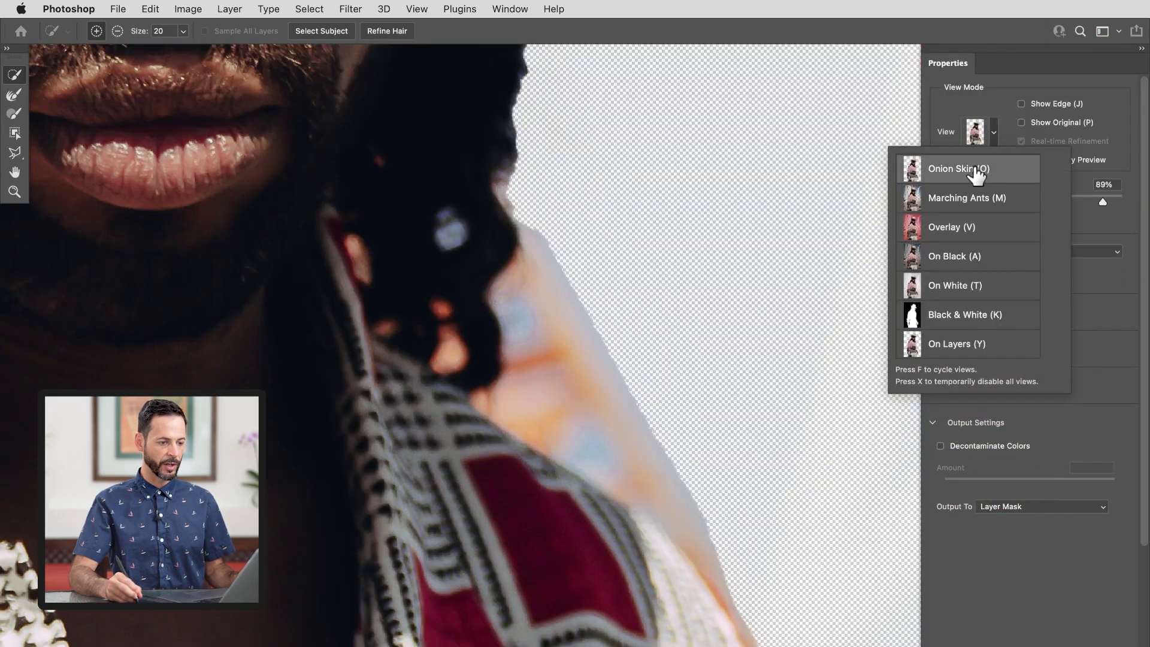
left_click(1003, 116)
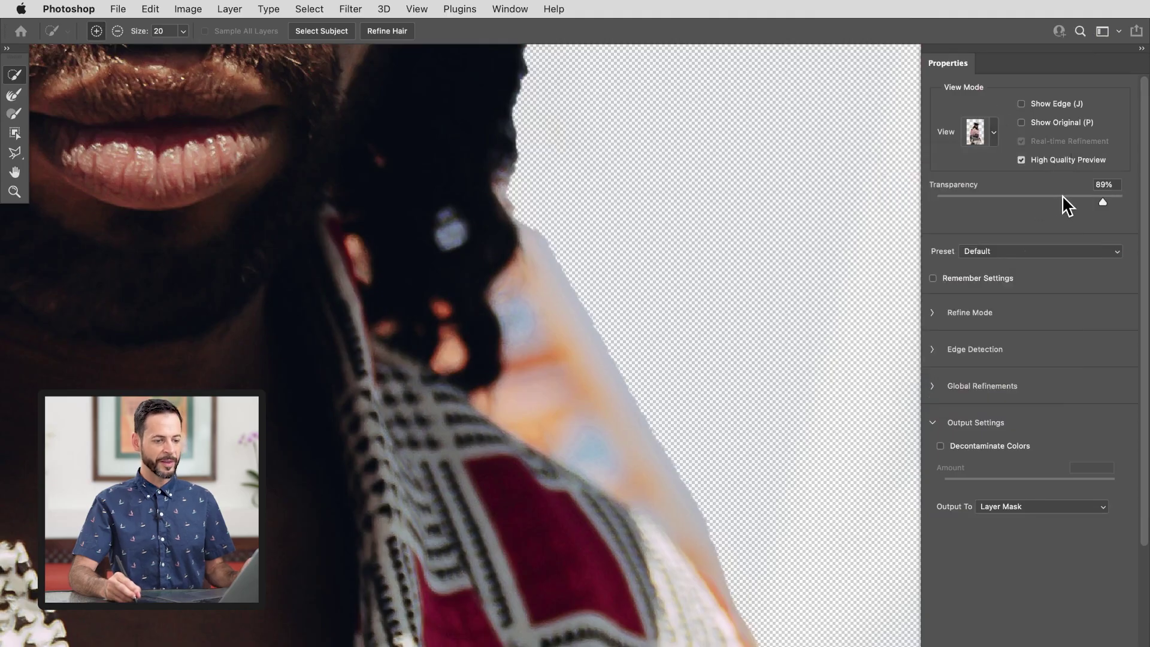
Step: Set the Onion Skin transparency to 23% and subtract the orange background patch between the hair and the shoulder from the selection
left_click_drag(1117, 200, 948, 199)
left_click_drag(744, 264, 631, 350)
mouse_move(992, 202)
left_mouse_down()
mouse_move(1123, 189)
mouse_move(938, 195)
mouse_move(1058, 194)
mouse_move(982, 194)
left_mouse_up()
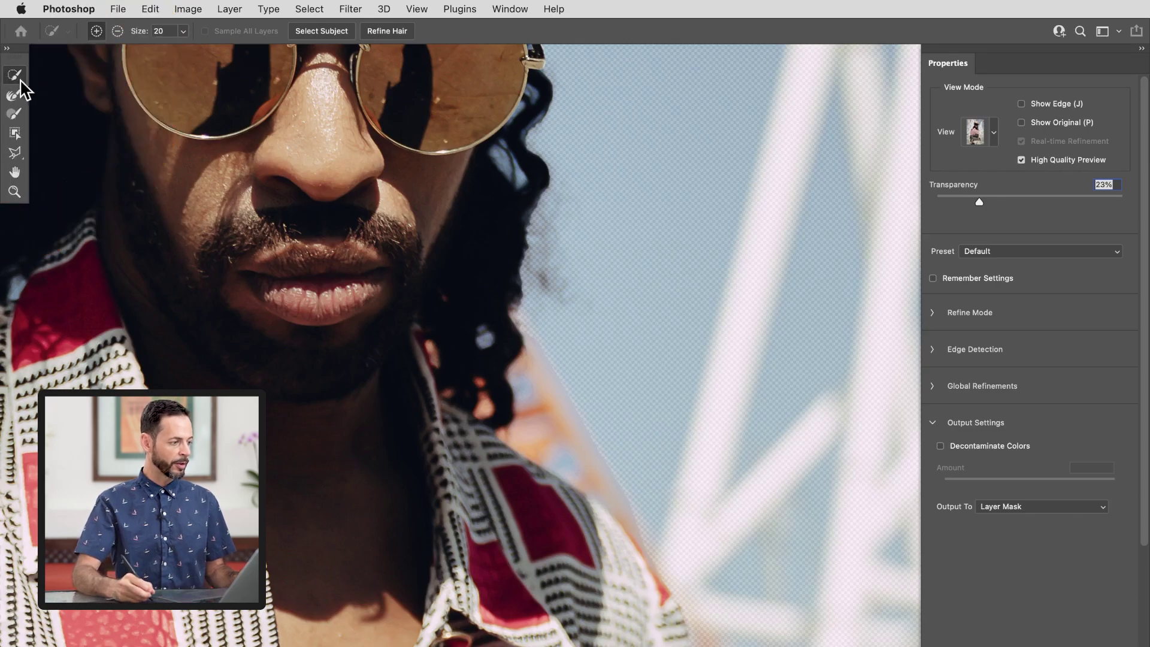
left_click(118, 31)
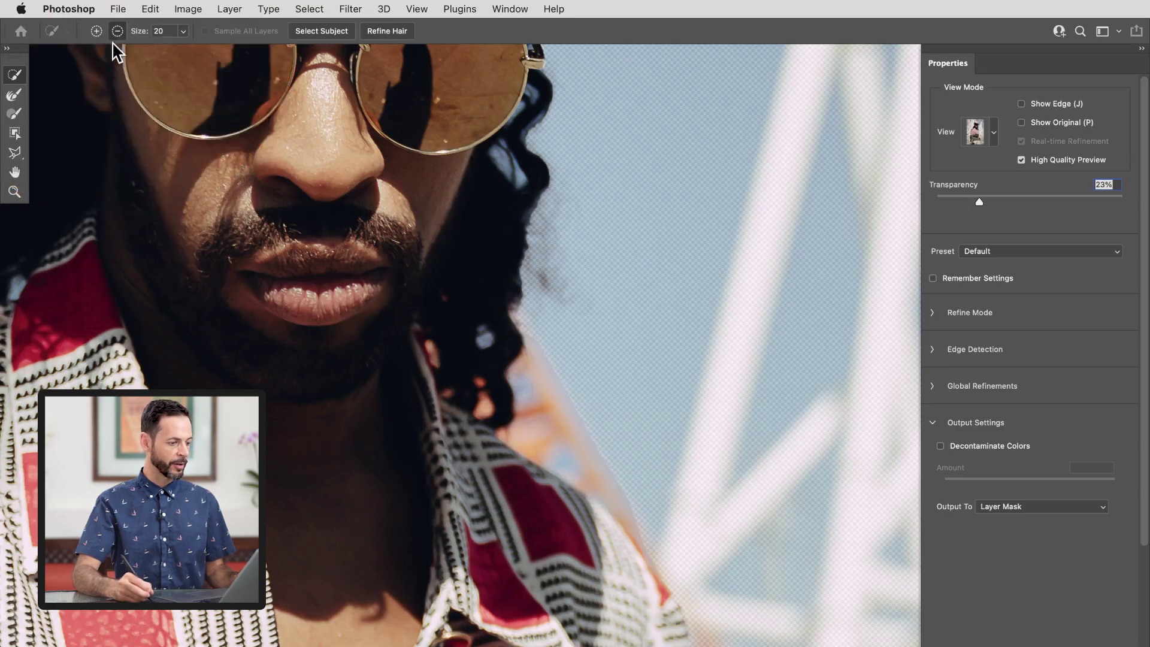
left_click_drag(546, 377, 560, 436)
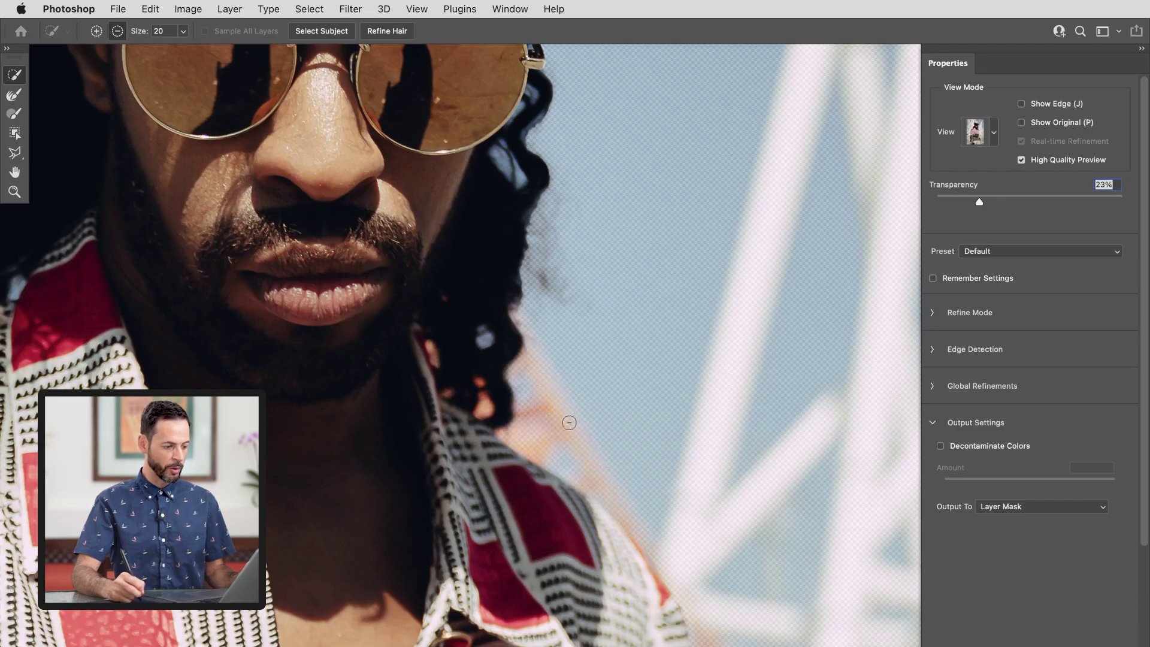
Step: Set the Onion Skin transparency to 66% and subtract the background gaps inside the loose hair curls above the patterned shoulder
left_click_drag(993, 194, 1059, 196)
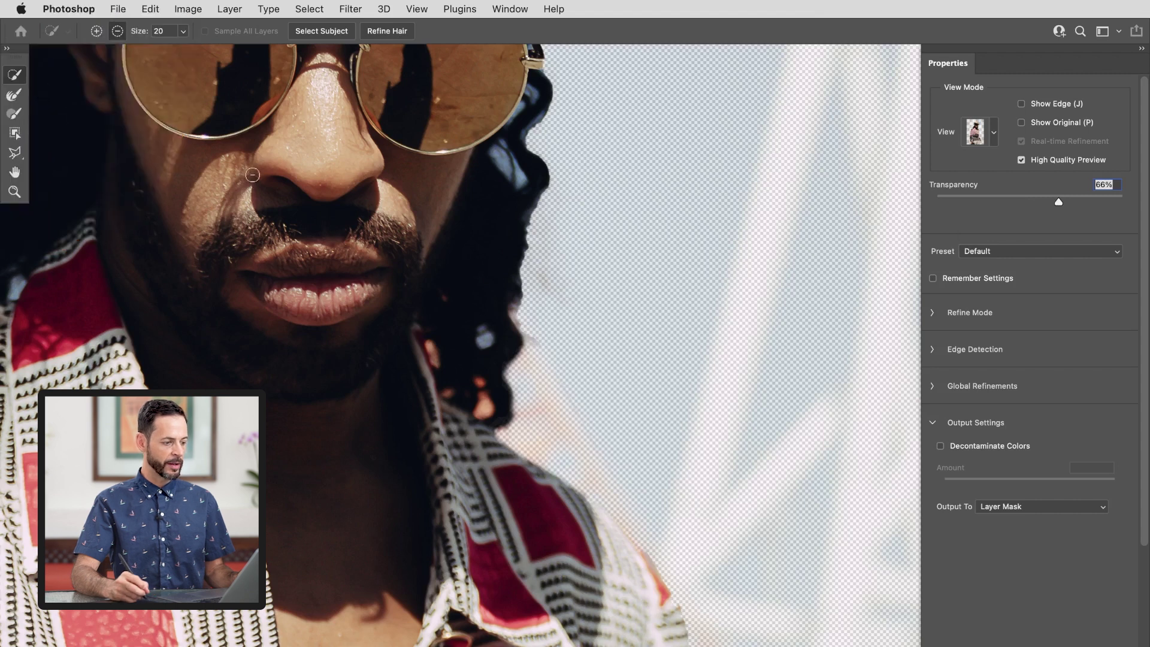
left_click_drag(342, 475, 528, 511)
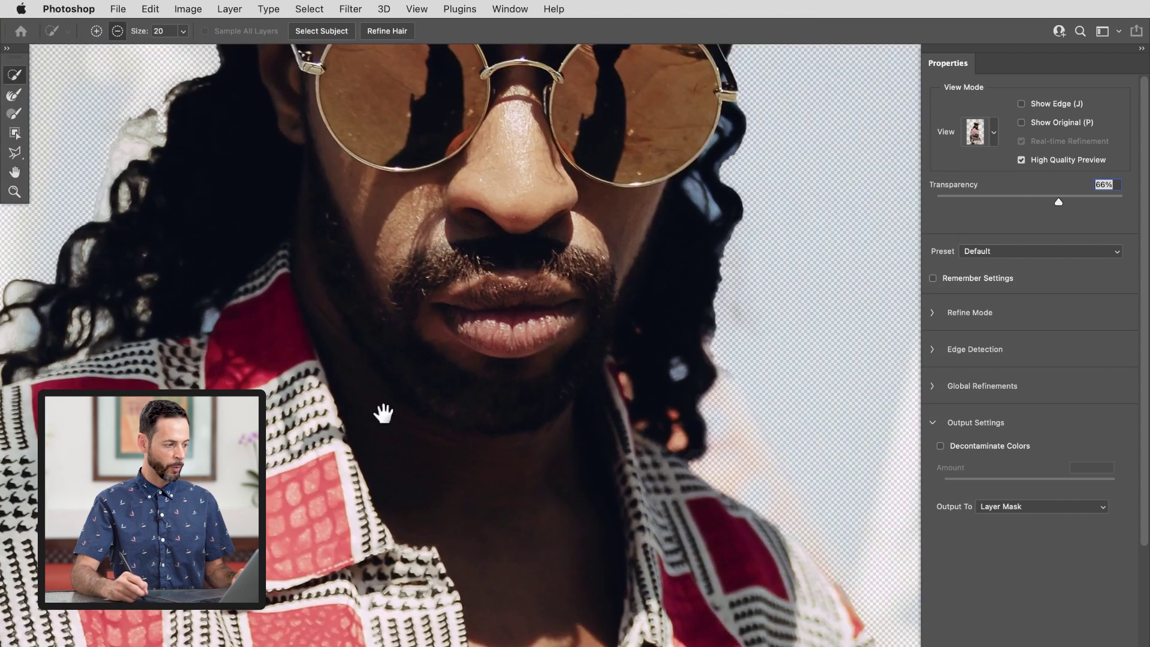
left_click_drag(383, 411, 803, 412)
mouse_move(389, 328)
left_mouse_down()
mouse_move(422, 331)
mouse_move(458, 359)
left_mouse_up()
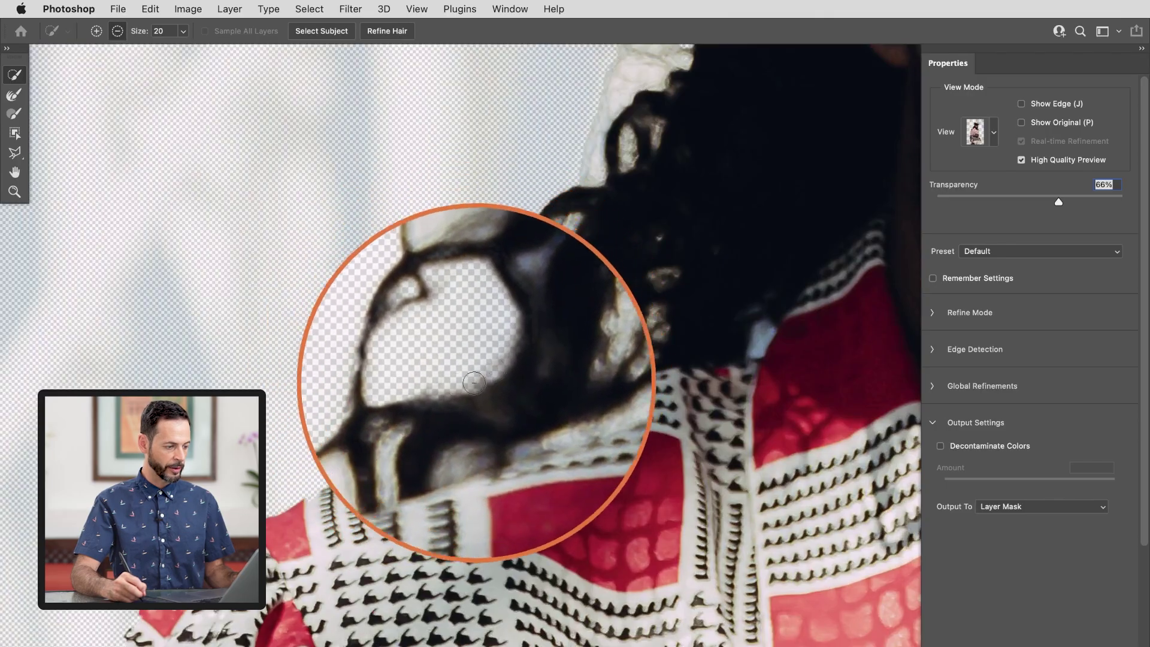
left_click_drag(463, 296, 474, 299)
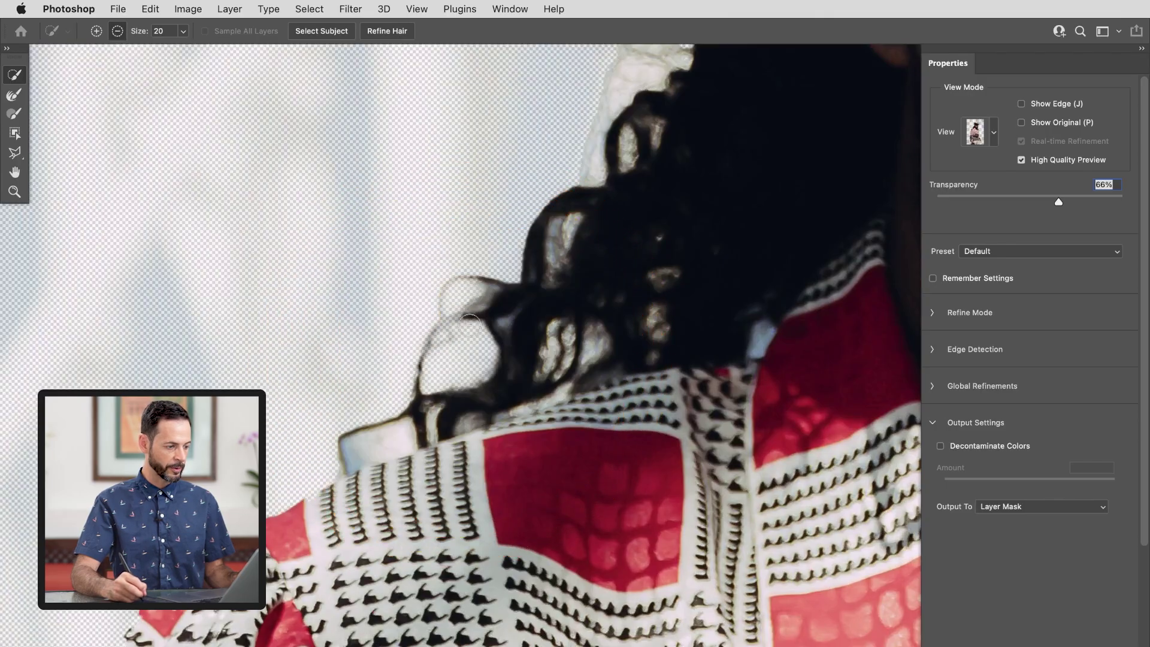
Step: Reduce the brush size to 9 and subtract the leftover background on the shoulder edge and beside the hair below the ear
key("bracketleft")
left_click_drag(390, 441, 378, 445)
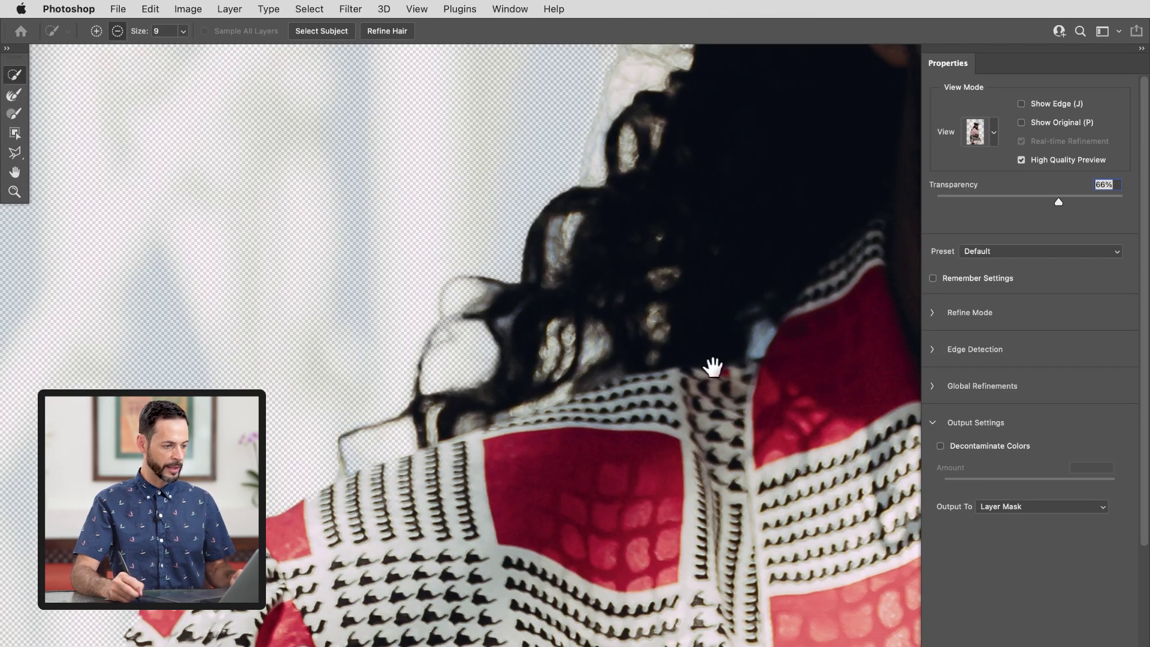
left_click_drag(690, 372, 631, 557)
left_click_drag(656, 383, 568, 453)
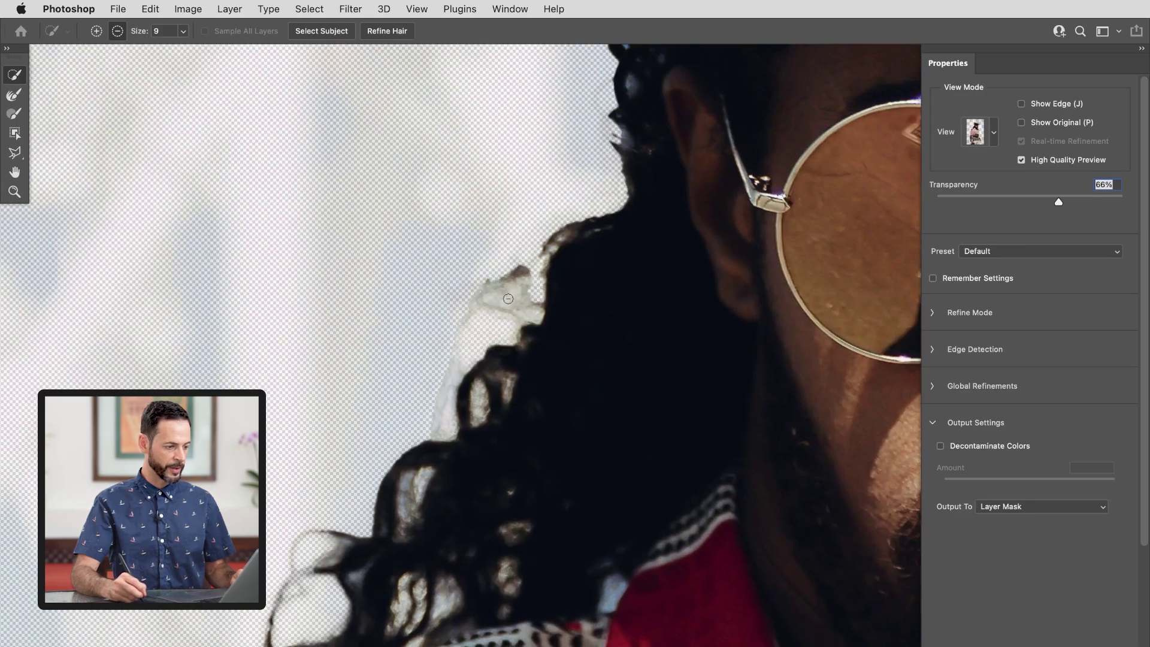
left_click_drag(508, 299, 498, 404)
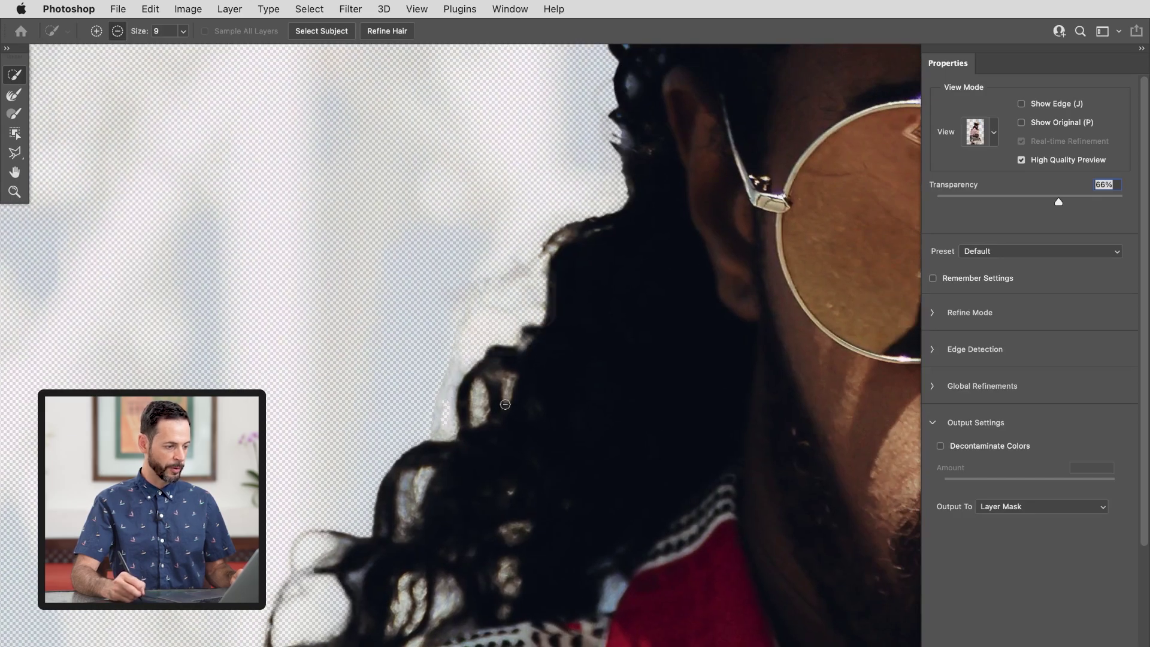
Step: Subtract the blue background gaps in the curls below the sunglasses' hinge from the selection
mouse_move(818, 473)
left_mouse_down()
mouse_move(624, 578)
mouse_move(431, 481)
mouse_move(384, 347)
left_mouse_up()
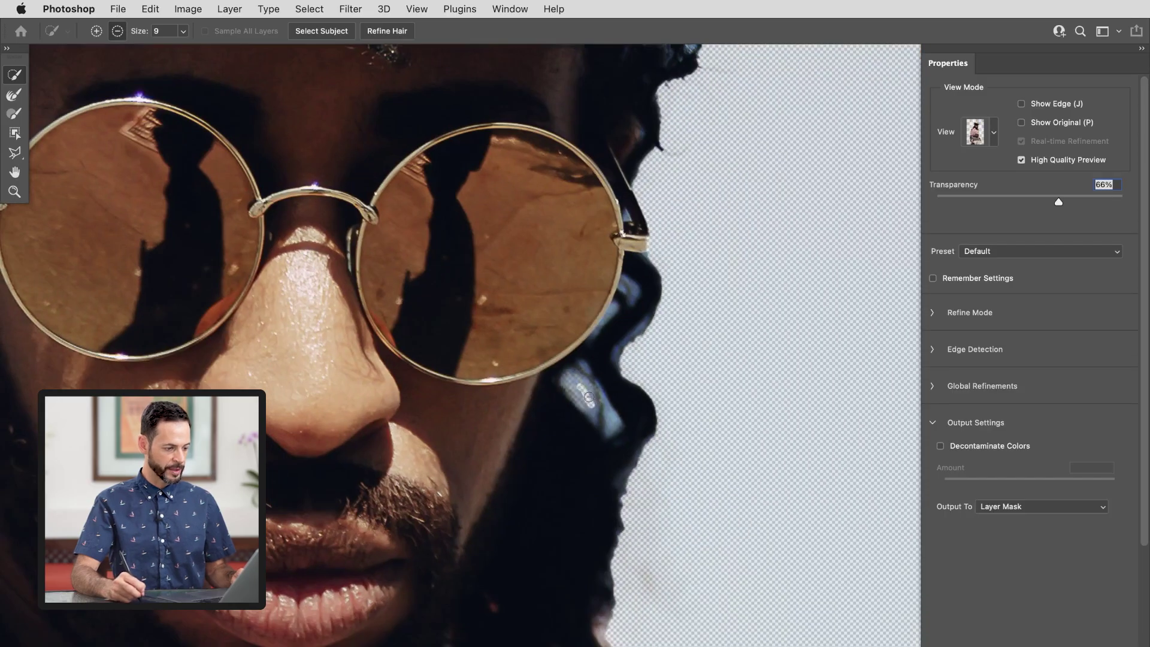
left_click_drag(589, 387, 621, 422)
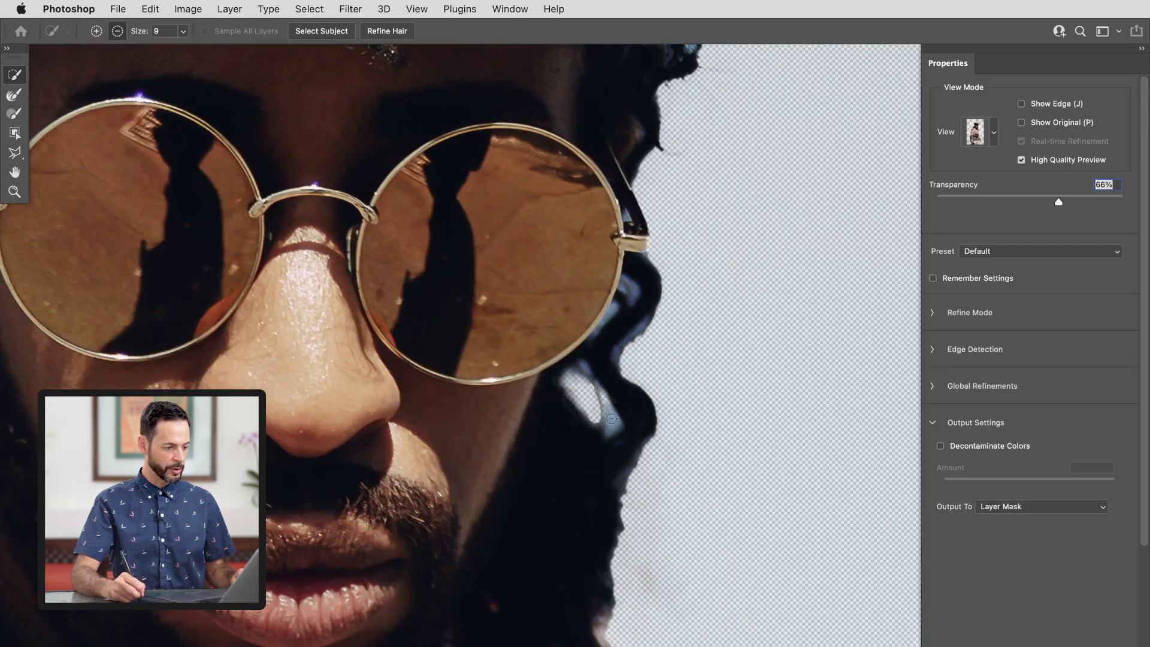
left_click_drag(614, 305, 607, 324)
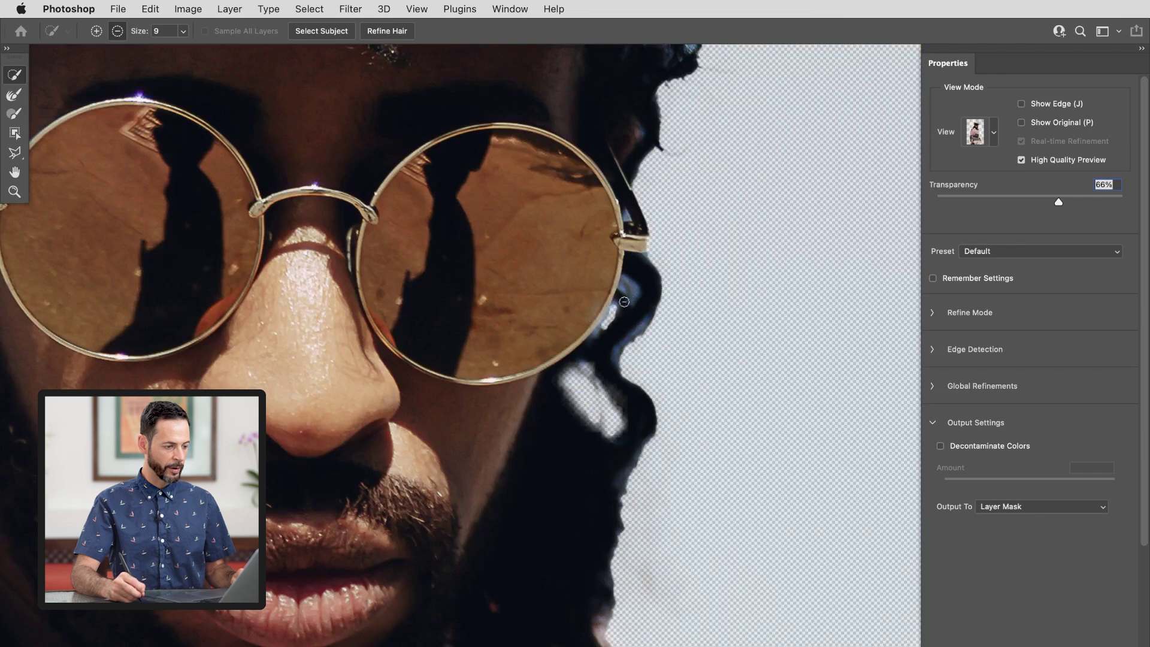
left_click_drag(626, 280, 636, 298)
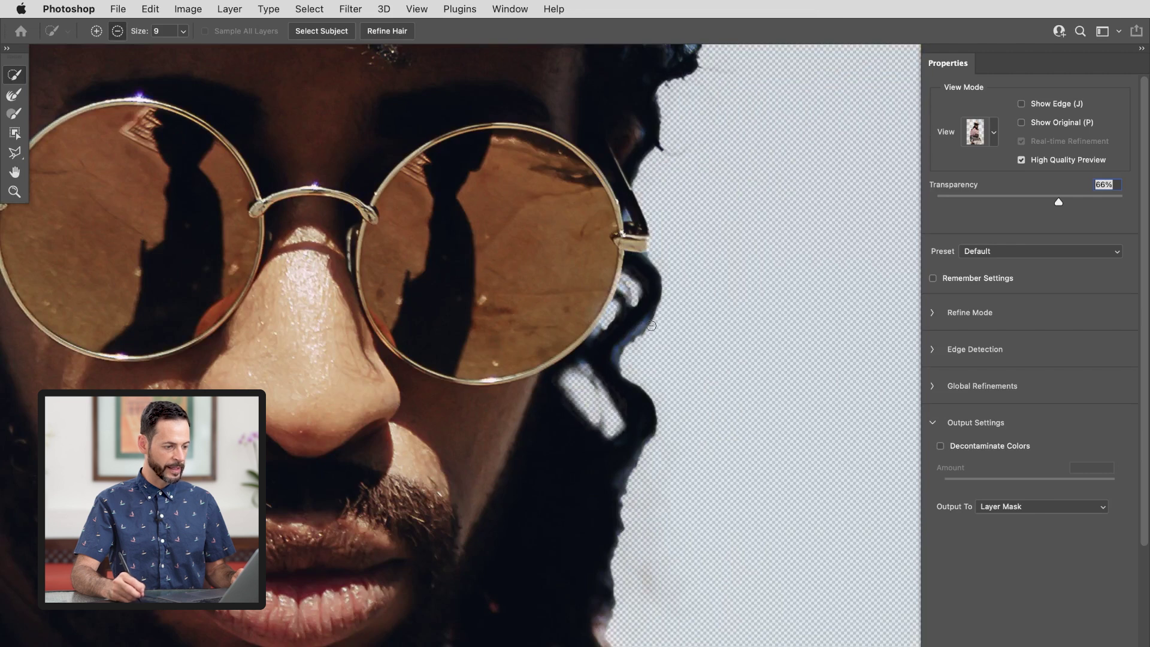
left_click_drag(630, 342, 612, 363)
Step: Subtract the small background gaps inside the lower curls beside the collar and along the curls' outer edge
left_click_drag(579, 548, 585, 312)
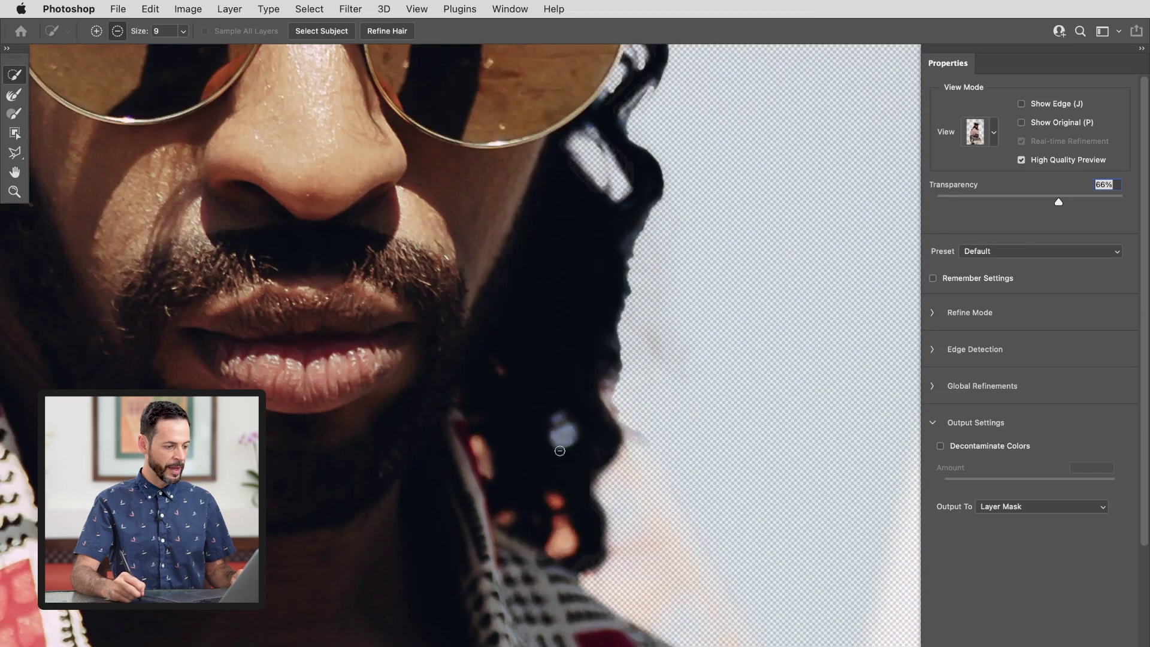
left_click_drag(571, 436, 562, 442)
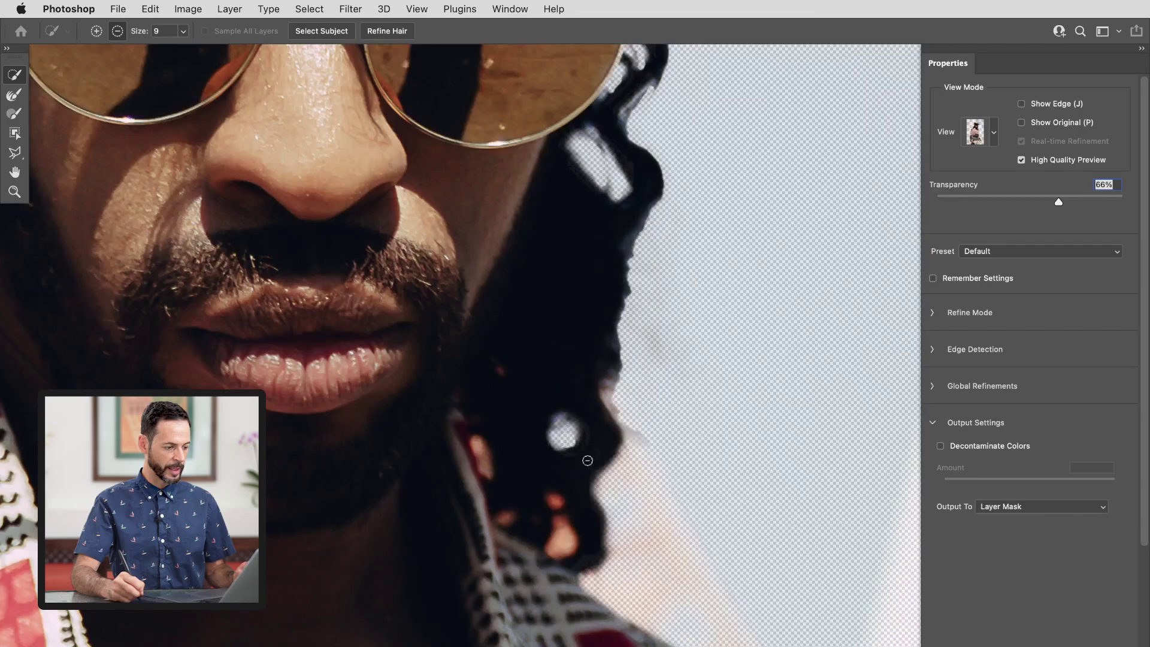
left_click_drag(561, 548, 555, 531)
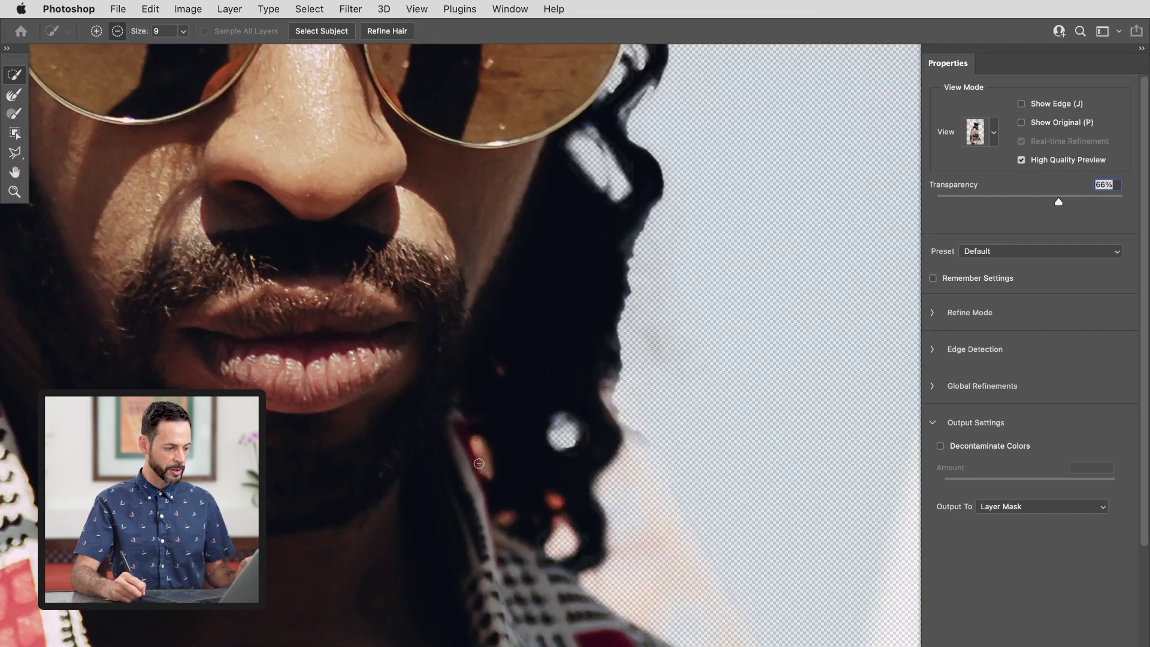
left_click_drag(478, 463, 480, 449)
left_click_drag(506, 519, 510, 514)
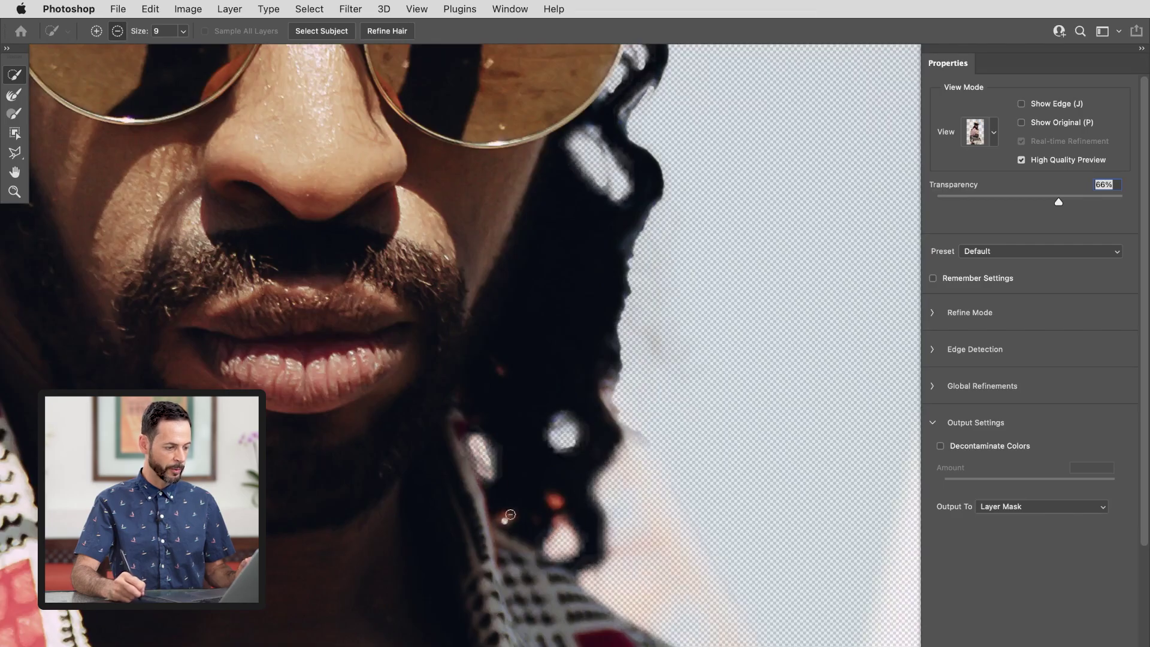
left_click(511, 518)
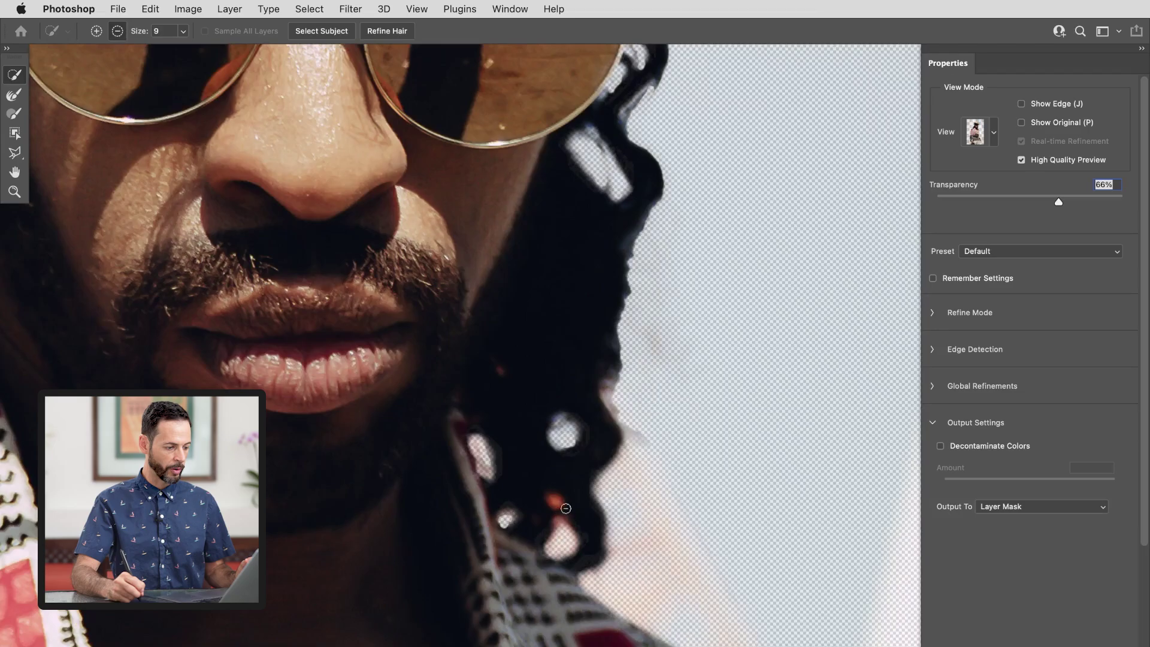
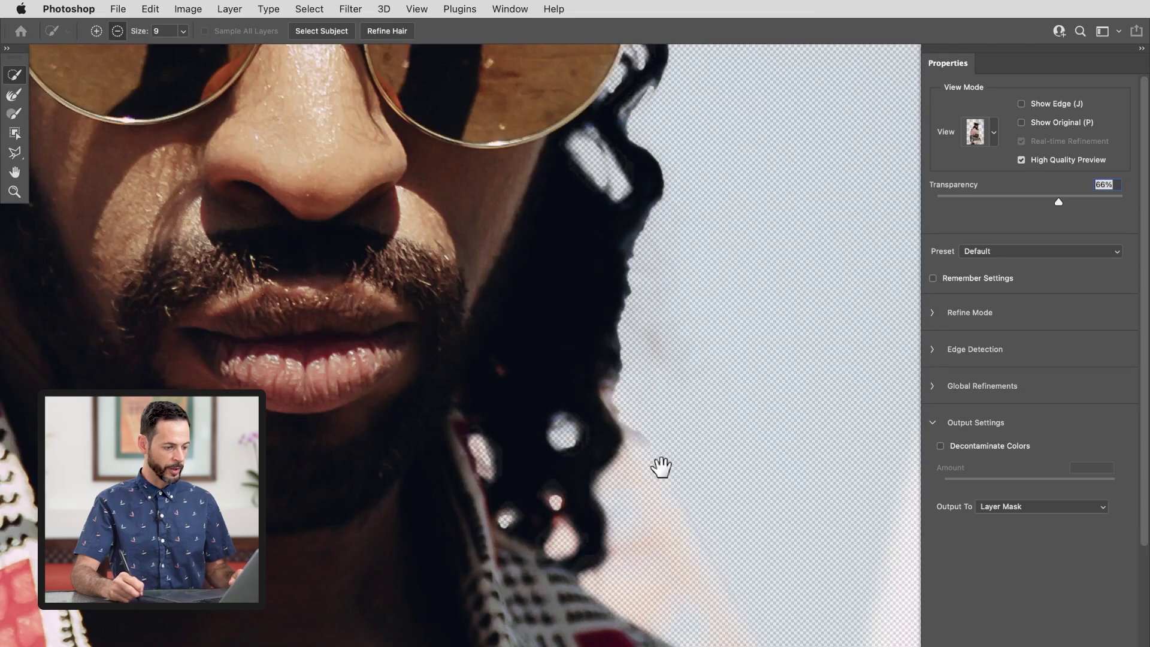
left_click_drag(642, 441, 626, 399)
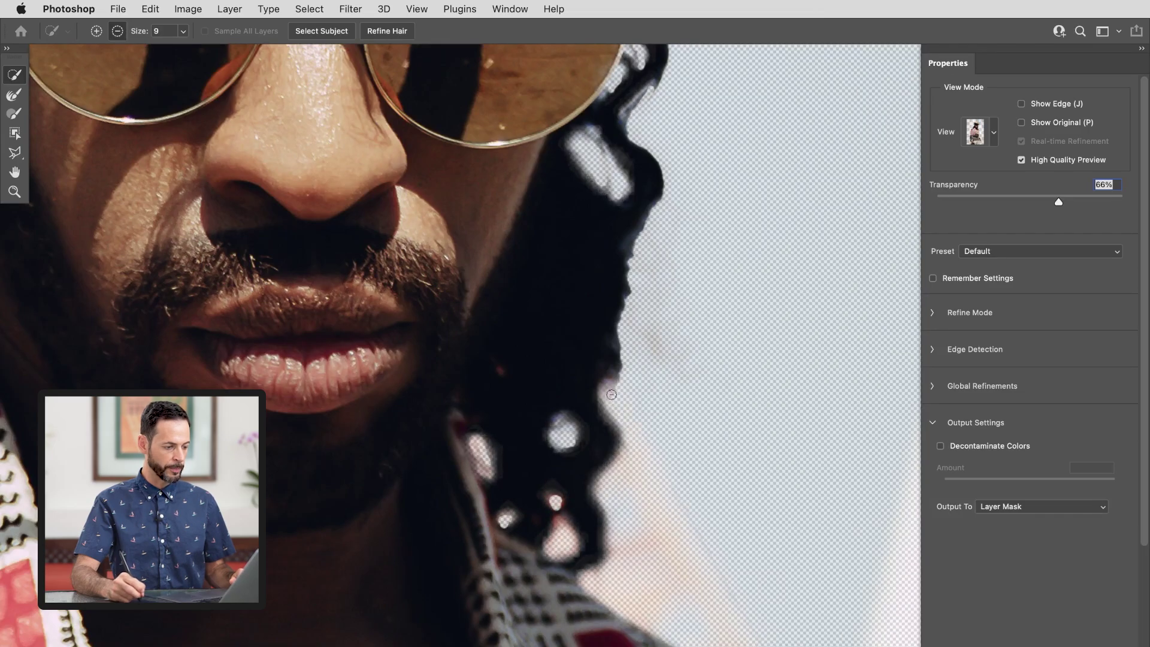
Step: Check the selection edge down the shoulder and sleeve, and set the Onion Skin transparency to 40%
left_click_drag(700, 532, 674, 533)
left_click_drag(675, 593, 634, 375)
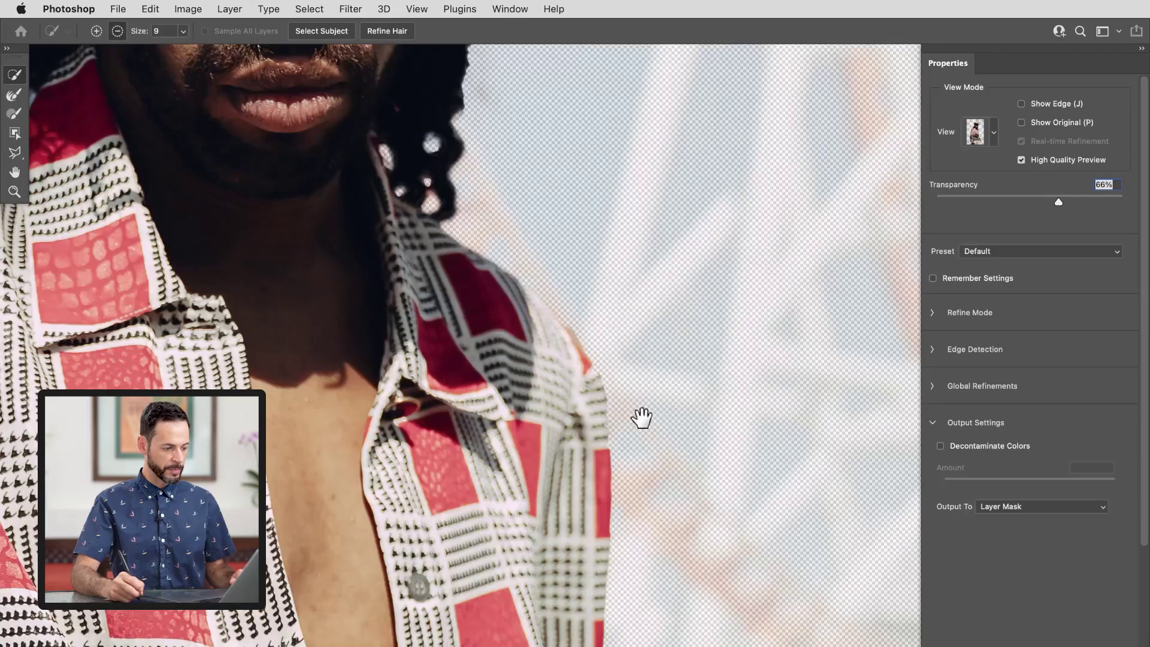
left_click_drag(615, 462, 640, 454)
left_click_drag(1022, 199, 1061, 203)
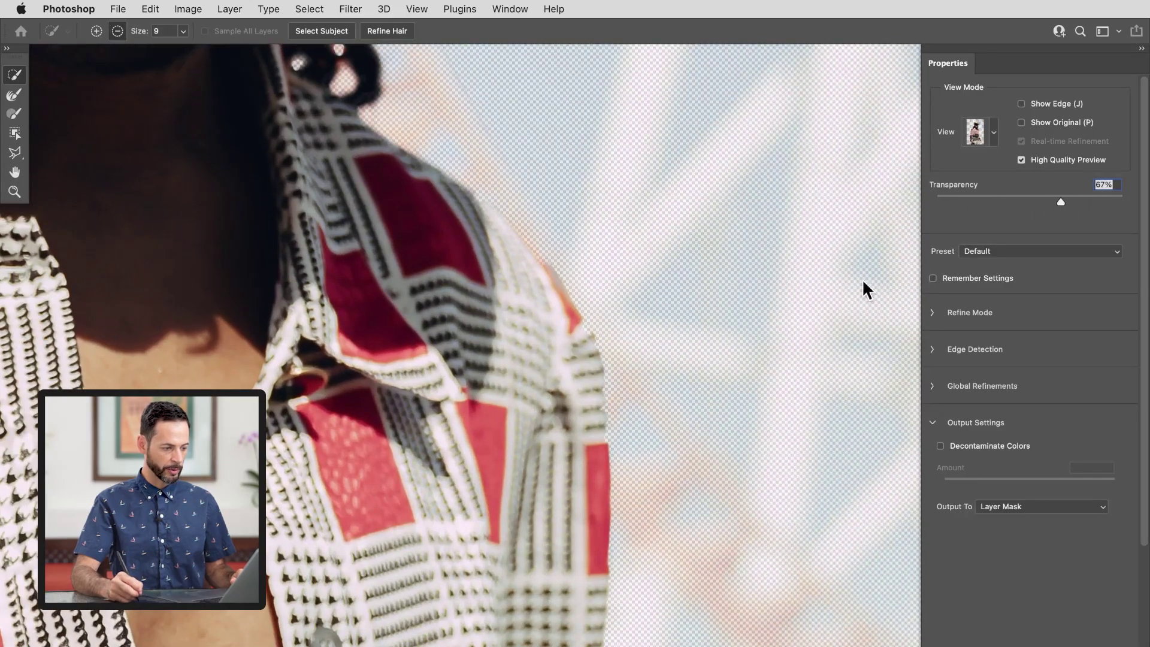
left_click_drag(612, 424, 690, 389)
left_click_drag(1061, 201, 1119, 200)
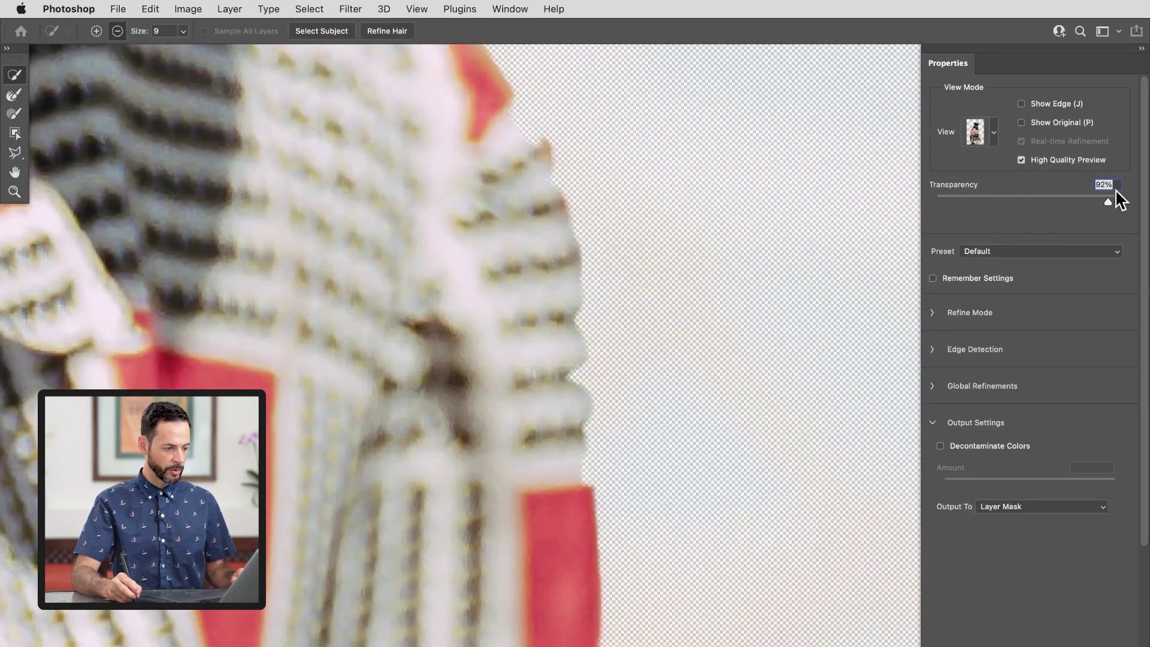
left_click_drag(1034, 198, 995, 205)
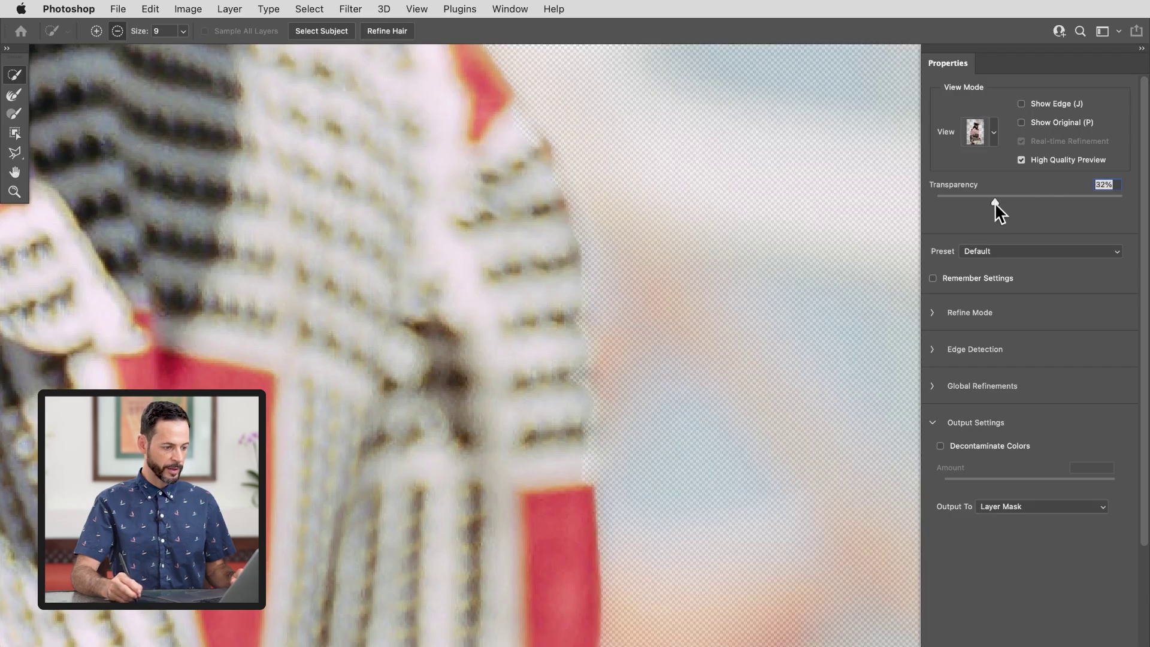
left_click_drag(752, 431, 703, 446)
left_click_drag(656, 527, 604, 248)
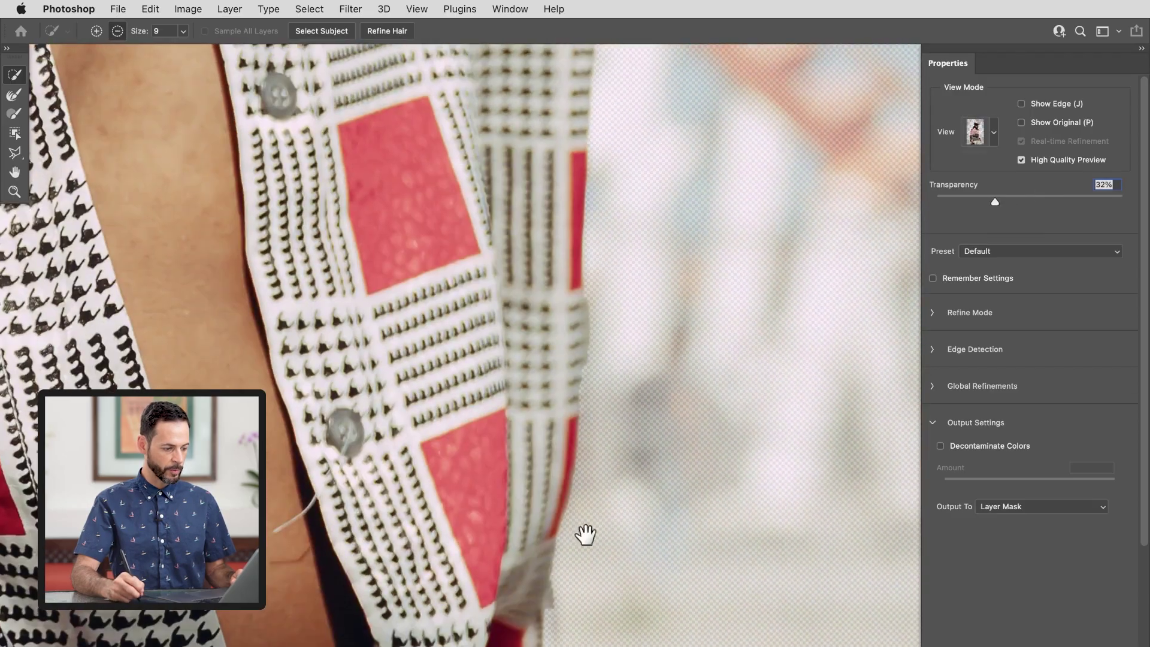
left_click_drag(585, 534, 601, 275)
mouse_move(1011, 191)
left_mouse_down()
mouse_move(1080, 192)
mouse_move(996, 218)
mouse_move(923, 212)
mouse_move(1025, 204)
mouse_move(1010, 204)
left_mouse_up()
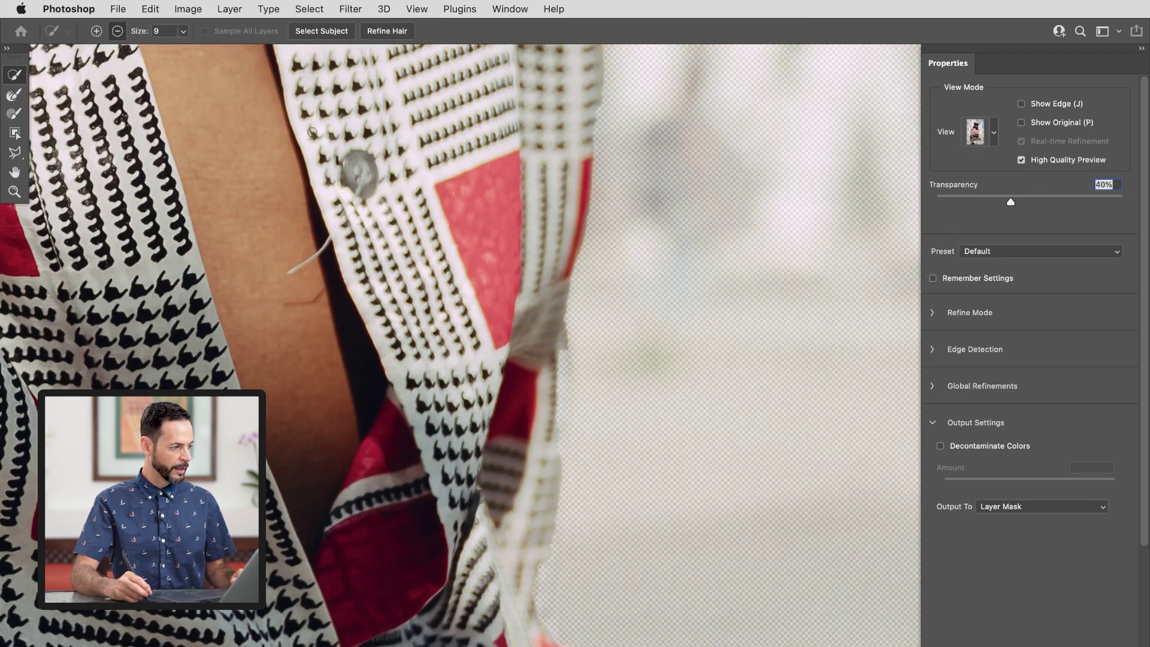
Step: Switch to adding and include the missing strip of shirt along its lower outer edge
left_click(98, 30)
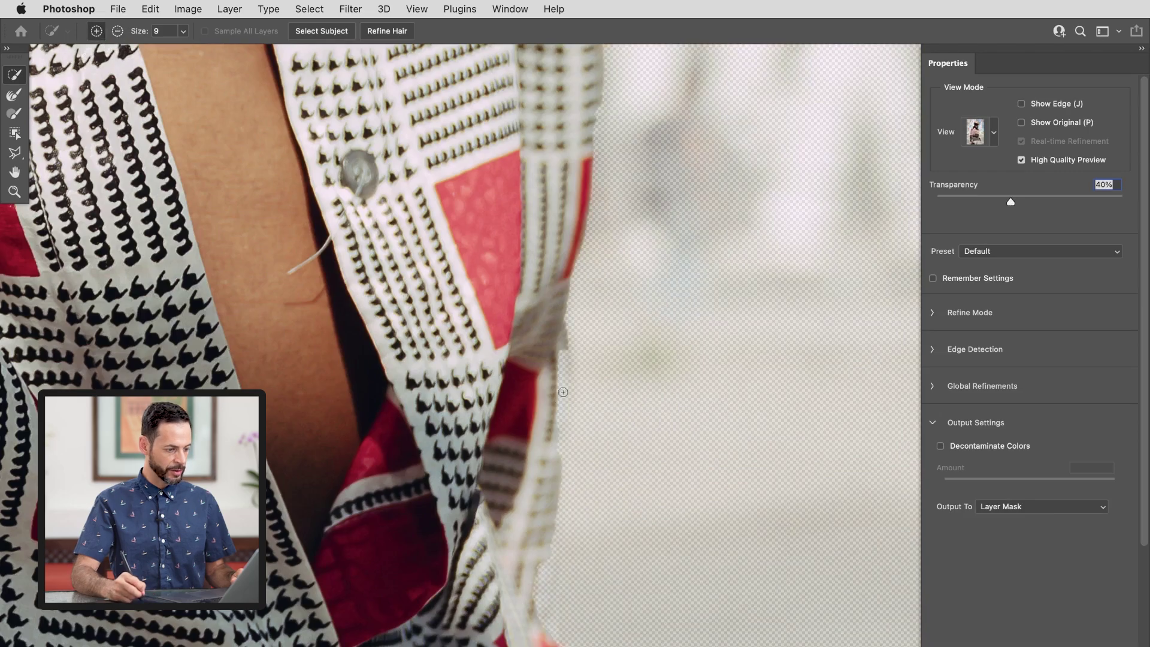
mouse_move(536, 611)
left_mouse_down()
mouse_move(537, 625)
mouse_move(514, 313)
left_mouse_up()
left_click(546, 549)
Step: Subtract the leftover grey background beneath and between the fingertips of the lowered hand
left_click_drag(589, 518, 478, 160)
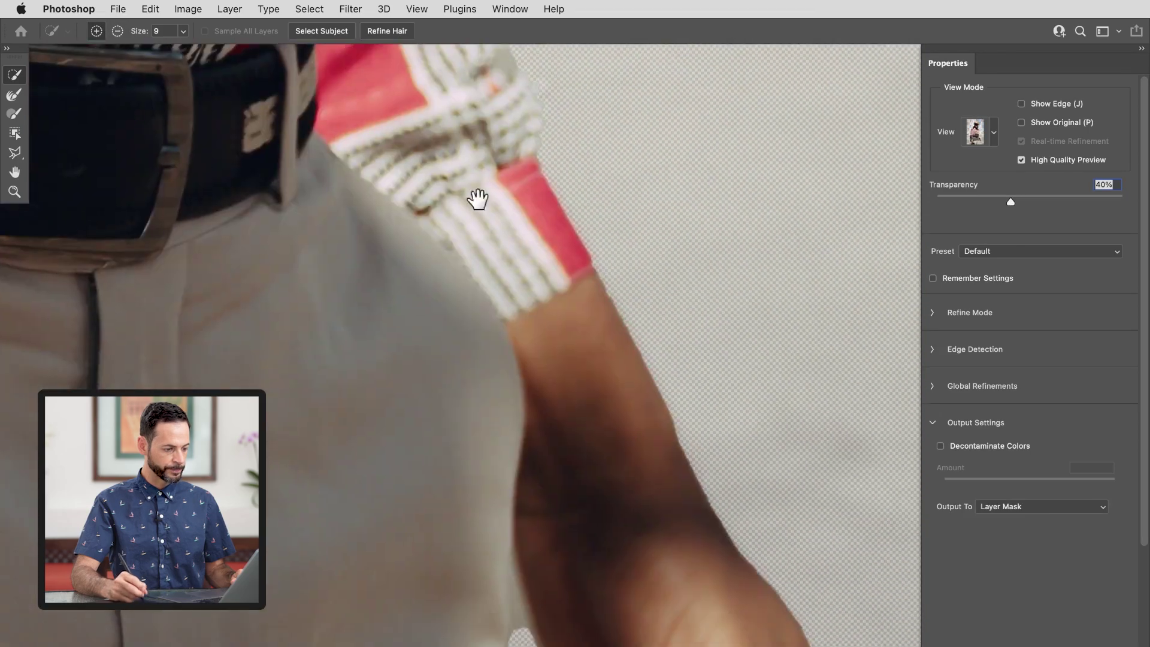
left_click_drag(575, 494, 449, 182)
left_click_drag(508, 490, 491, 285)
left_click_drag(552, 482, 531, 411)
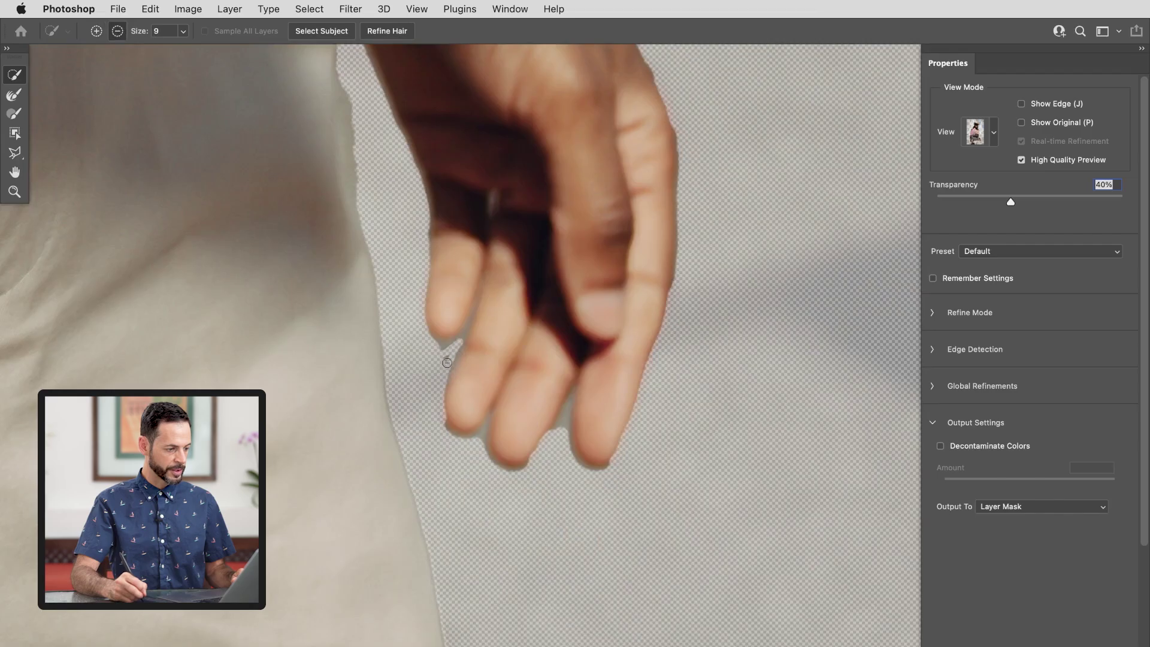
left_click_drag(437, 357, 464, 352)
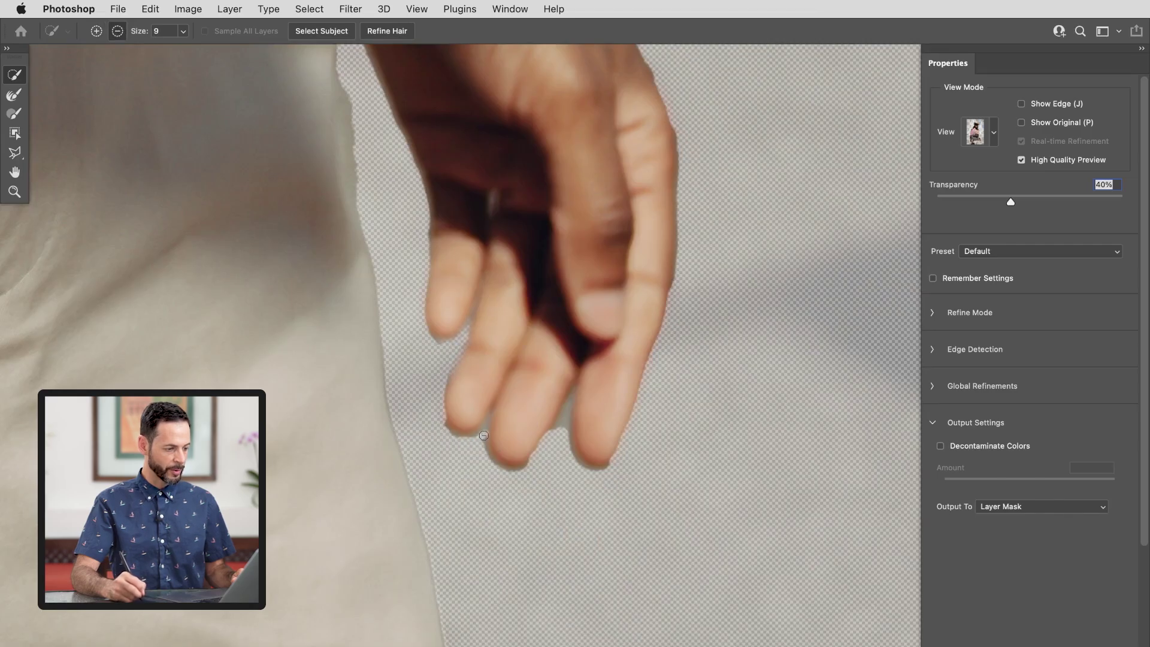
left_click(530, 466)
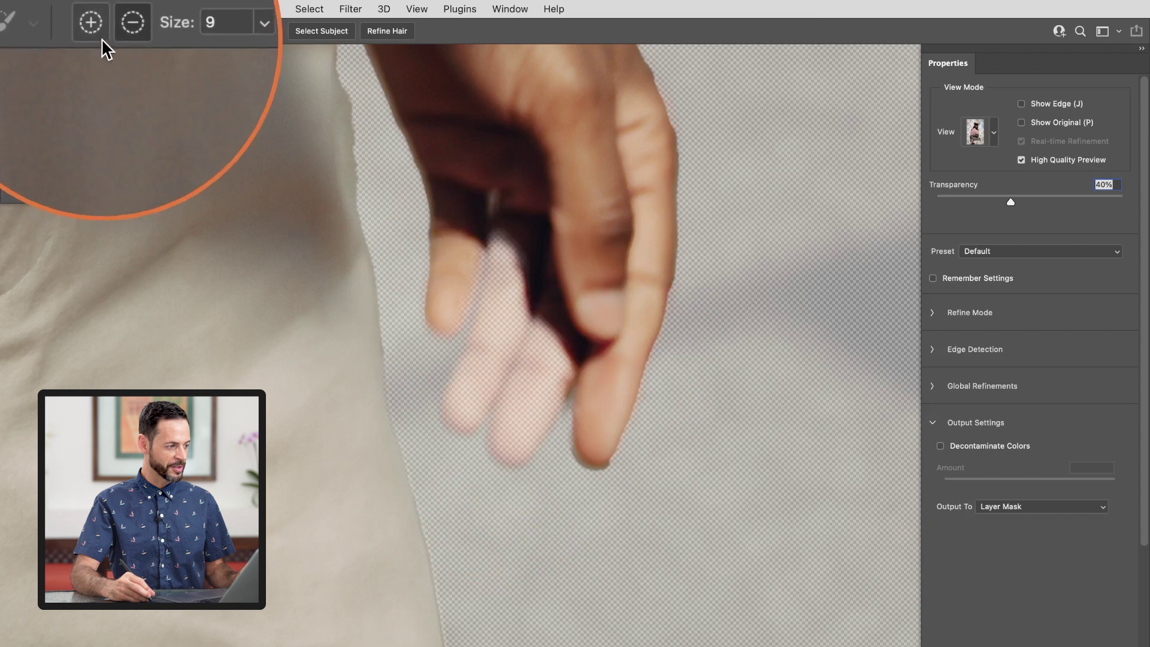
Step: Add the two middle fingers of the lowered hand back to the selection, including the fingertip edge
left_click(96, 31)
mouse_move(497, 317)
left_mouse_down()
mouse_move(481, 368)
mouse_move(548, 363)
mouse_move(527, 413)
left_mouse_up()
mouse_move(564, 332)
left_mouse_down()
mouse_move(527, 305)
mouse_move(492, 243)
left_mouse_up()
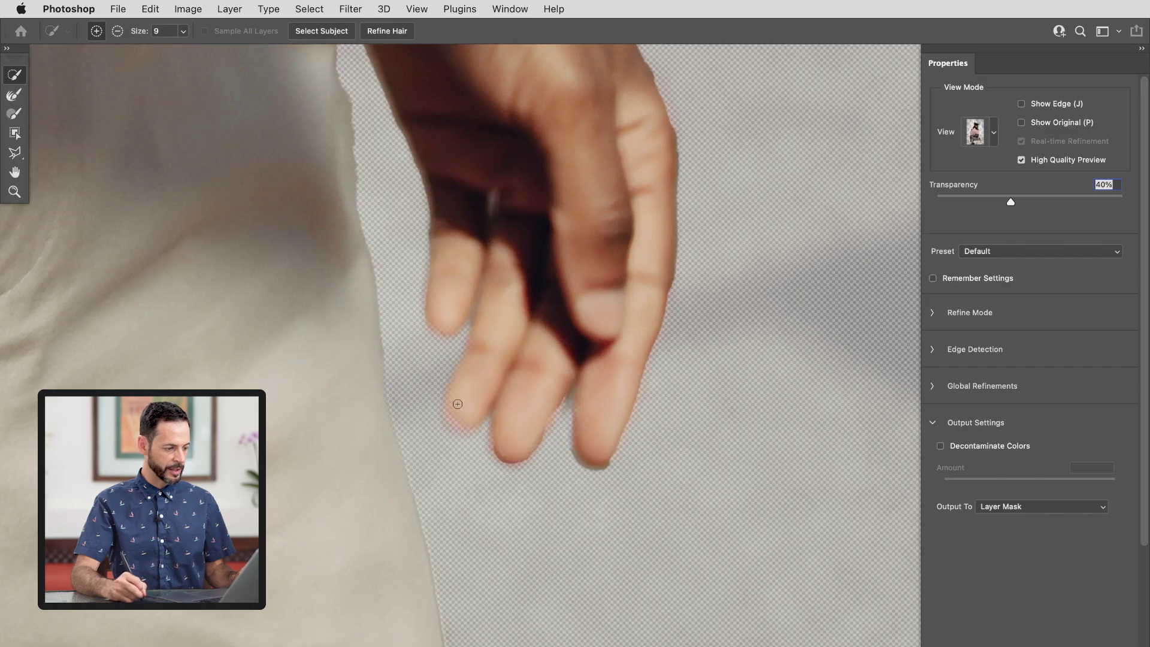
left_click_drag(458, 430, 461, 422)
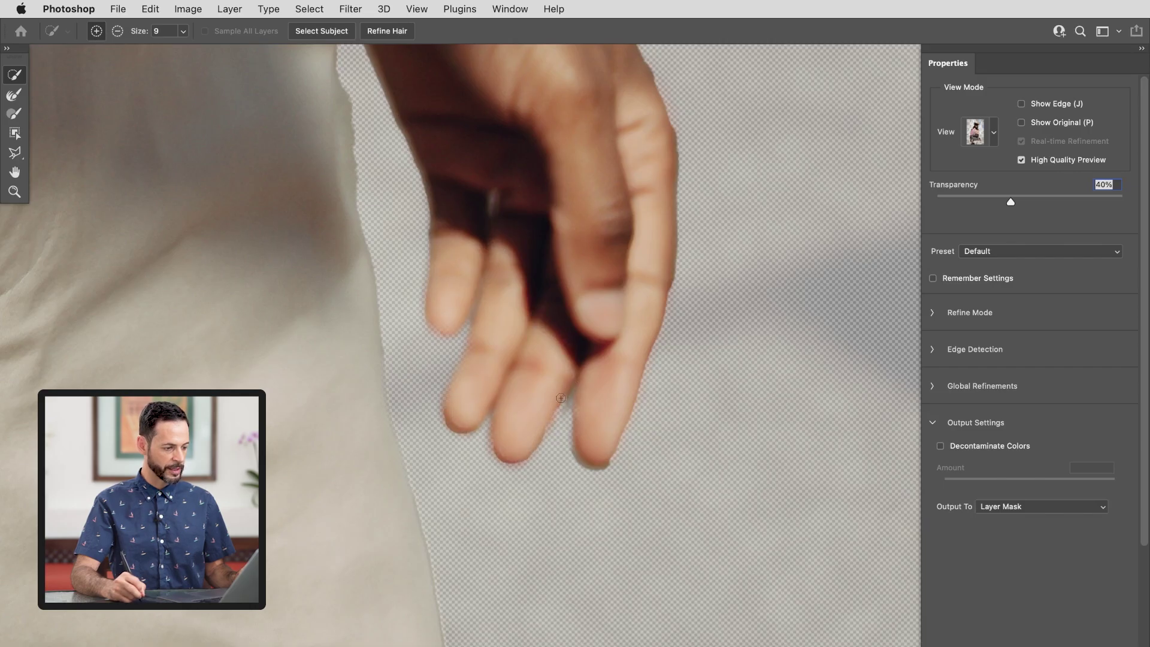
Step: Subtract the background gap between the black strap and the hand holding the camera at the image's lower edge
left_click_drag(399, 590, 418, 204)
left_click_drag(419, 513, 574, 414)
scroll(574, 414, "left", 15)
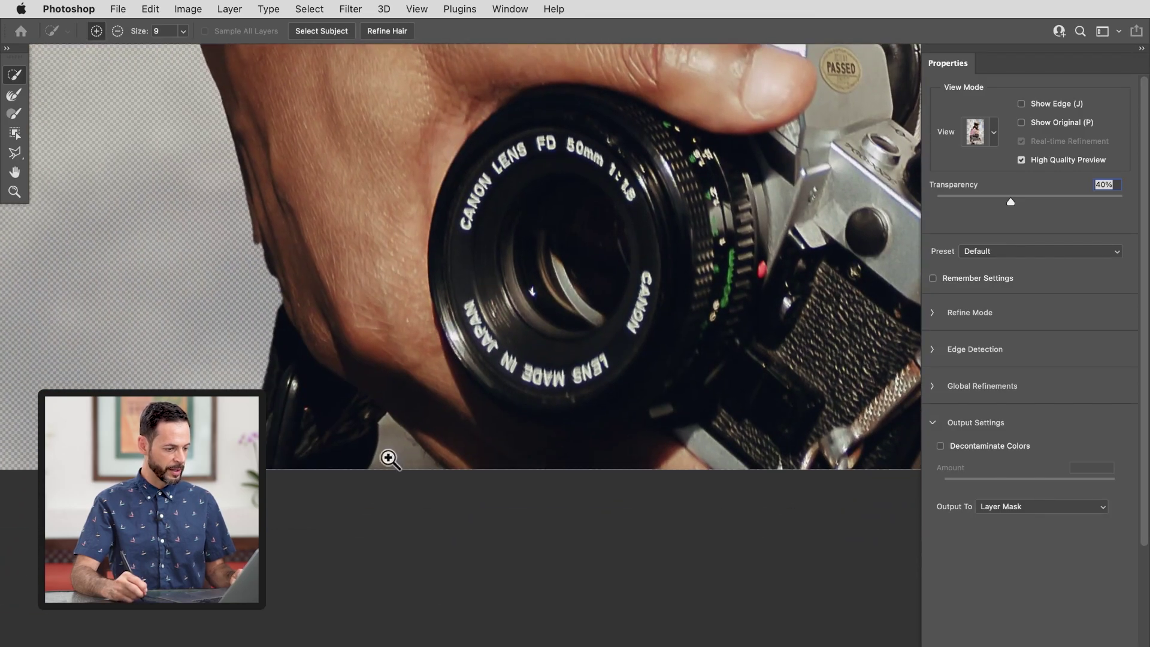
scroll(392, 444, "up", 5)
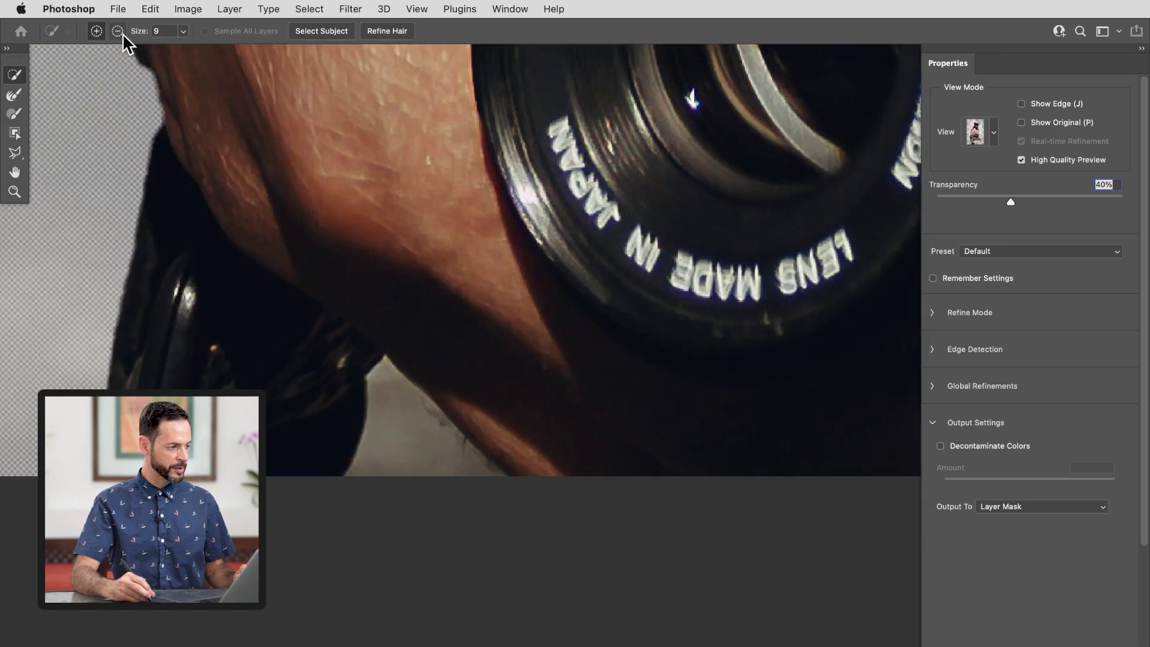
left_click(118, 32)
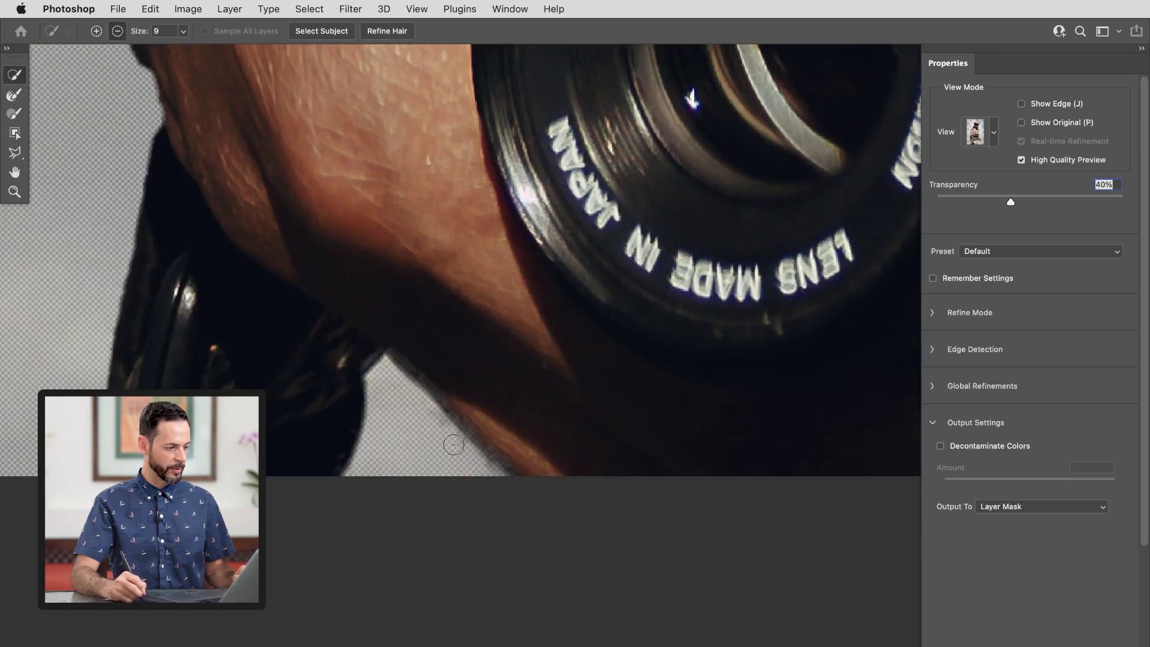
Step: Subtract the remaining background in the narrow gap between the patterned shirt and the trousers
scroll(524, 369, "down", 2)
left_click_drag(434, 204, 467, 485)
left_click_drag(460, 264, 475, 523)
left_click_drag(542, 575, 610, 369)
left_click_drag(509, 396, 496, 421)
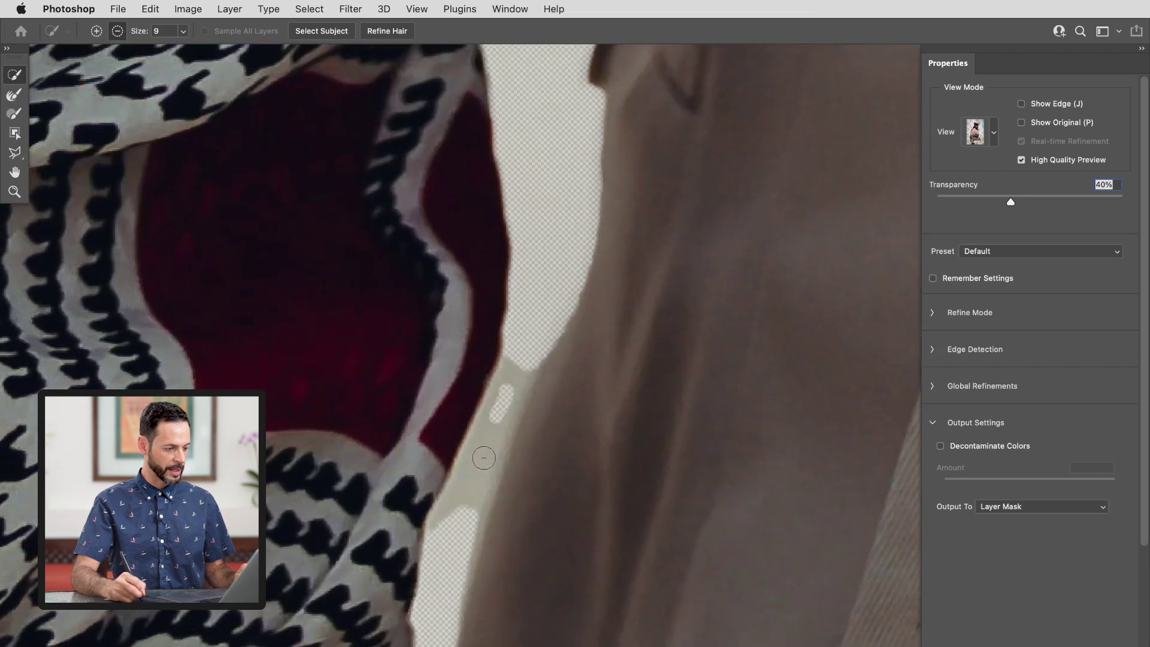
left_click_drag(514, 372, 465, 509)
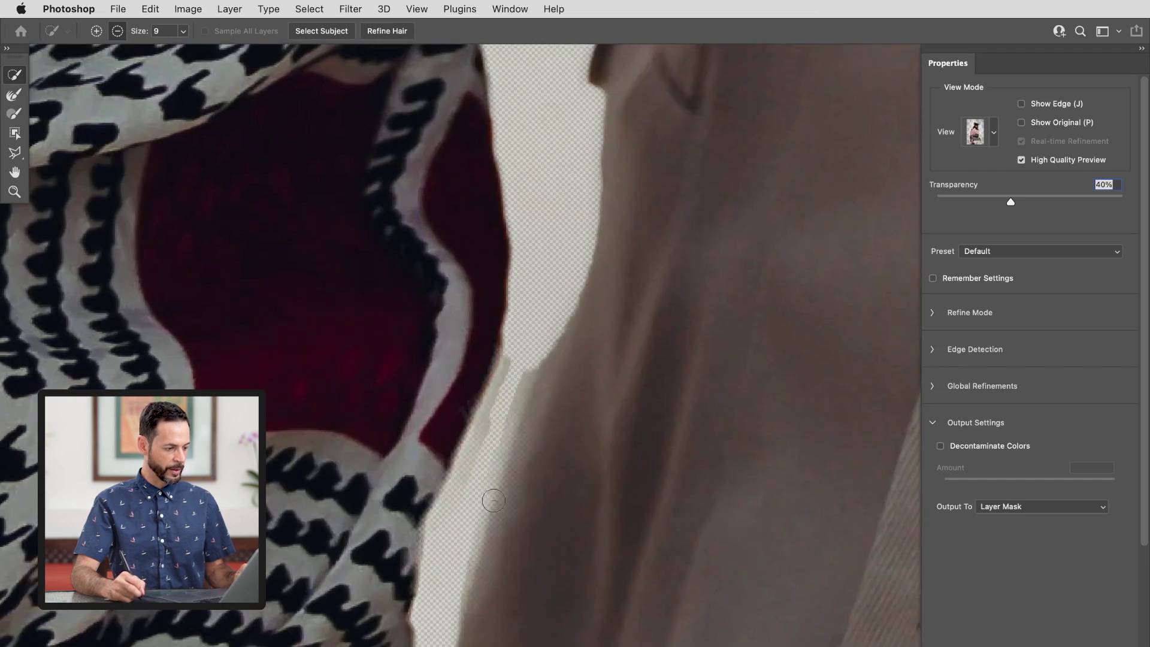
mouse_move(565, 418)
left_mouse_down()
mouse_move(544, 424)
mouse_move(546, 353)
left_mouse_up()
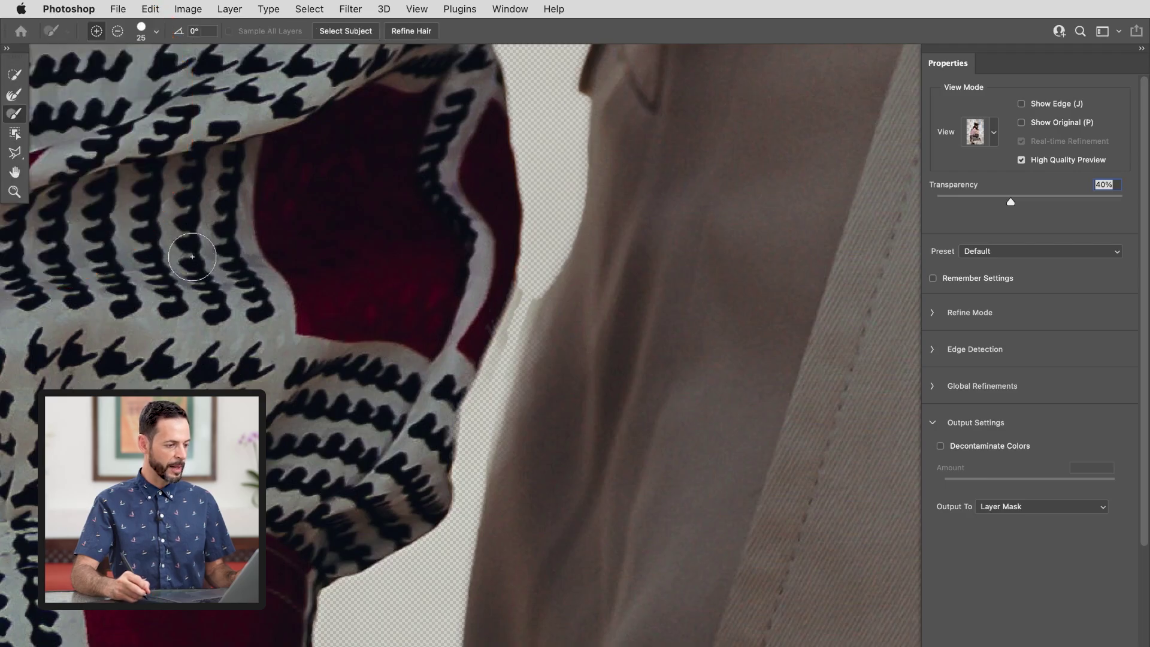
Step: Using the Brush tool at size 8 and 38% transparency, clean up the shirt and trouser edges along the gap
key("bracketleft")
key("bracketleft")
key("bracketleft")
key("bracketleft")
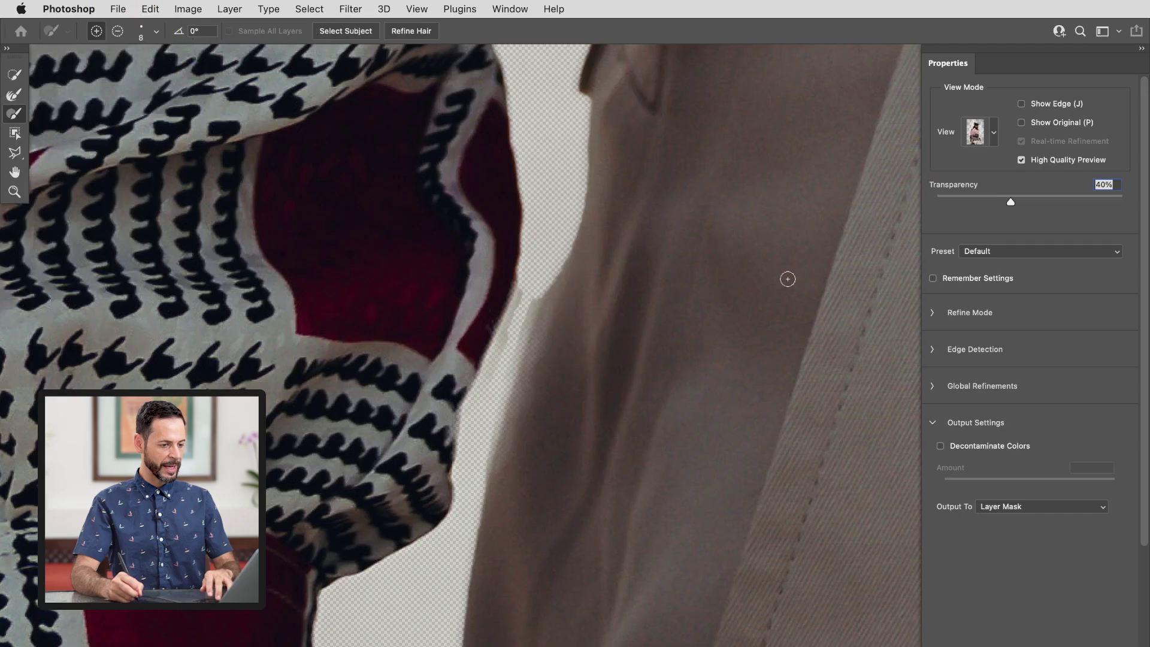
mouse_move(1010, 202)
left_mouse_down()
mouse_move(929, 190)
mouse_move(1006, 202)
left_mouse_up()
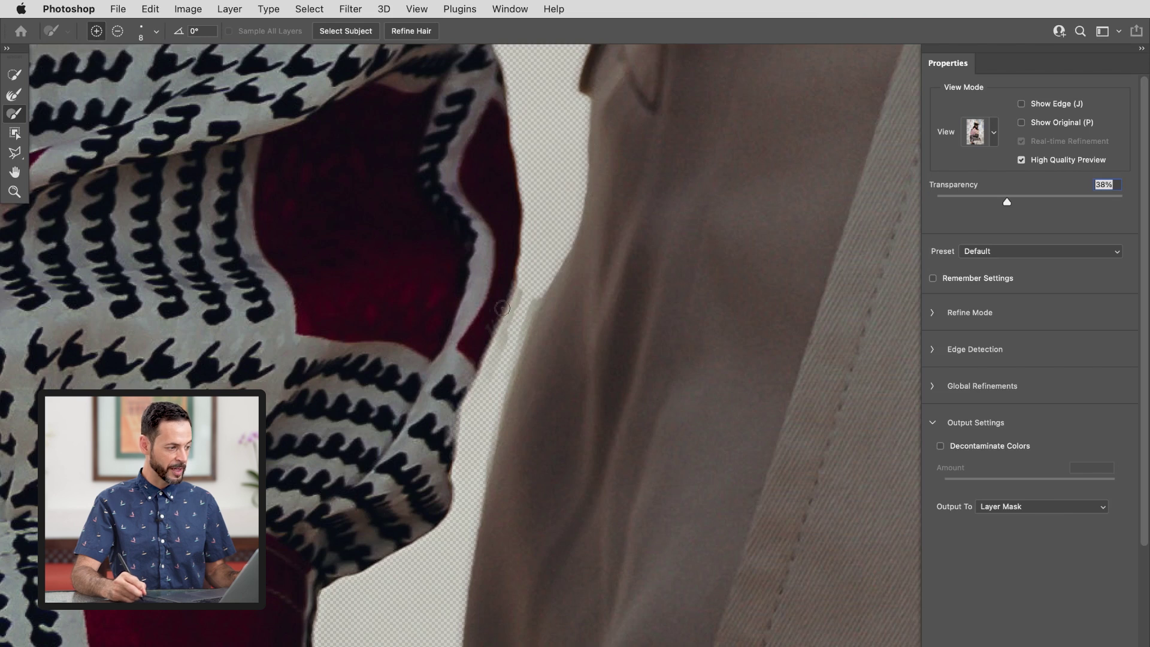
left_click(118, 31)
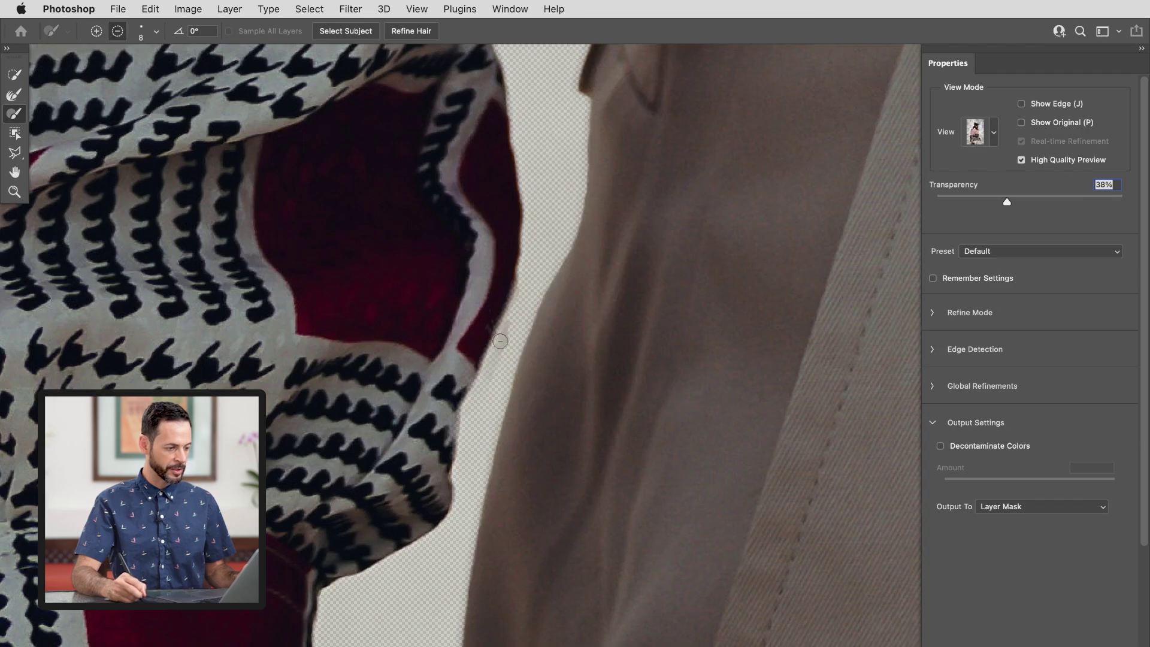
Step: Set the Onion Skin transparency to 86% to inspect the outer edge of the camera arm's sleeve
left_click_drag(308, 329, 519, 384)
left_click_drag(606, 362, 533, 393)
mouse_move(637, 291)
left_mouse_down()
mouse_move(610, 390)
mouse_move(627, 371)
left_mouse_up()
mouse_move(670, 270)
left_mouse_down()
mouse_move(738, 260)
mouse_move(666, 305)
mouse_move(675, 267)
mouse_move(666, 309)
left_mouse_up()
mouse_move(744, 301)
left_mouse_down()
mouse_move(721, 320)
mouse_move(627, 327)
left_mouse_up()
left_click_drag(495, 226, 475, 297)
left_click_drag(463, 218, 479, 421)
left_click_drag(1030, 201, 1097, 201)
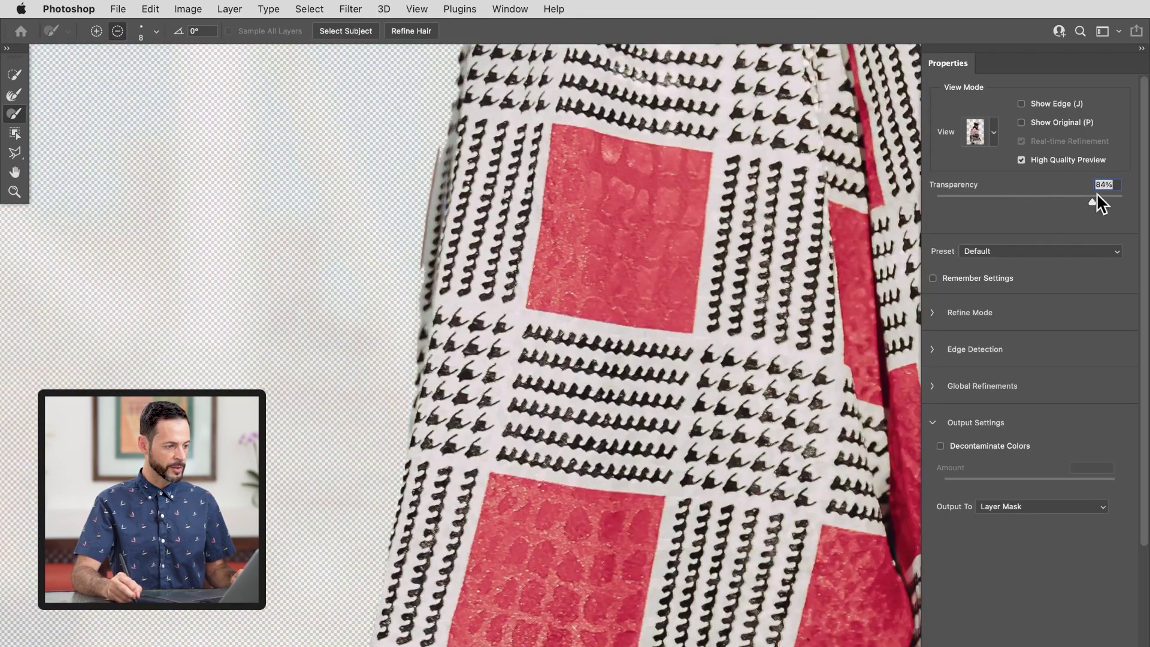
scroll(457, 246, "up", 3)
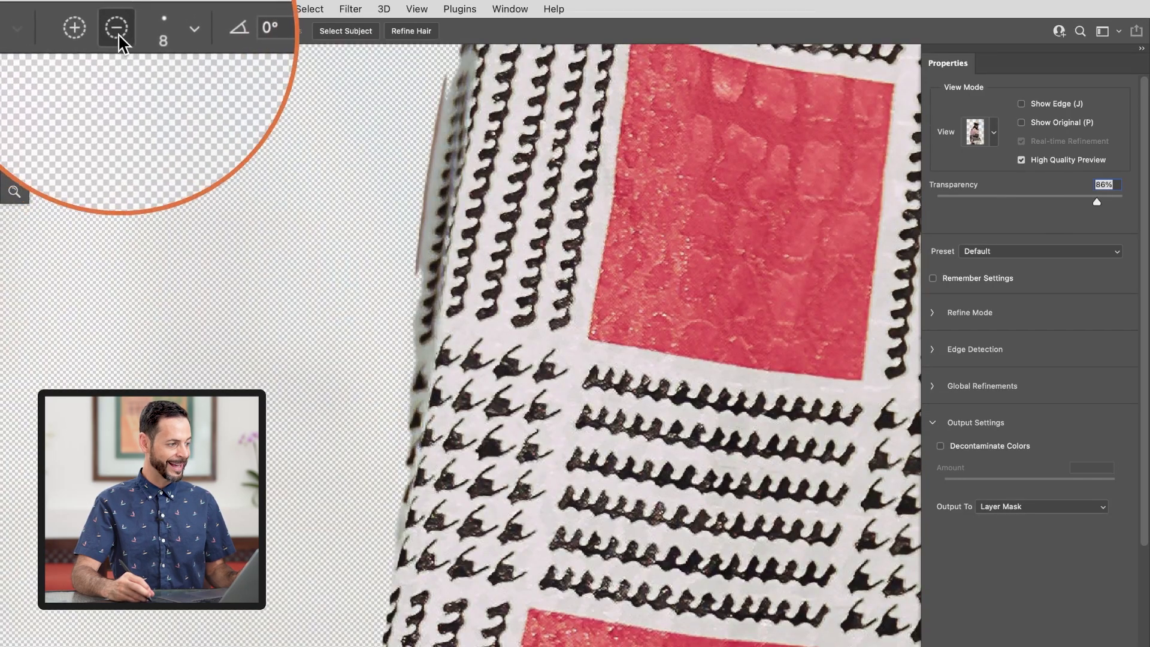
Step: Paint the missing strips of fabric along the sleeve's outer edge back into the selection
key("alt")
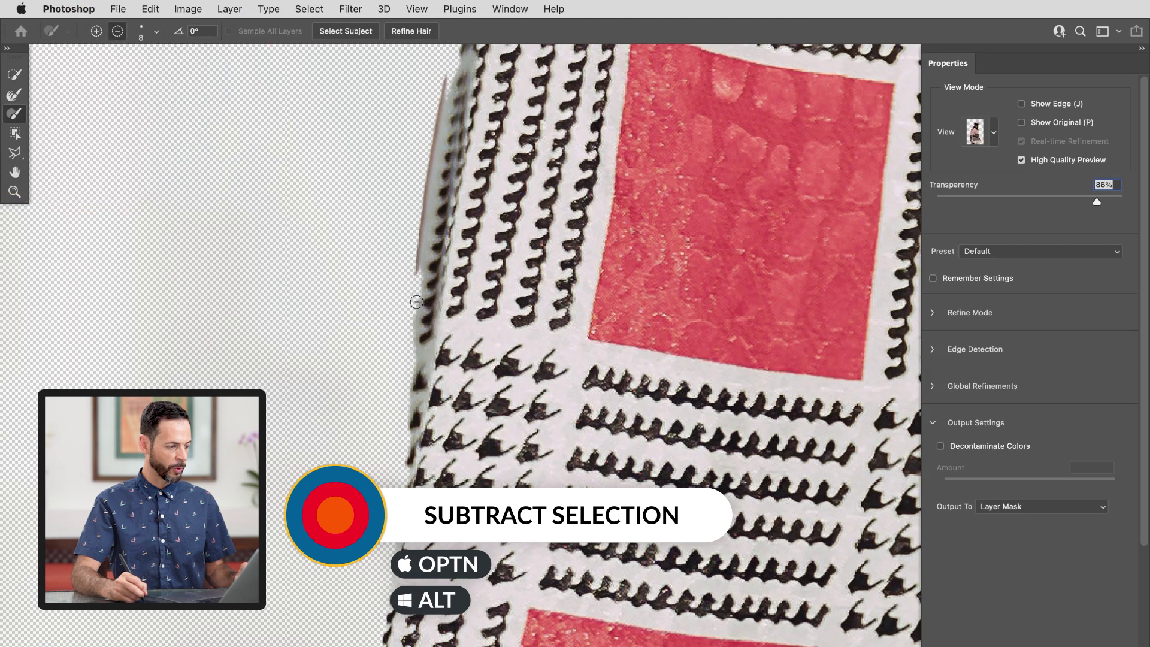
key("alt")
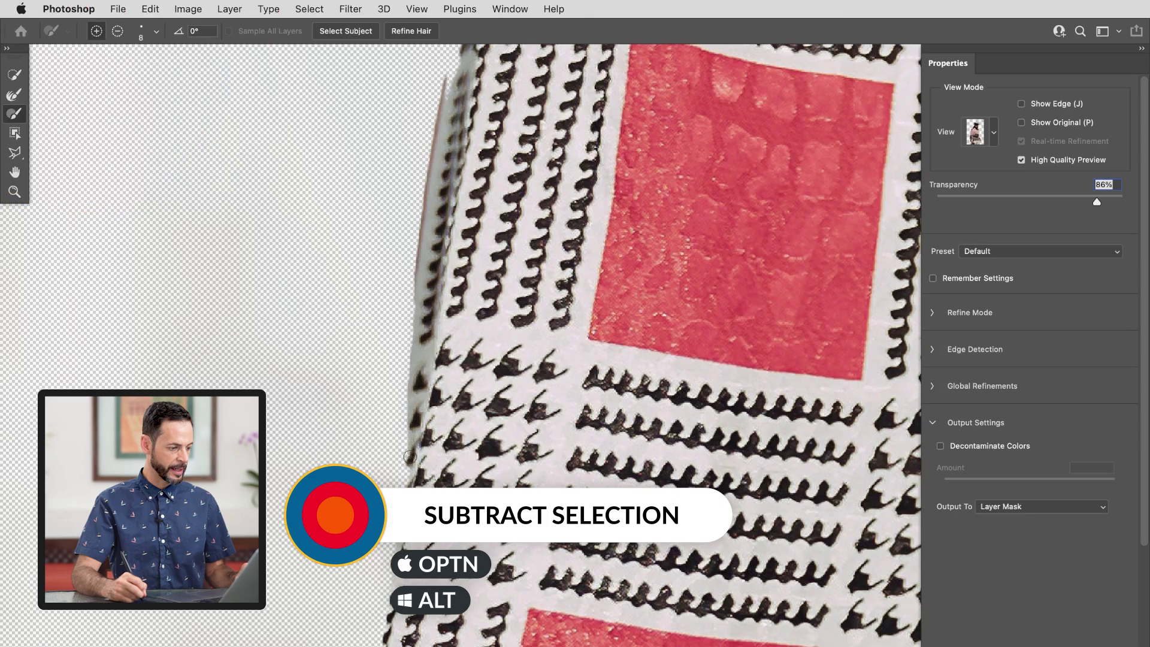
key("alt")
left_click_drag(468, 230, 461, 479)
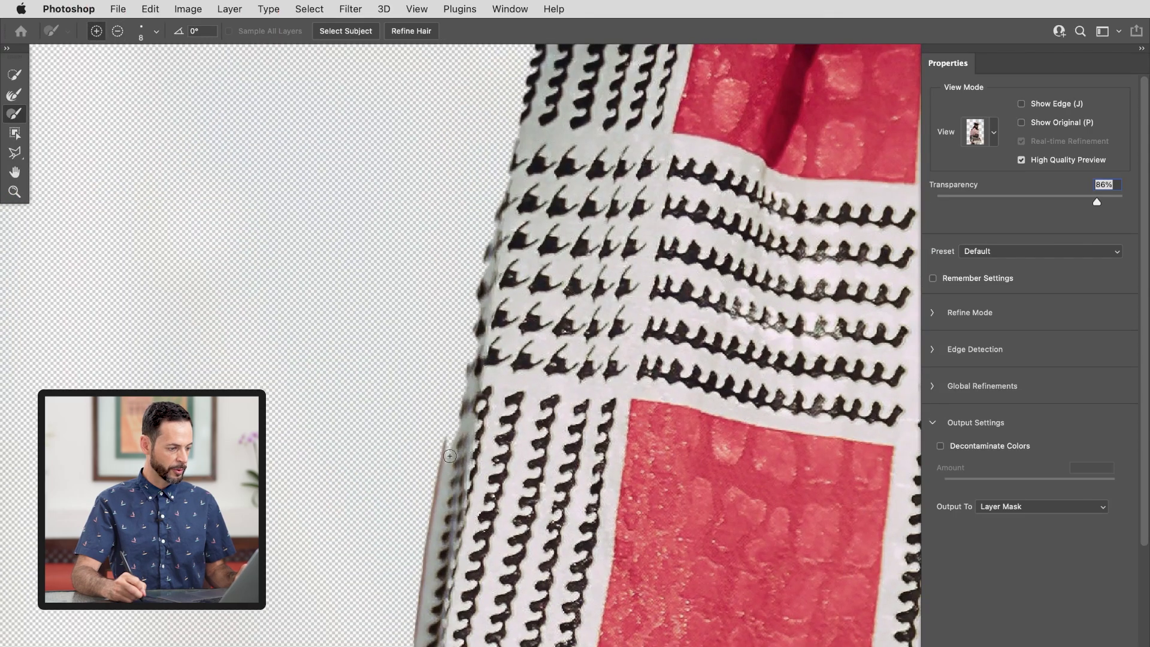
left_click_drag(449, 430, 480, 289)
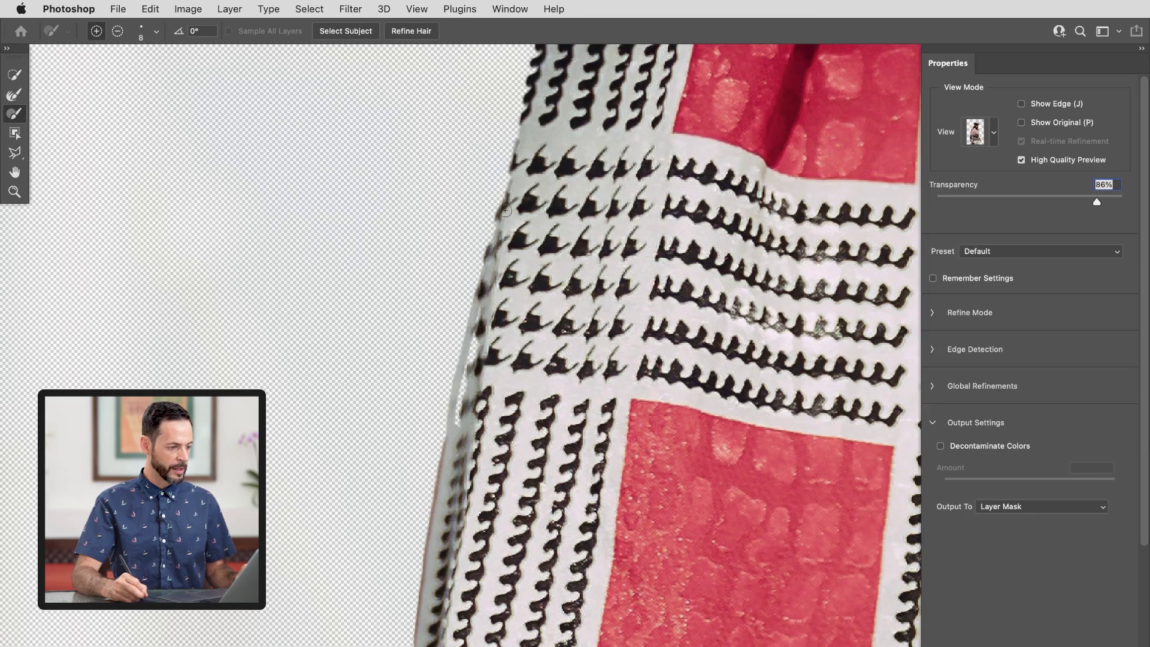
left_click_drag(453, 417, 470, 388)
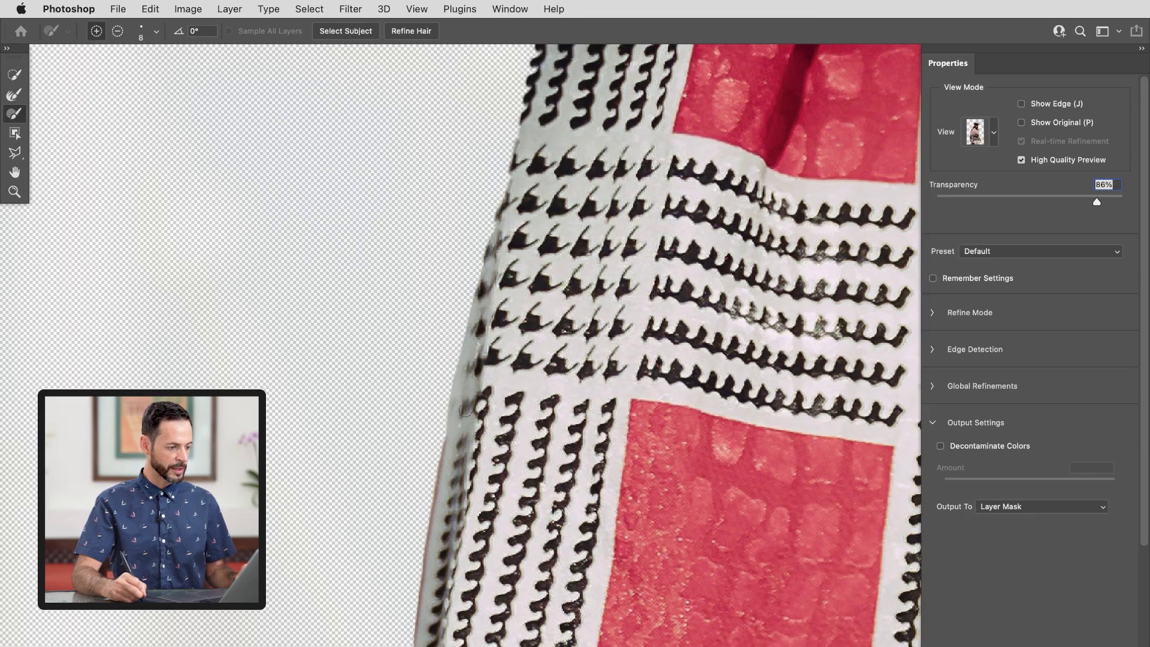
Step: Enlarge the brush to 15 and clean up the stray fringe along the upper sleeve's outer edge
scroll(467, 453, "down", 5)
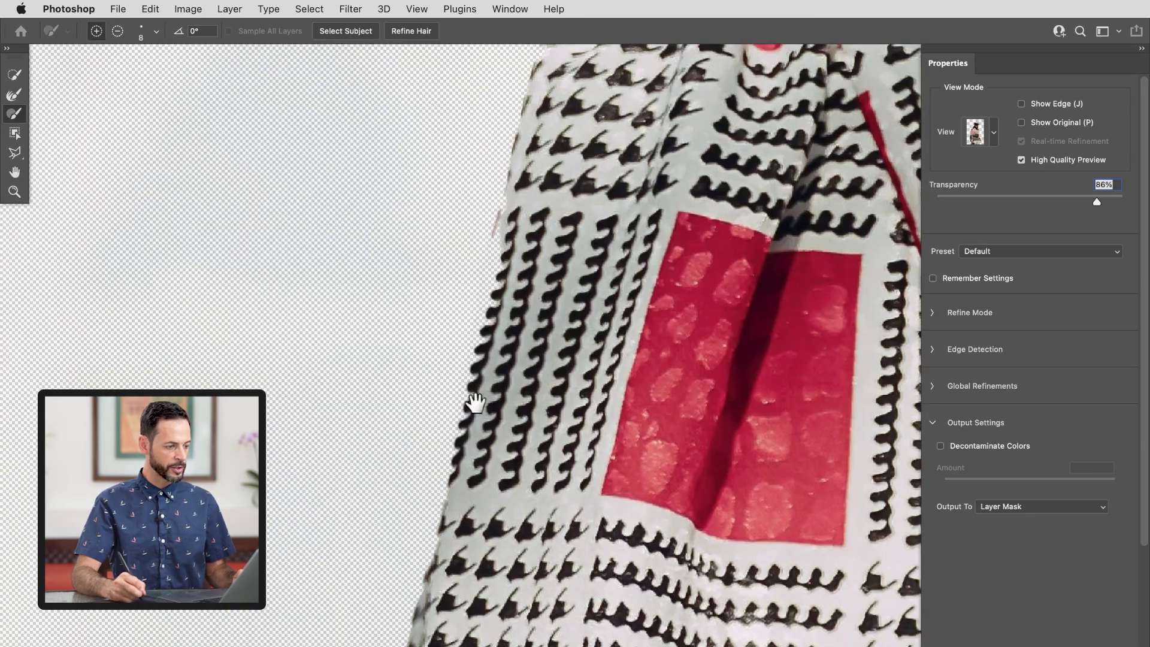
key("alt")
key("]")
key("]")
key("]")
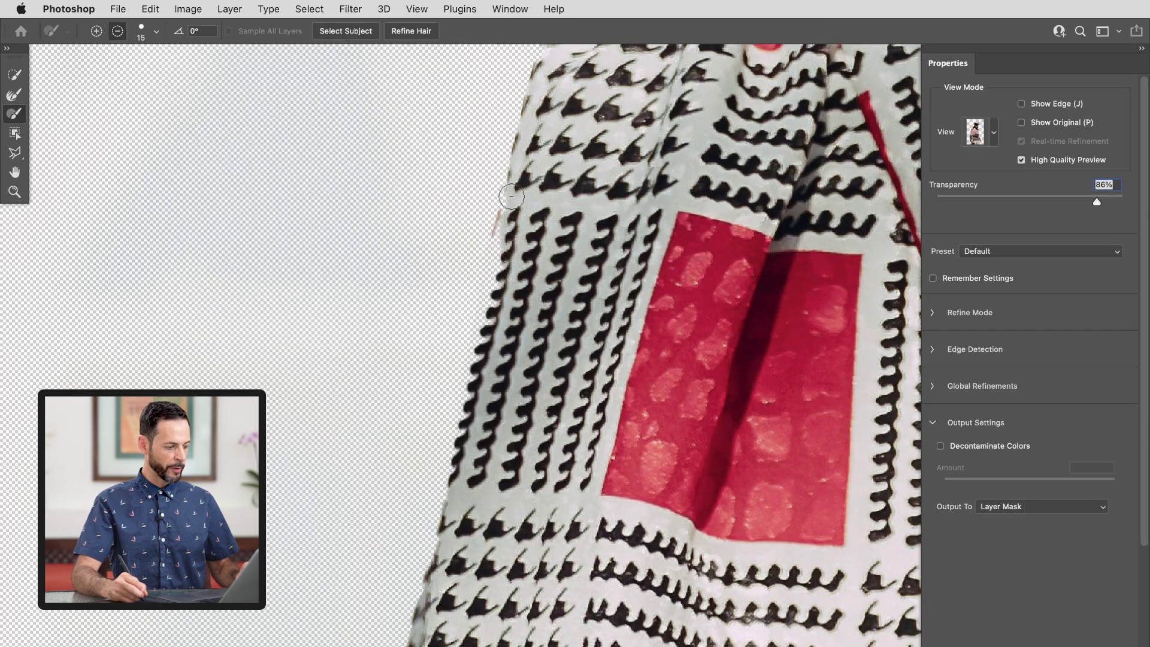
left_click_drag(495, 263, 455, 484)
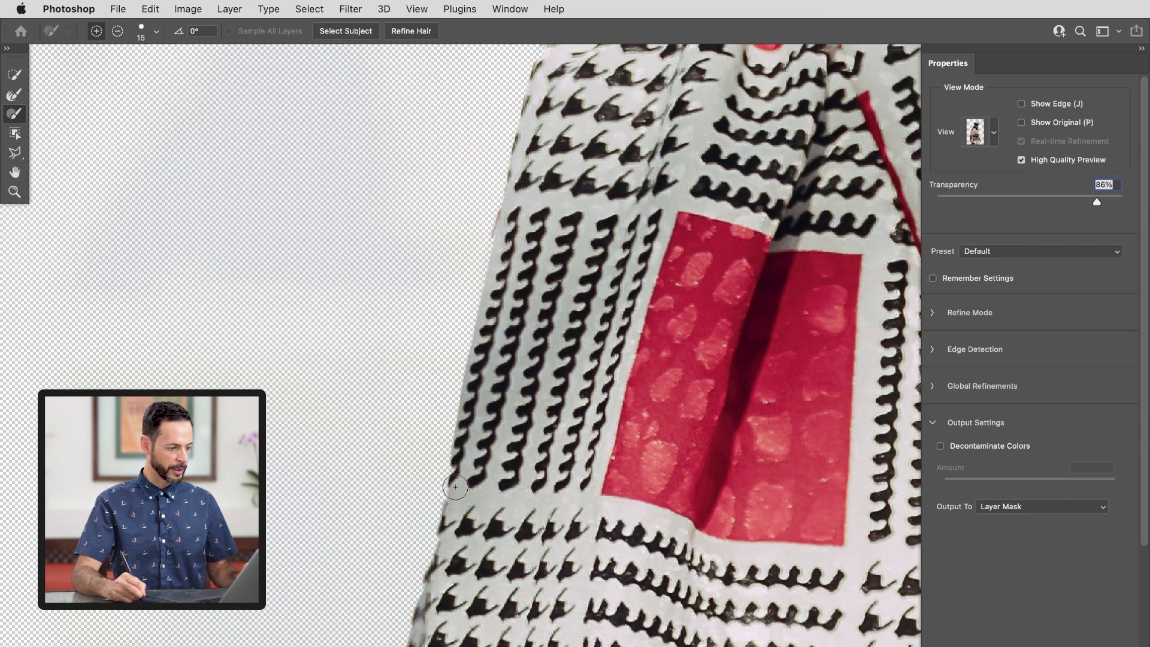
Step: Examine the selection edge over the shoulder, the loose curls and the hat brim
left_click_drag(595, 209, 510, 530)
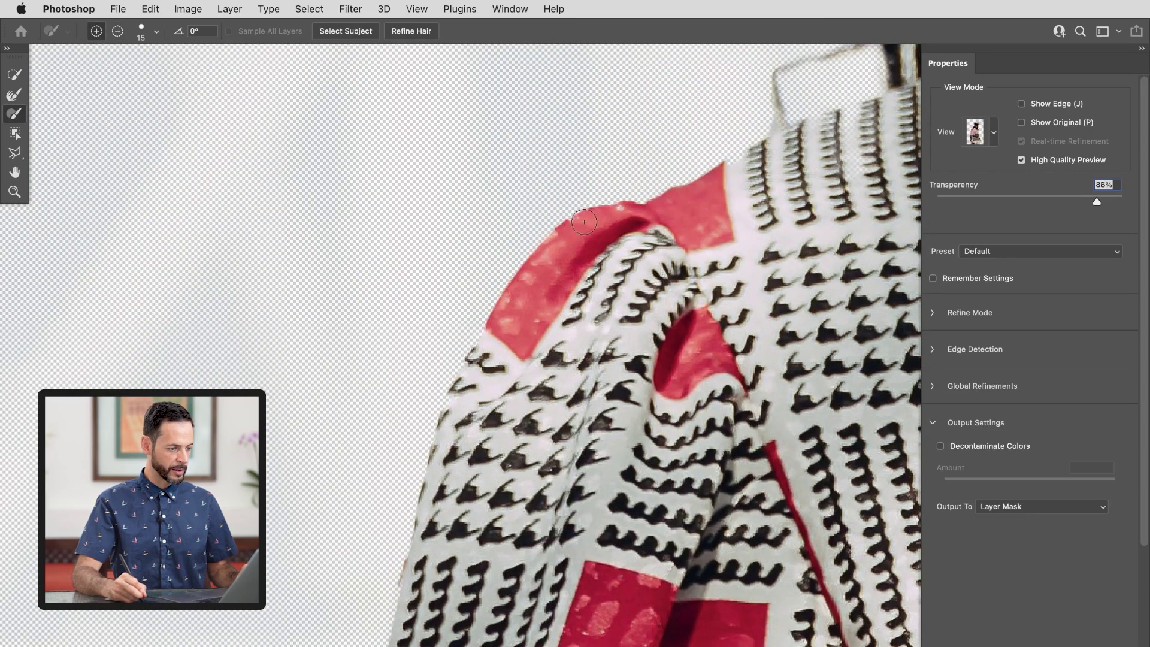
left_click_drag(814, 216, 498, 470)
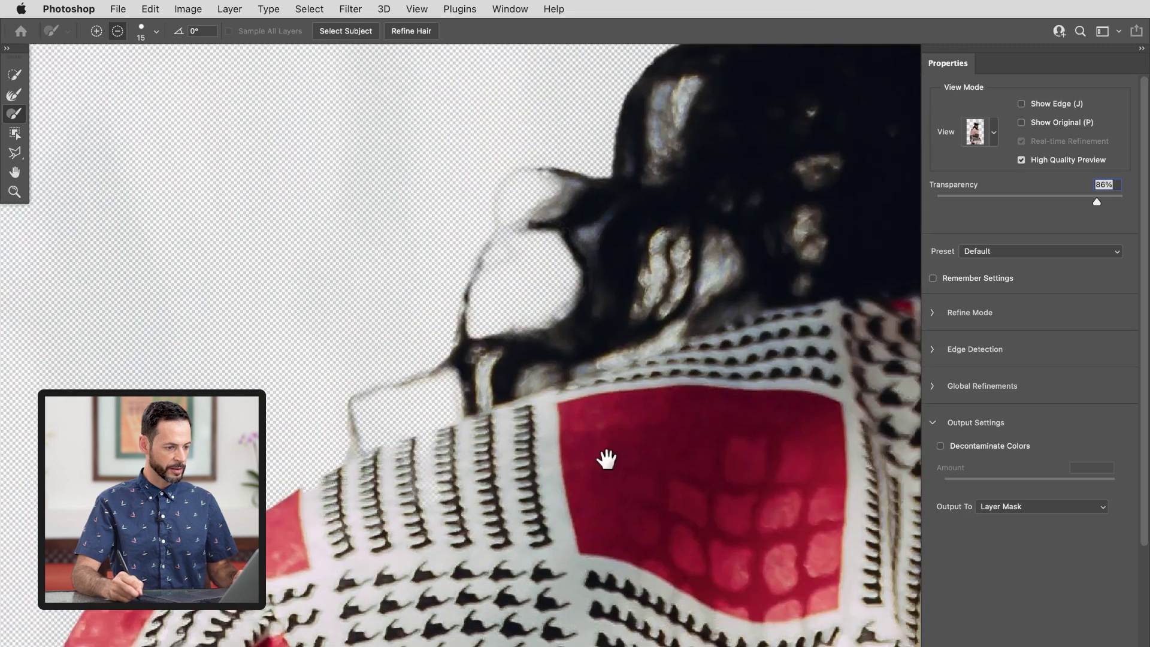
left_click_drag(779, 444, 588, 457)
left_click_drag(809, 336, 493, 505)
left_click_drag(578, 419, 491, 388)
mouse_move(527, 155)
left_mouse_down()
mouse_move(519, 313)
mouse_move(558, 309)
left_mouse_up()
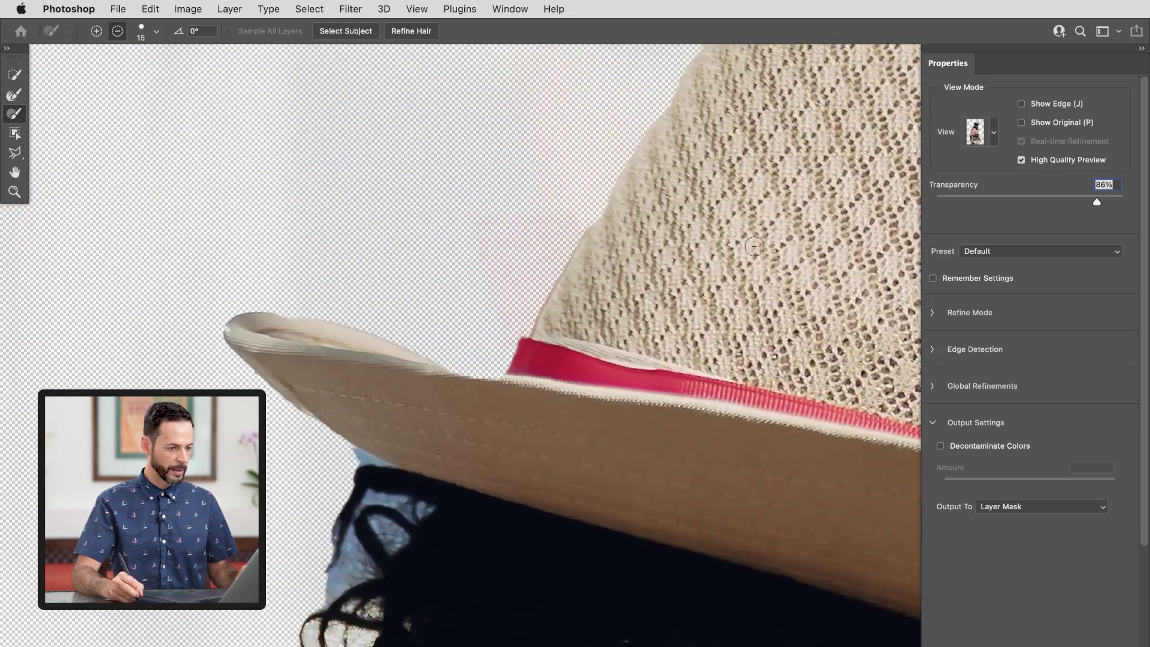
Step: Lower the Onion Skin transparency to 21% and add the missing red ribbon tail beside the hat crown with the Polygonal Lasso
left_click(975, 200)
left_click_drag(526, 231, 626, 228)
key("alt")
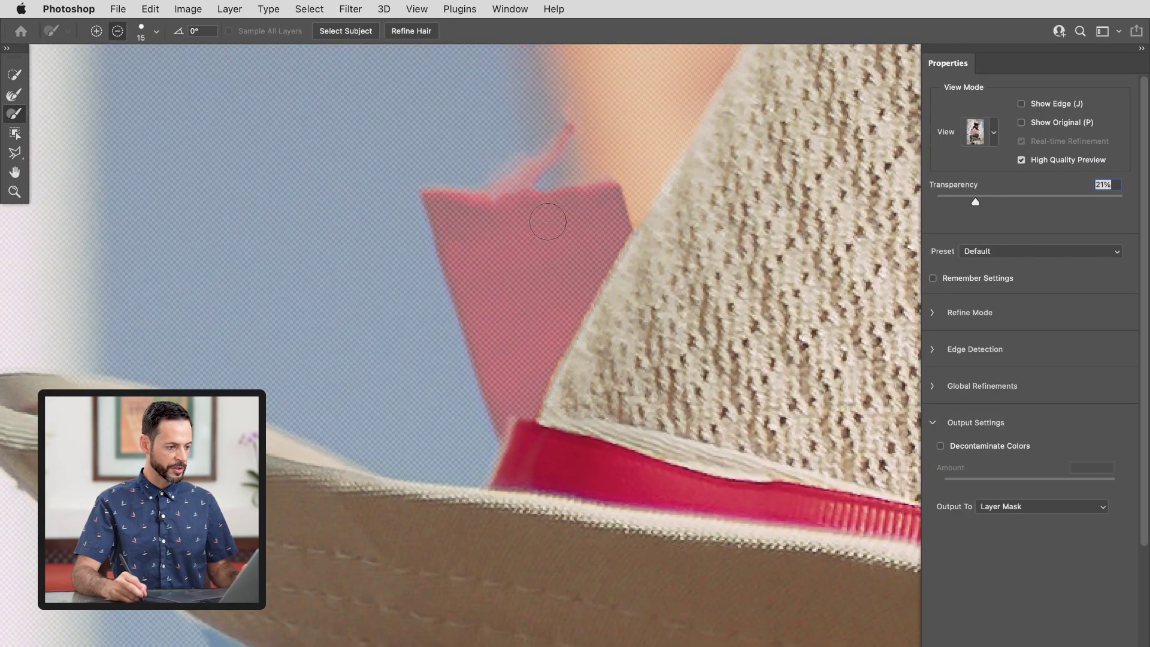
left_click(15, 153)
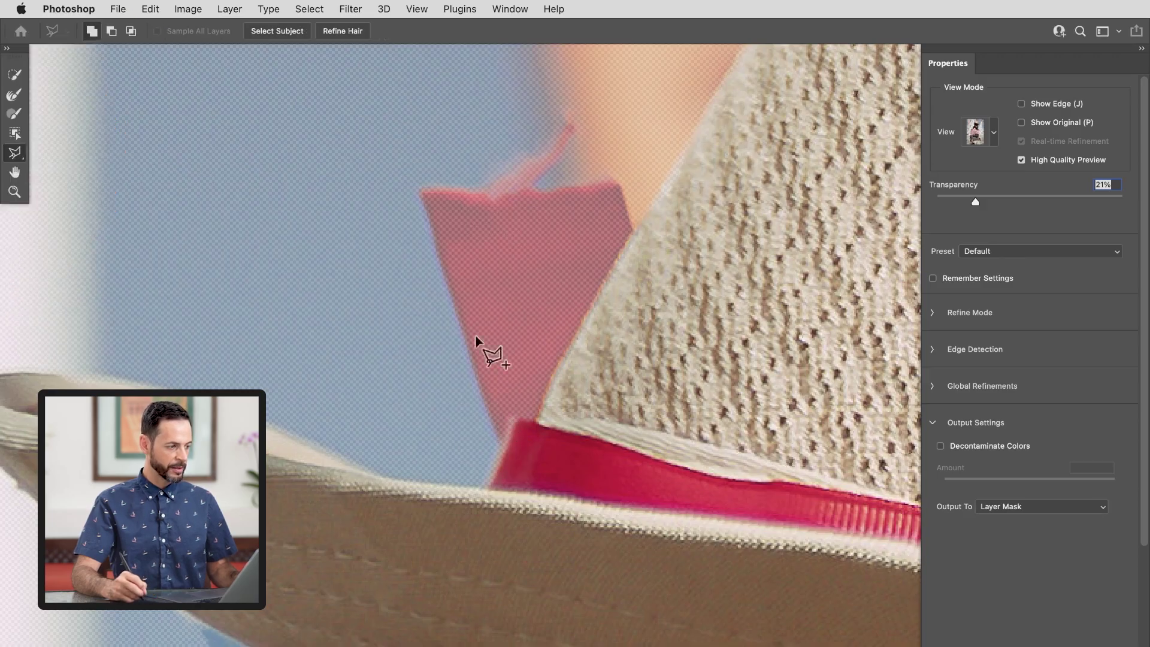
left_click(505, 462)
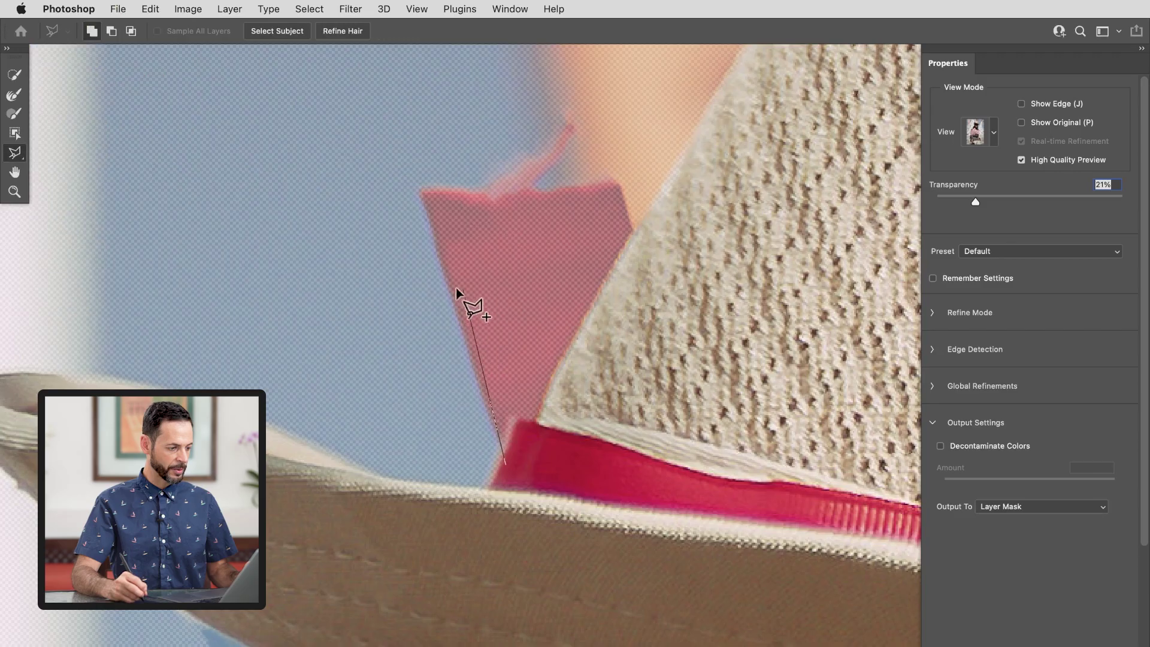
left_click(445, 274)
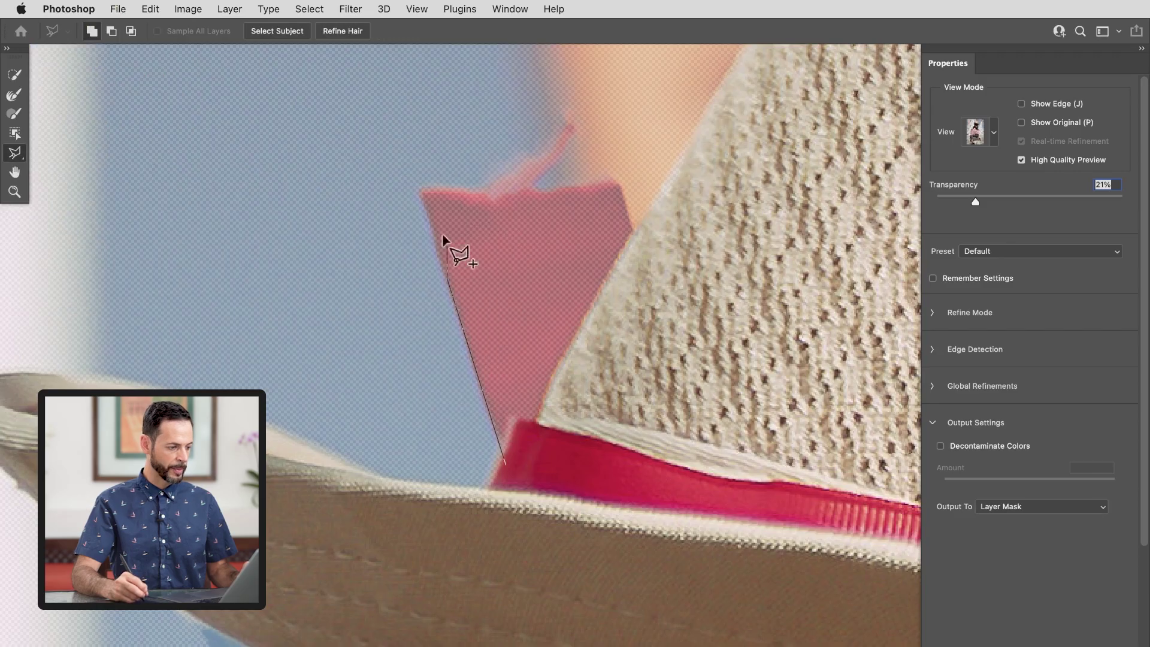
mouse_move(425, 193)
left_mouse_down()
mouse_move(618, 184)
mouse_move(639, 250)
left_mouse_up()
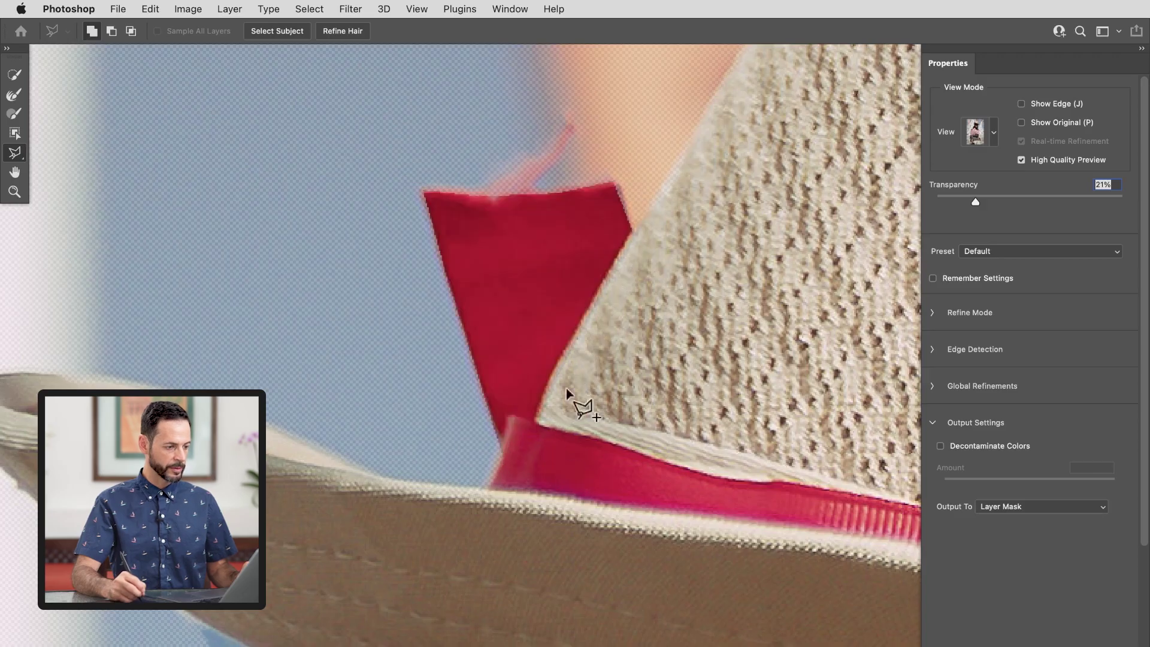
Step: Examine the selection edge from the hat brim past the sunglasses and curls to the lowered hand
left_click_drag(693, 384, 616, 391)
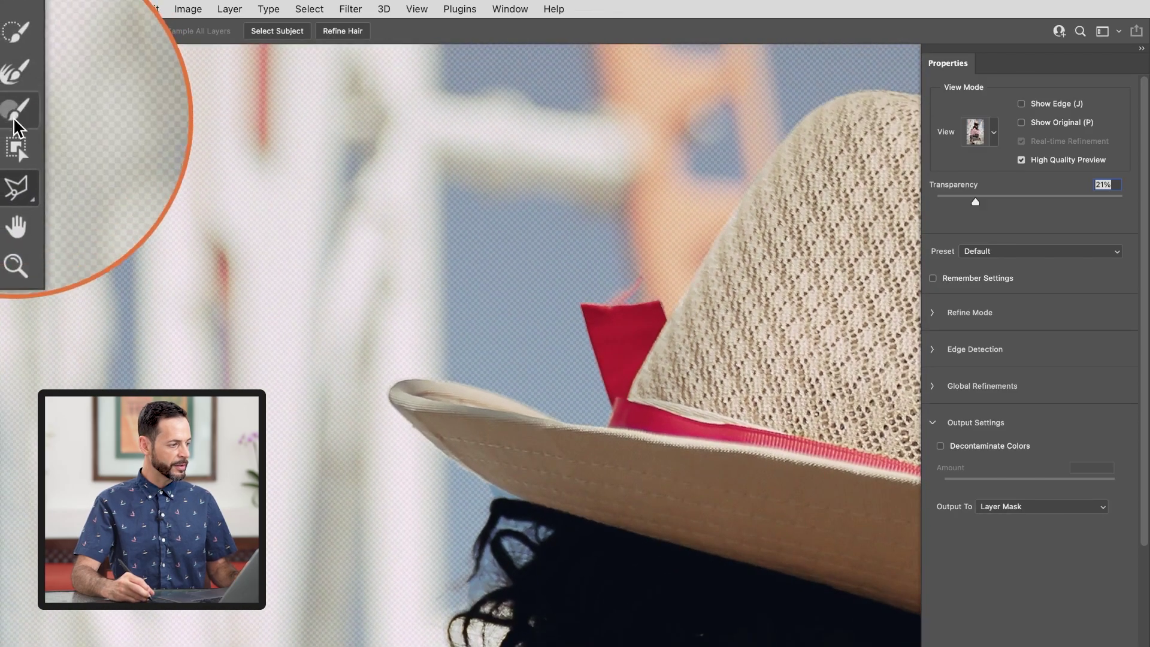
mouse_move(649, 437)
left_mouse_down()
mouse_move(526, 403)
mouse_move(814, 419)
mouse_move(204, 438)
left_mouse_up()
left_click_drag(580, 469, 483, 150)
left_click_drag(542, 441, 593, 155)
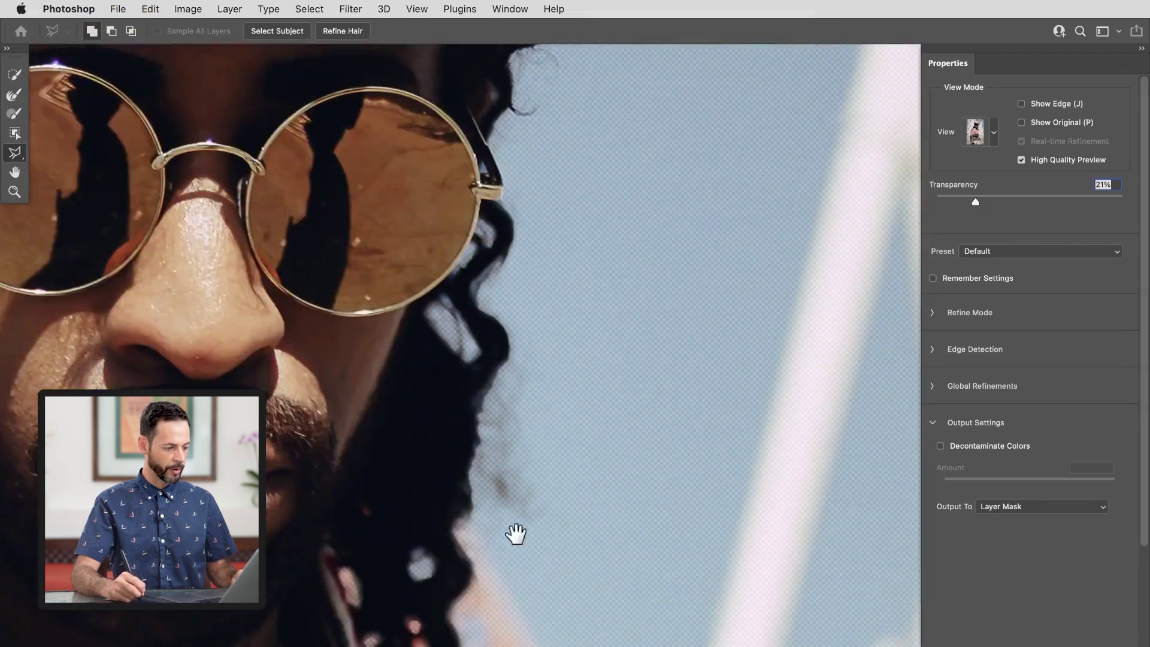
left_click_drag(523, 493, 533, 232)
left_click_drag(582, 515, 493, 84)
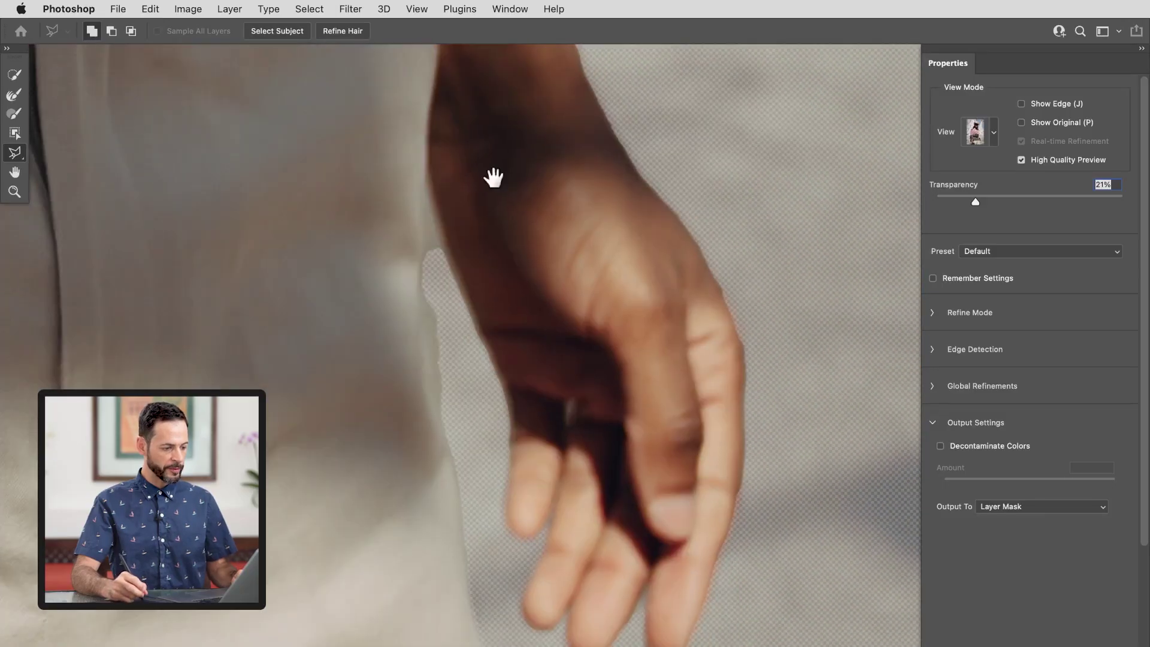
Step: Subtract the leftover background between the trousers and the lowered wrist from the selection with the Polygonal Lasso
left_click_drag(442, 254, 492, 250)
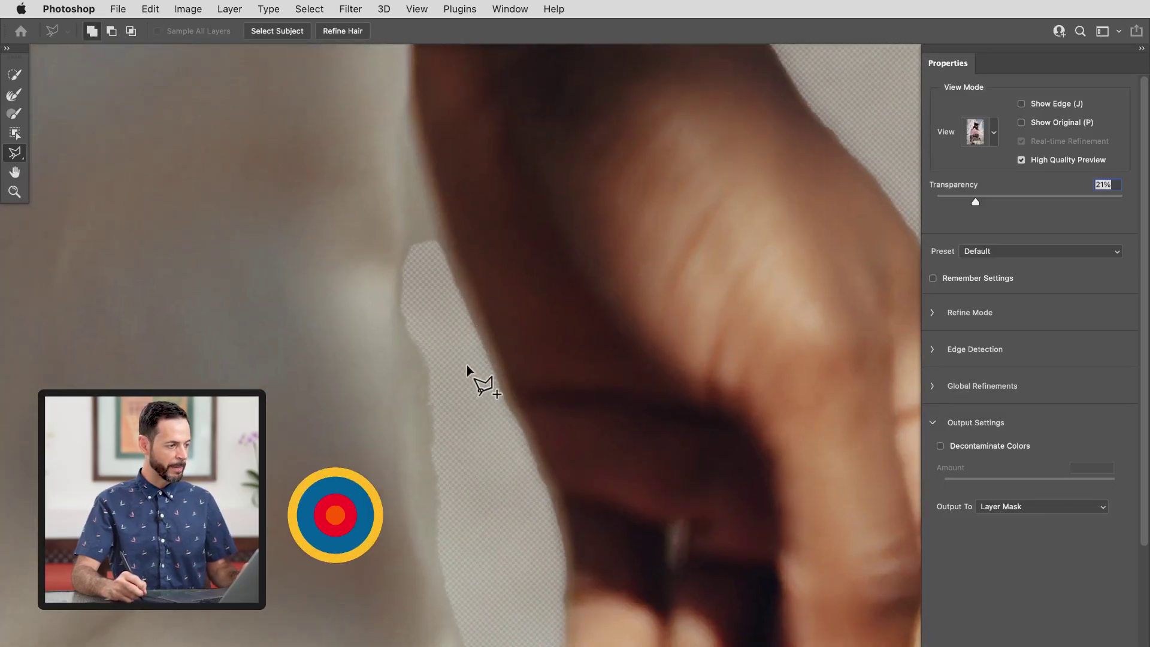
key("alt")
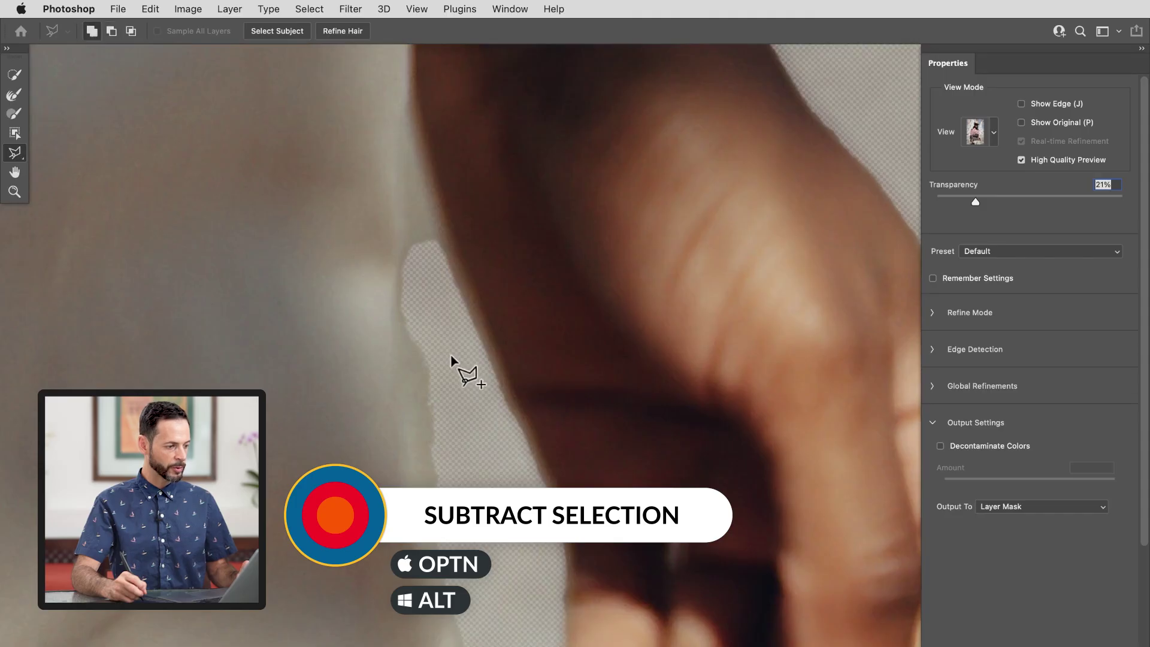
left_click(526, 438)
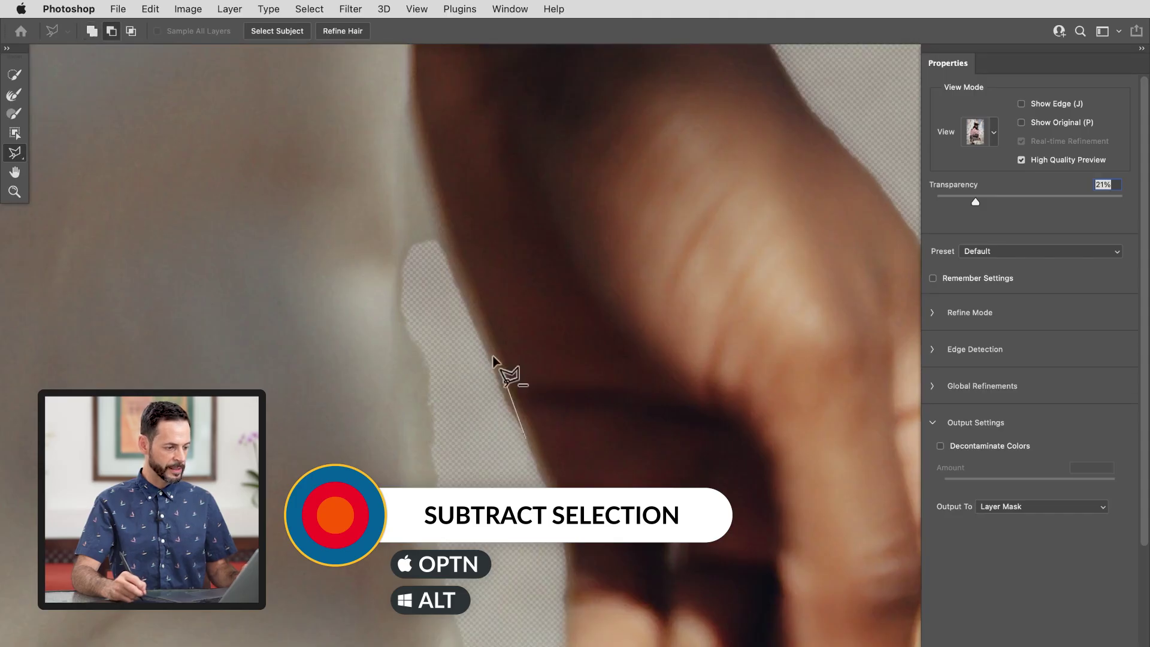
left_click(431, 211)
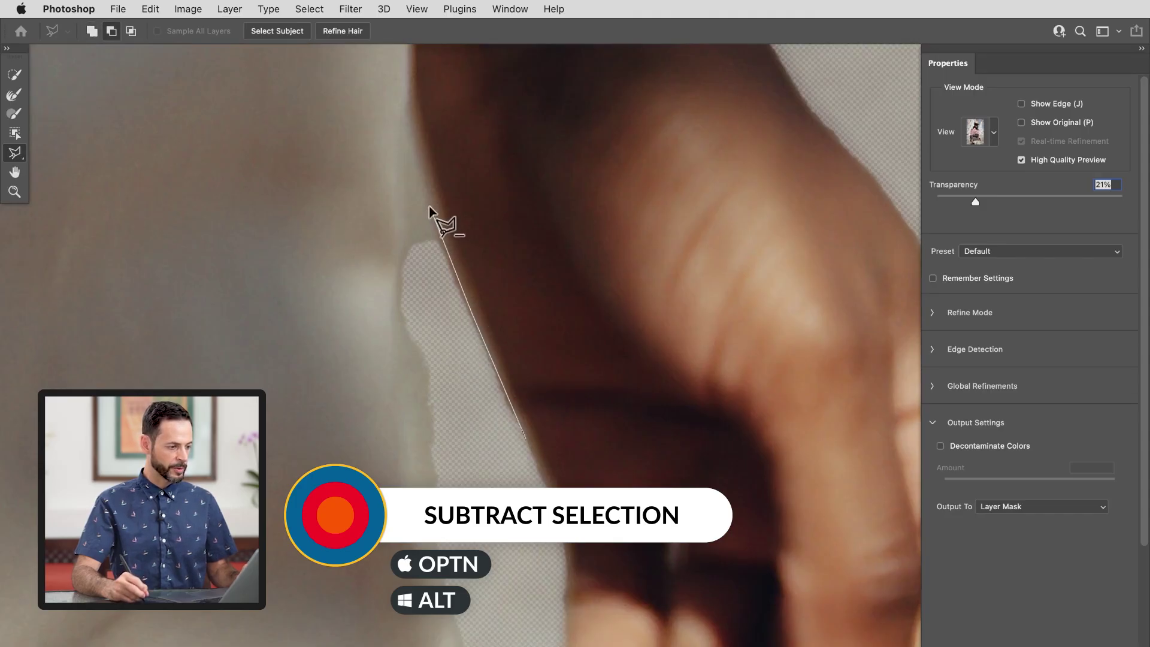
left_click(406, 119)
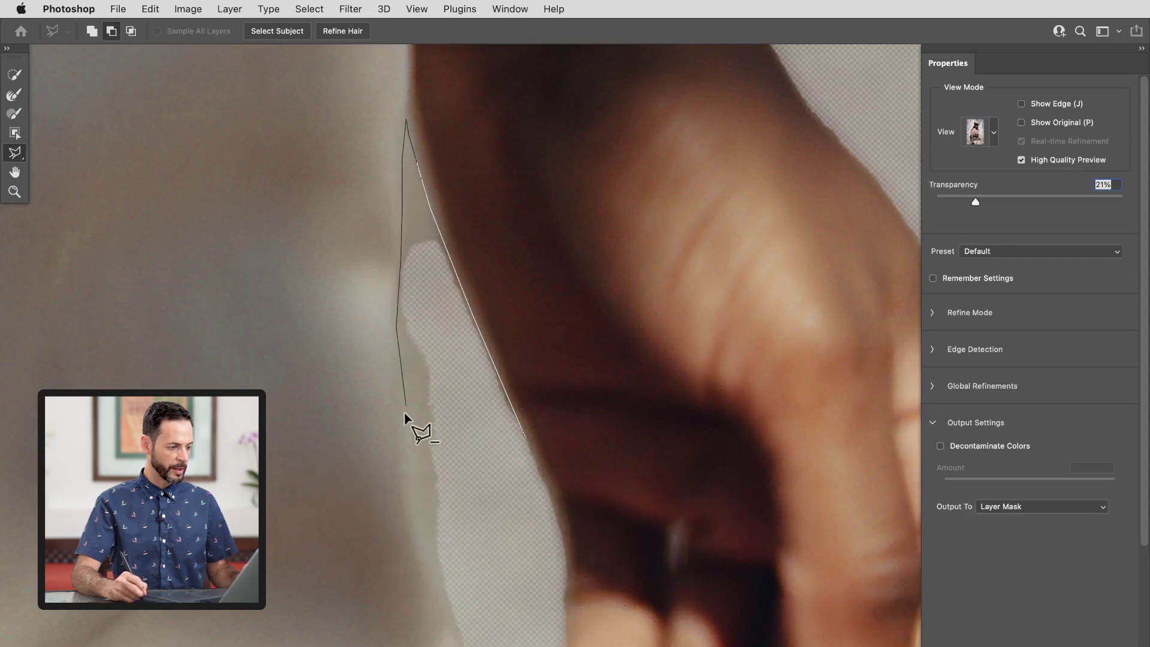
left_click(405, 459)
left_click(414, 515)
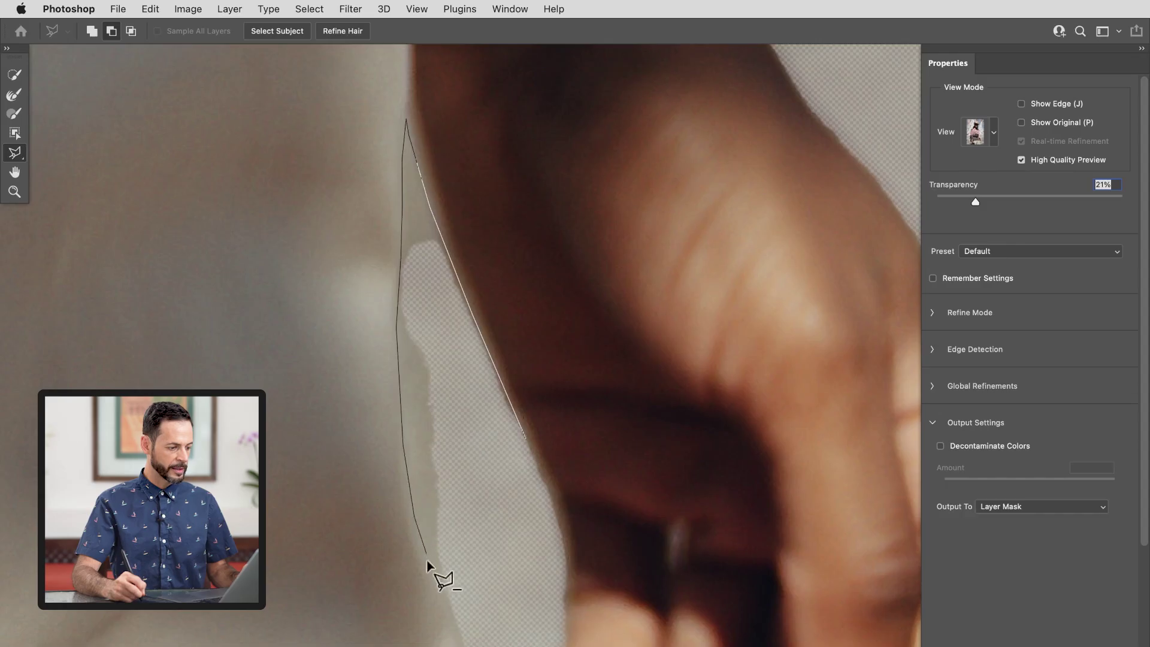
double_click(530, 588)
left_click(532, 541)
Step: Set the Onion Skin transparency to 100% and reduce the Refine Edge Brush to size 10 for the fingertips
mouse_move(532, 541)
left_mouse_down()
mouse_move(456, 564)
mouse_move(544, 533)
mouse_move(557, 390)
left_mouse_up()
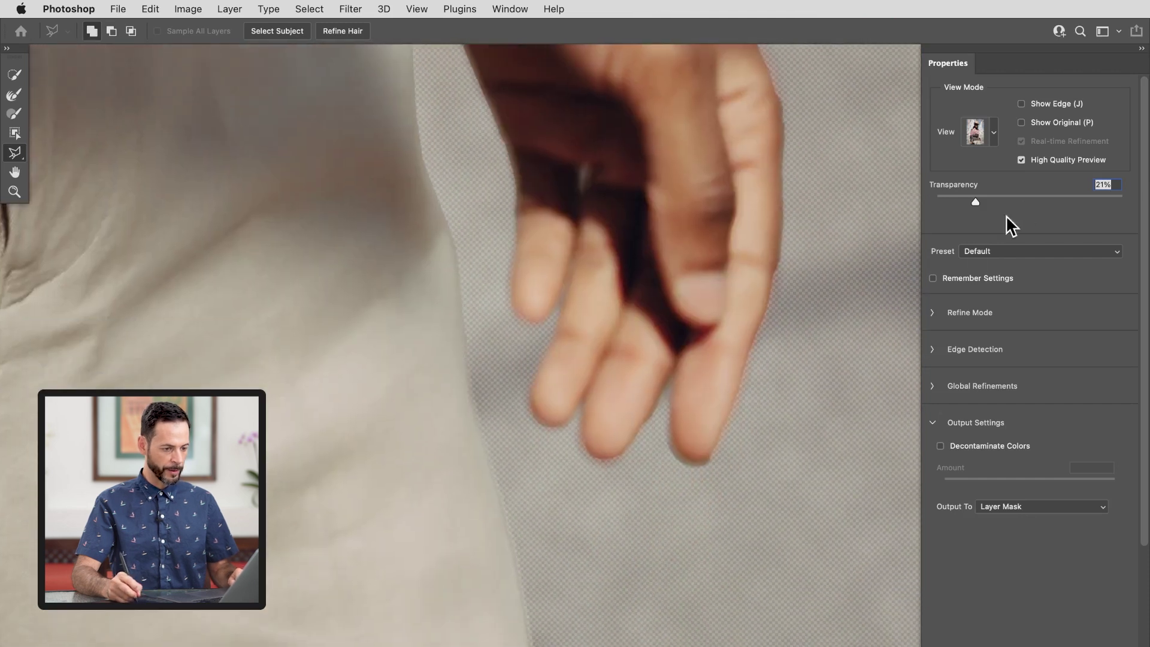
left_click_drag(993, 198, 1136, 179)
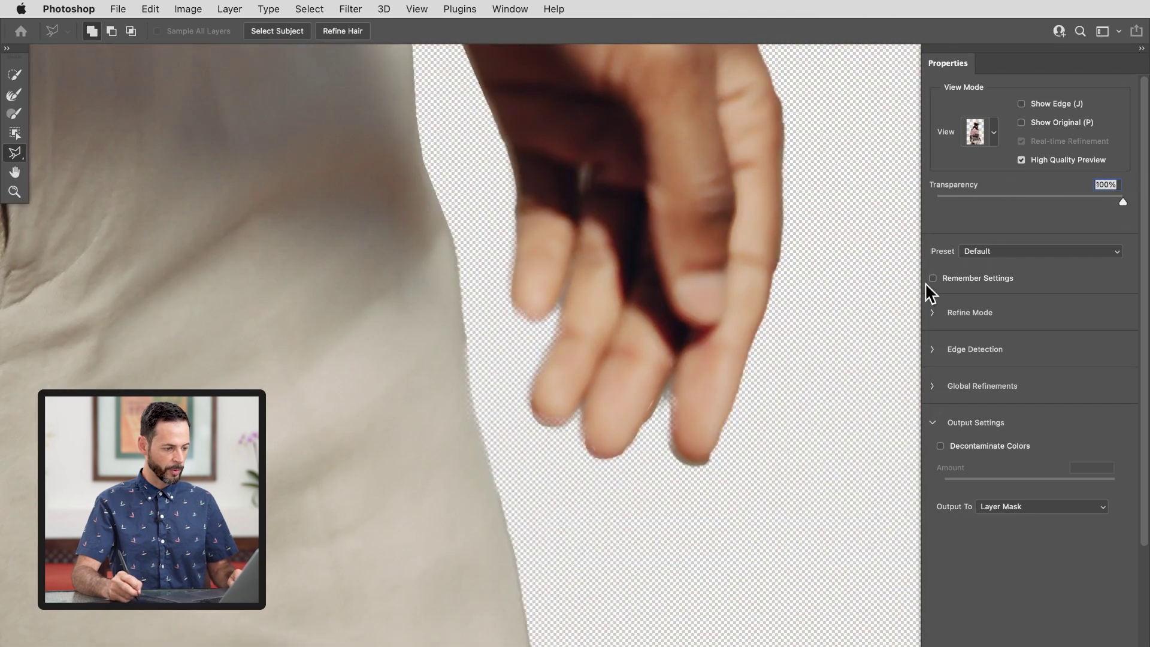
left_click_drag(699, 427, 748, 410)
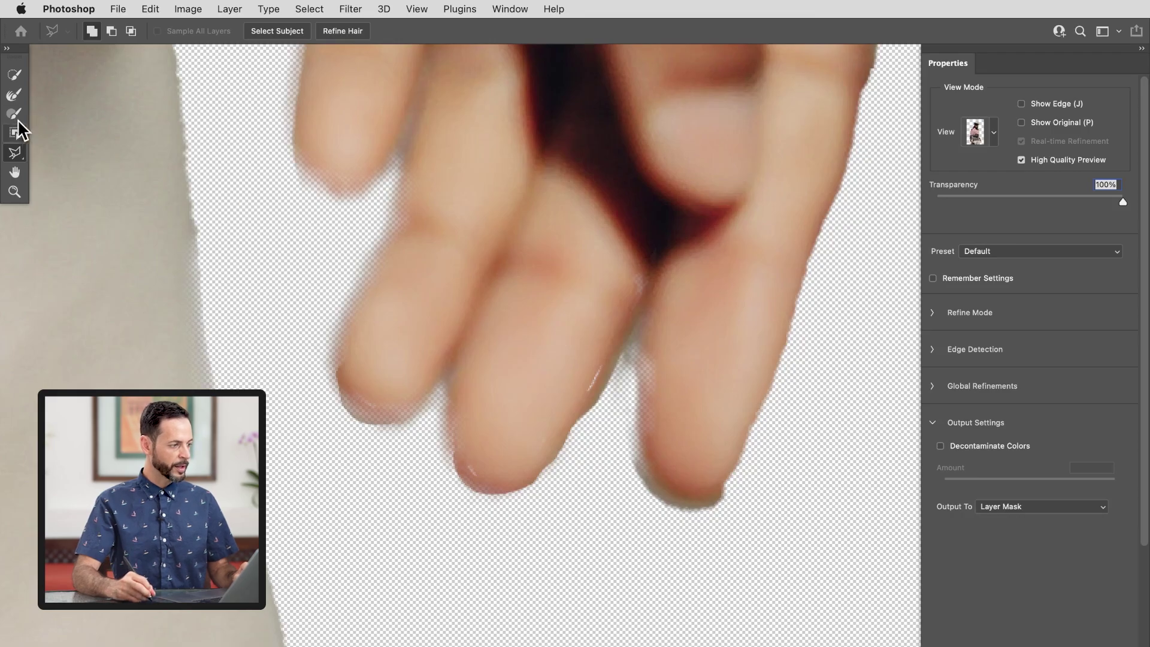
left_click(14, 94)
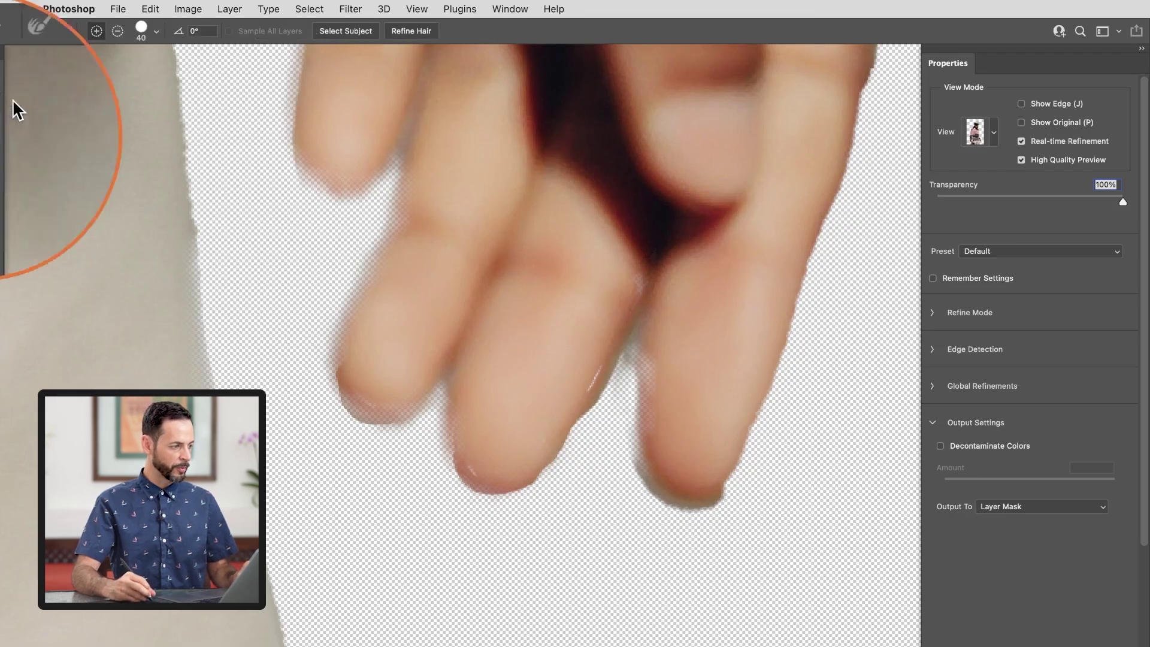
key("bracketleft")
key("bracketleft")
key("bracketleft")
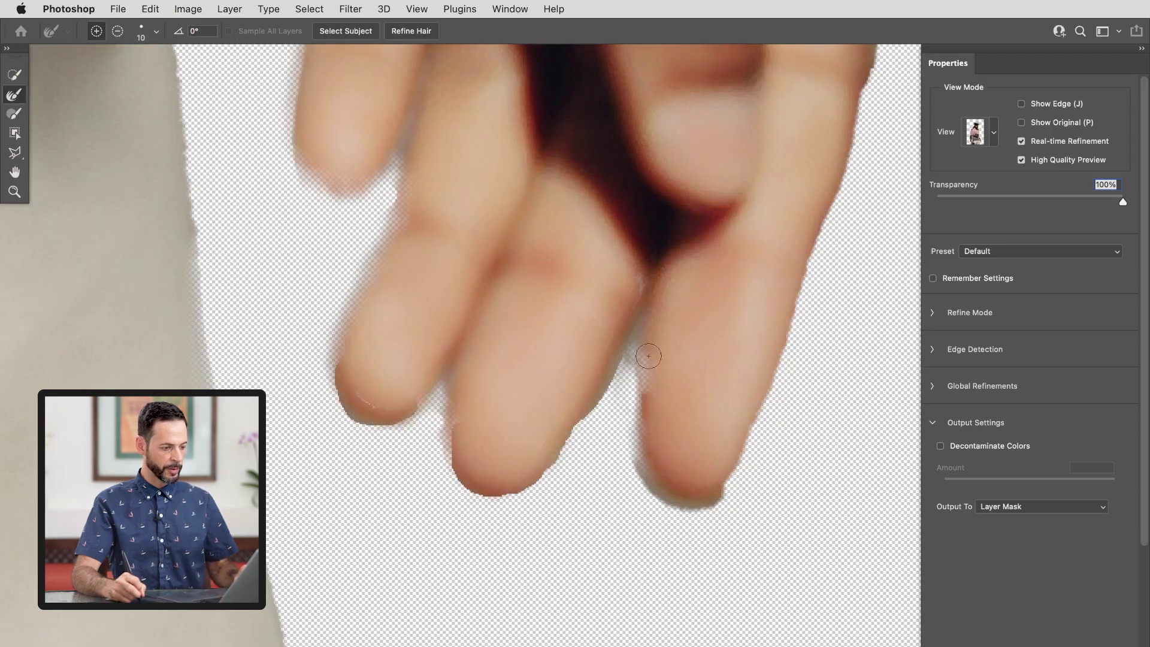
Step: Refine the edges around the fingertips and the gaps between the fingers of the lowered hand
left_click_drag(661, 470, 701, 502)
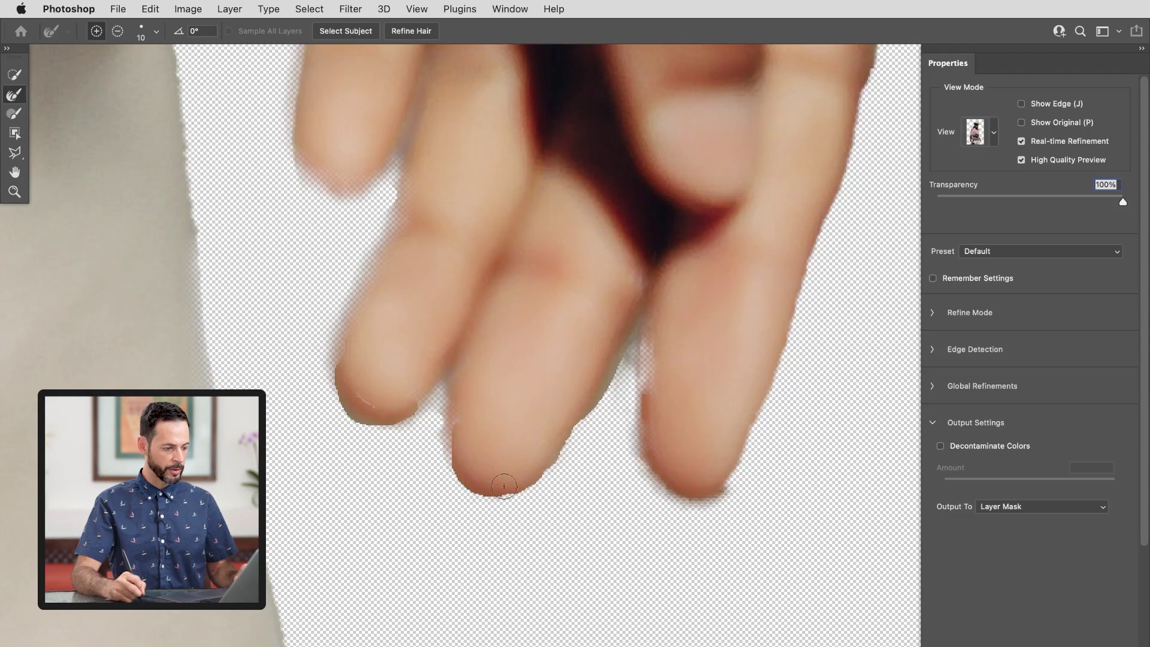
left_click_drag(476, 477, 564, 435)
mouse_move(602, 358)
left_mouse_down()
mouse_move(562, 459)
mouse_move(527, 494)
mouse_move(502, 505)
mouse_move(460, 495)
mouse_move(447, 420)
left_mouse_up()
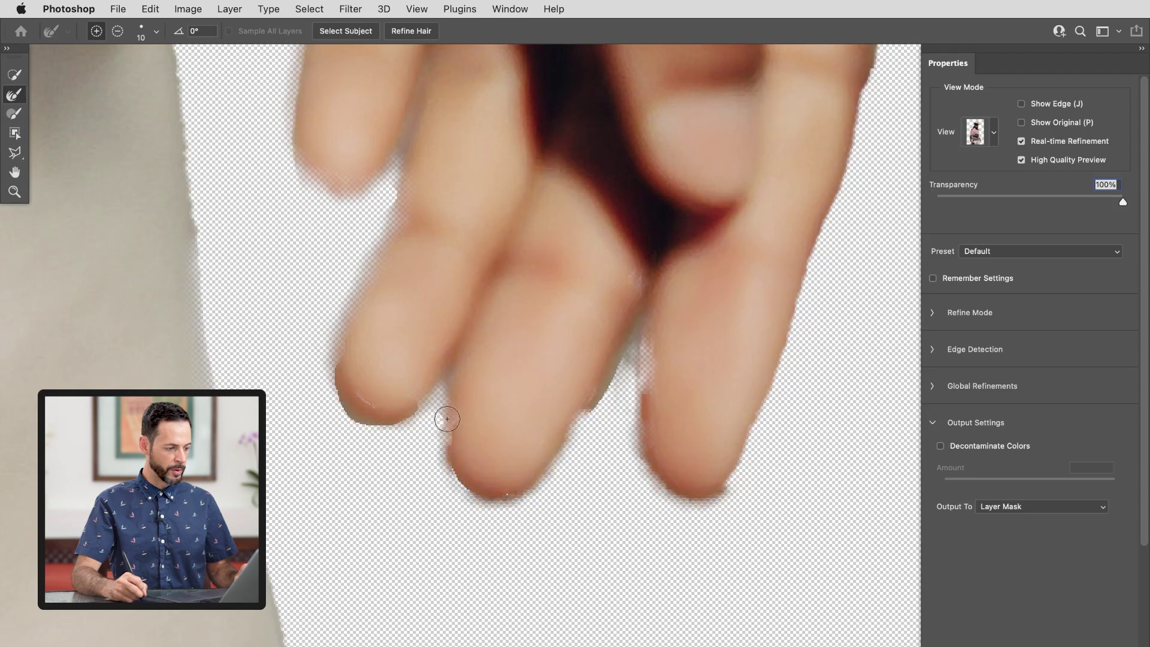
mouse_move(537, 478)
left_mouse_down()
mouse_move(597, 394)
mouse_move(591, 400)
left_mouse_up()
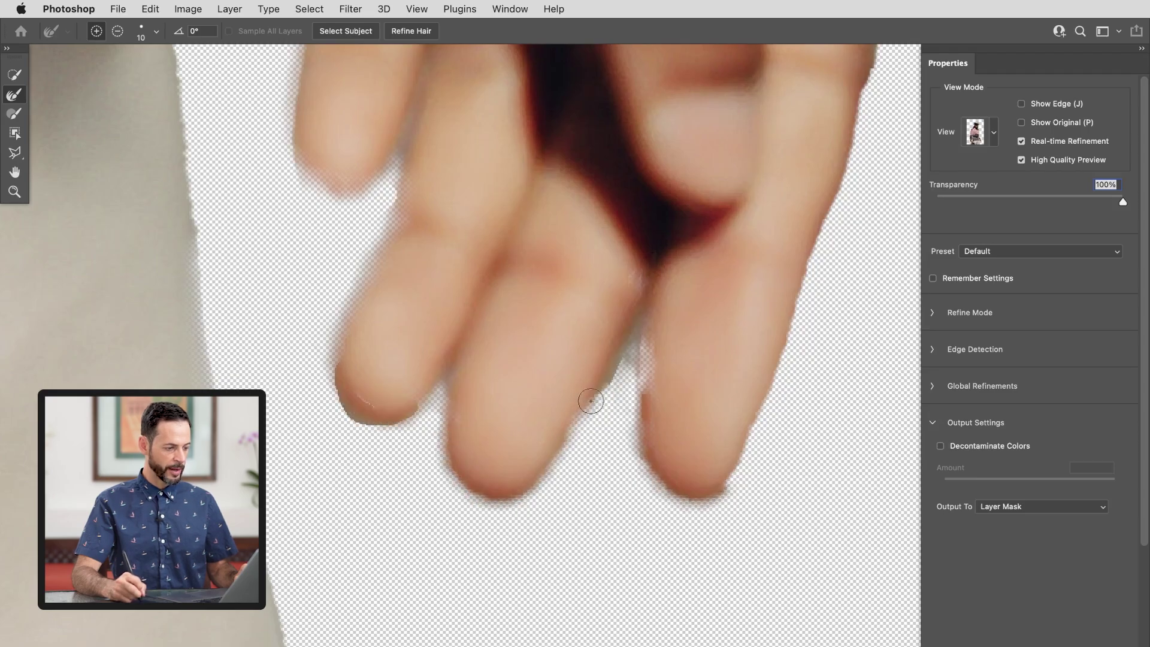
mouse_move(552, 445)
left_mouse_down()
mouse_move(608, 389)
mouse_move(643, 324)
left_mouse_up()
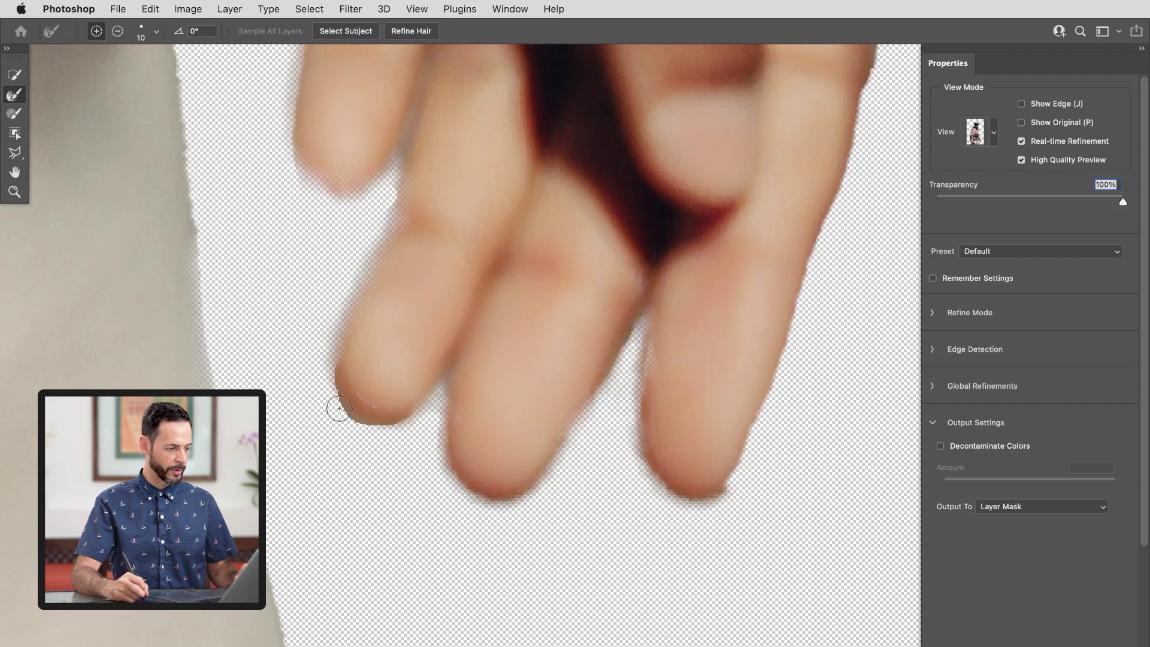
mouse_move(338, 371)
left_mouse_down()
mouse_move(398, 416)
mouse_move(346, 404)
mouse_move(344, 373)
left_mouse_up()
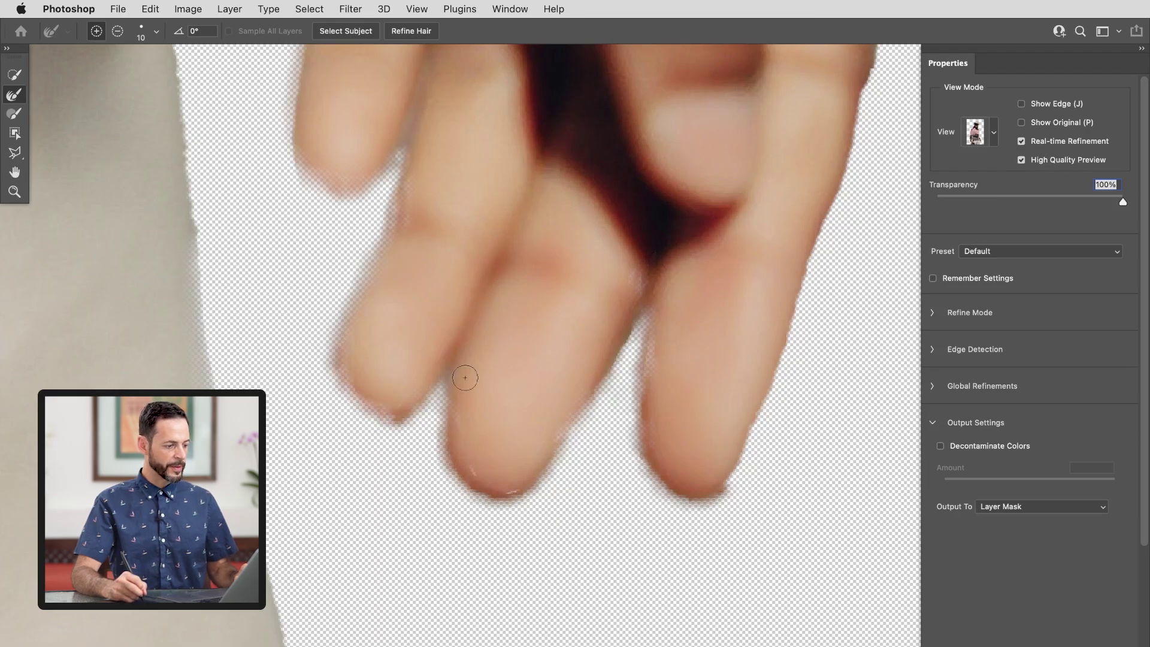
Step: Undo the first Brush strokes on the fingertip and paint the fingers' edges back in at 15 px and 44% hardness
left_click(15, 113)
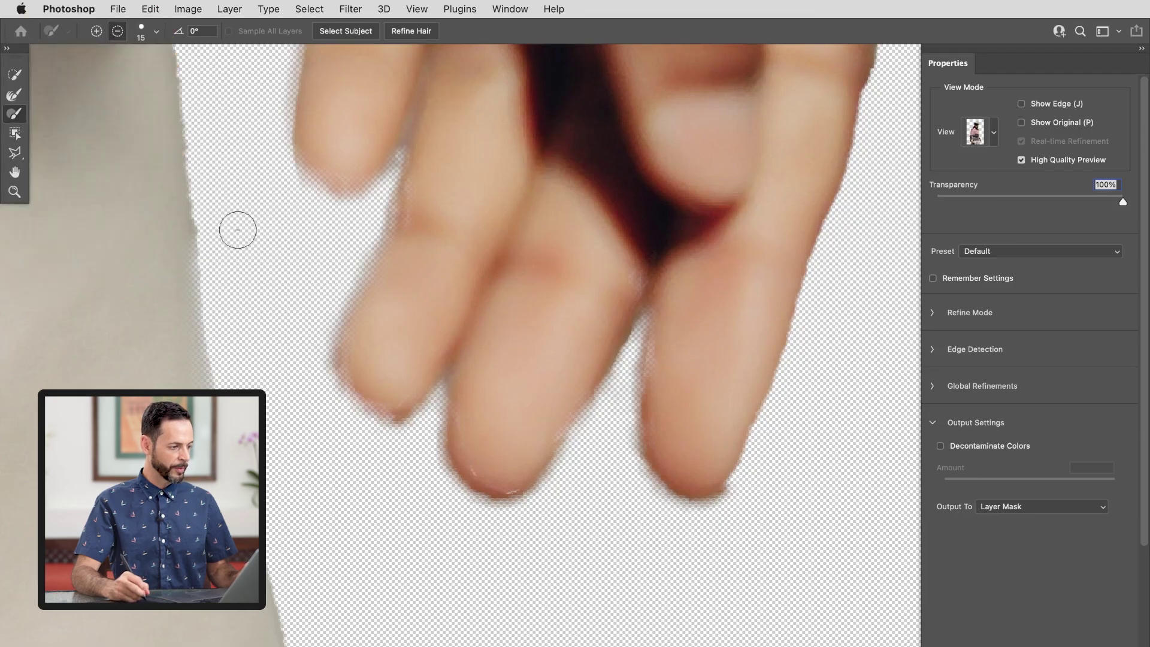
key("alt")
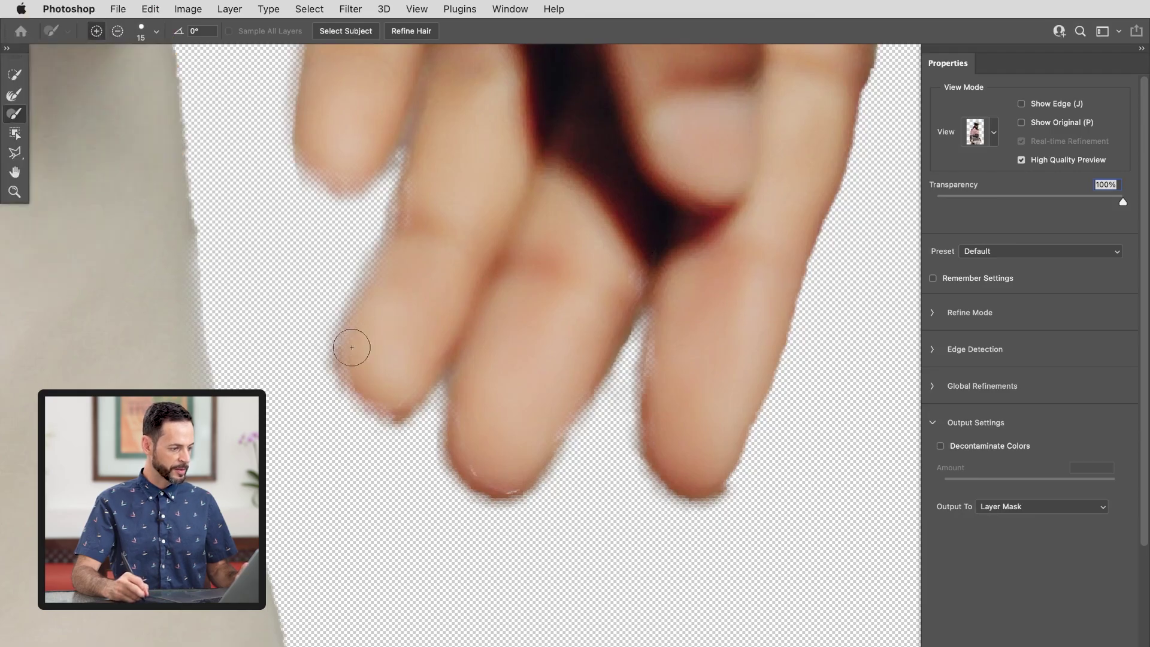
key("alt")
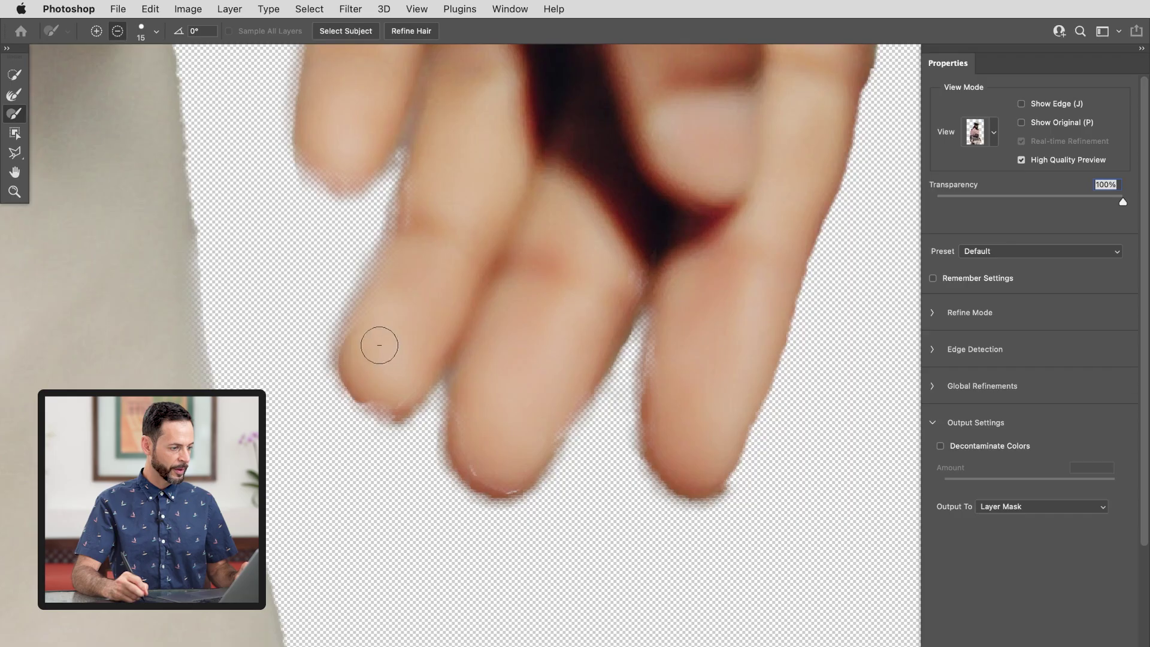
right_click(371, 346)
left_click_drag(470, 408, 460, 412)
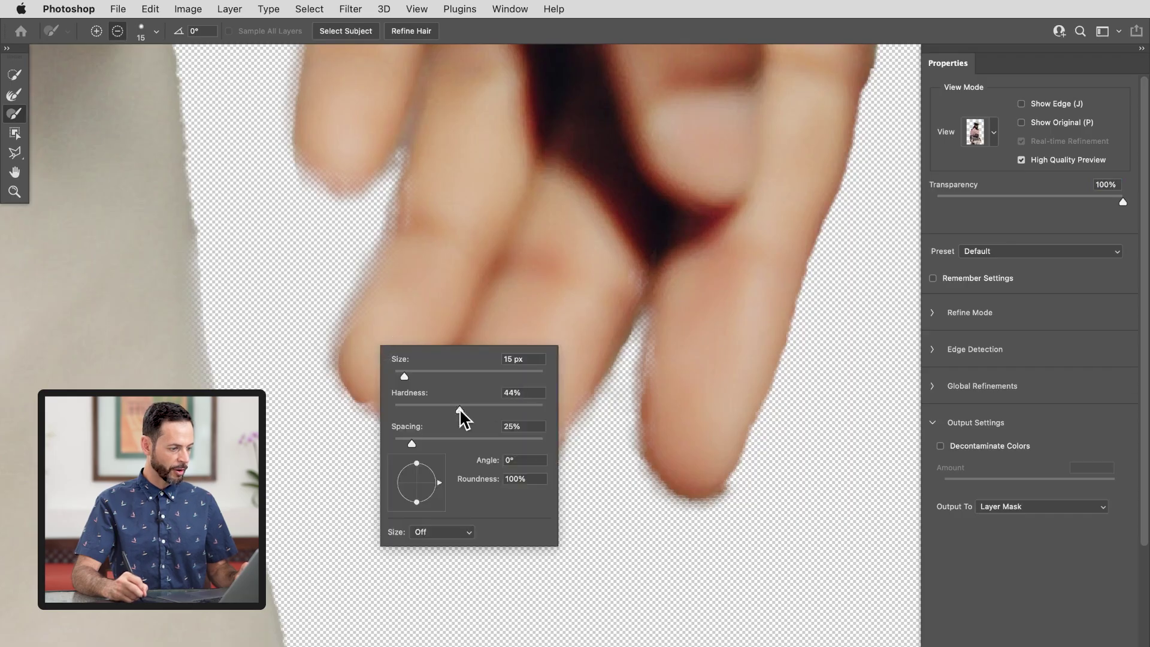
left_click(405, 305, "alt")
key("super+z")
key("super+z")
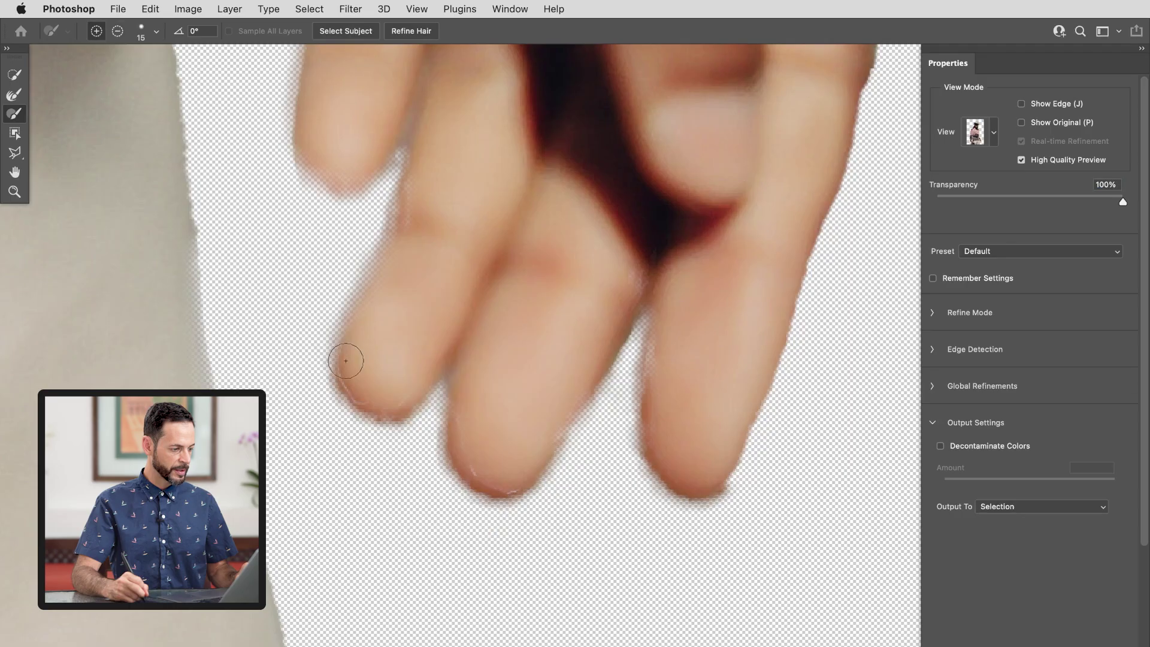
left_click_drag(343, 385, 379, 411)
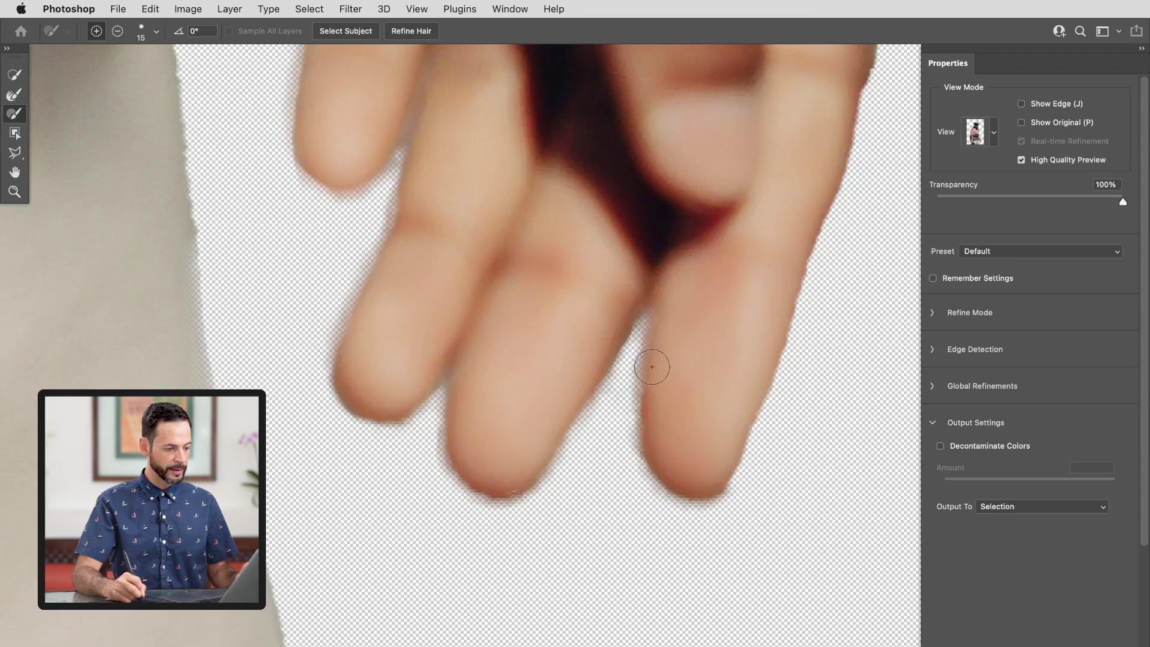
Step: Paint the missing skin along the outer edge of the hand holding the camera back into the selection
left_click_drag(762, 262, 616, 438)
left_click_drag(439, 548, 539, 270)
left_click_drag(243, 383, 652, 472)
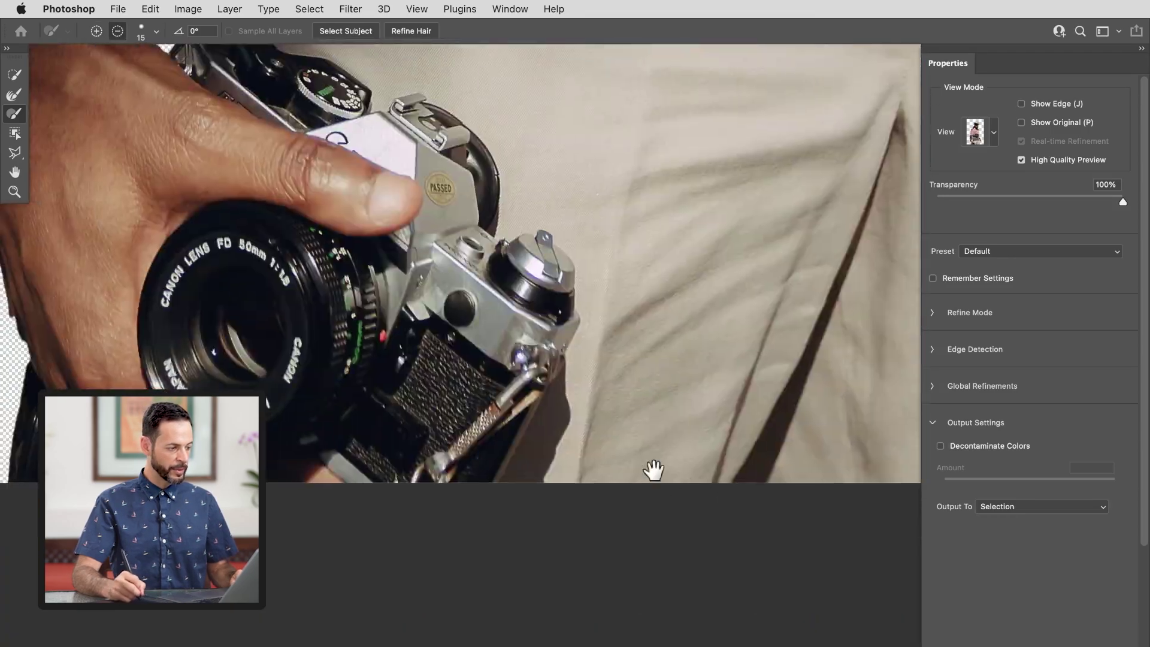
left_click_drag(310, 420, 618, 397)
scroll(362, 325, "up", 3)
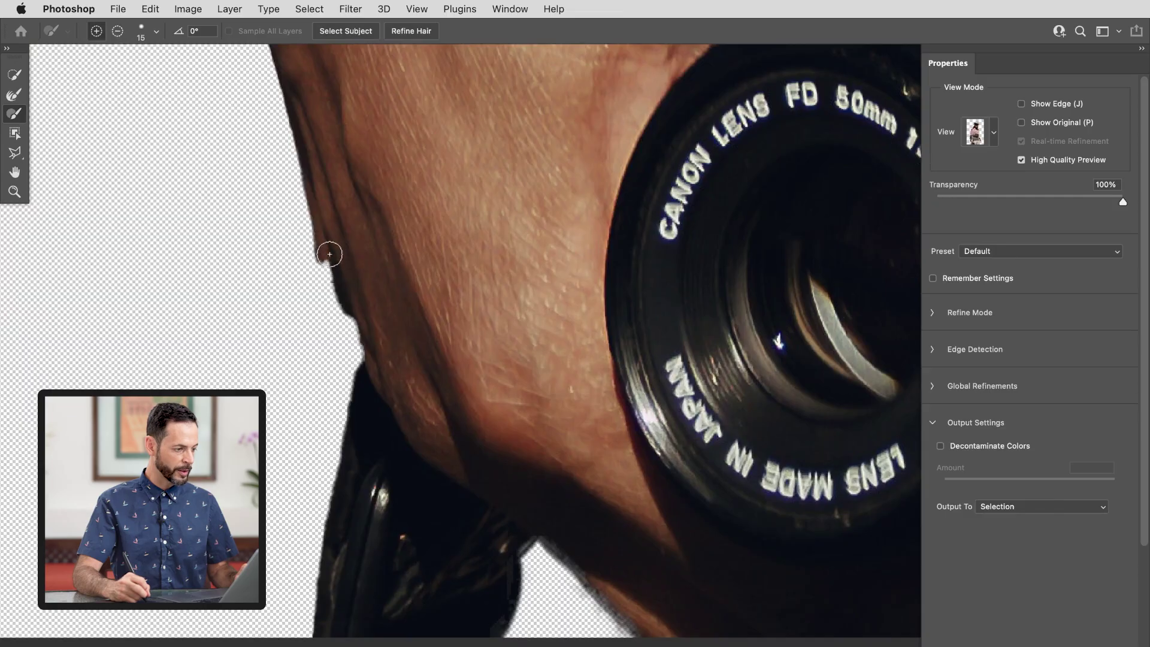
left_click_drag(337, 295, 363, 375)
left_click_drag(342, 293, 382, 379)
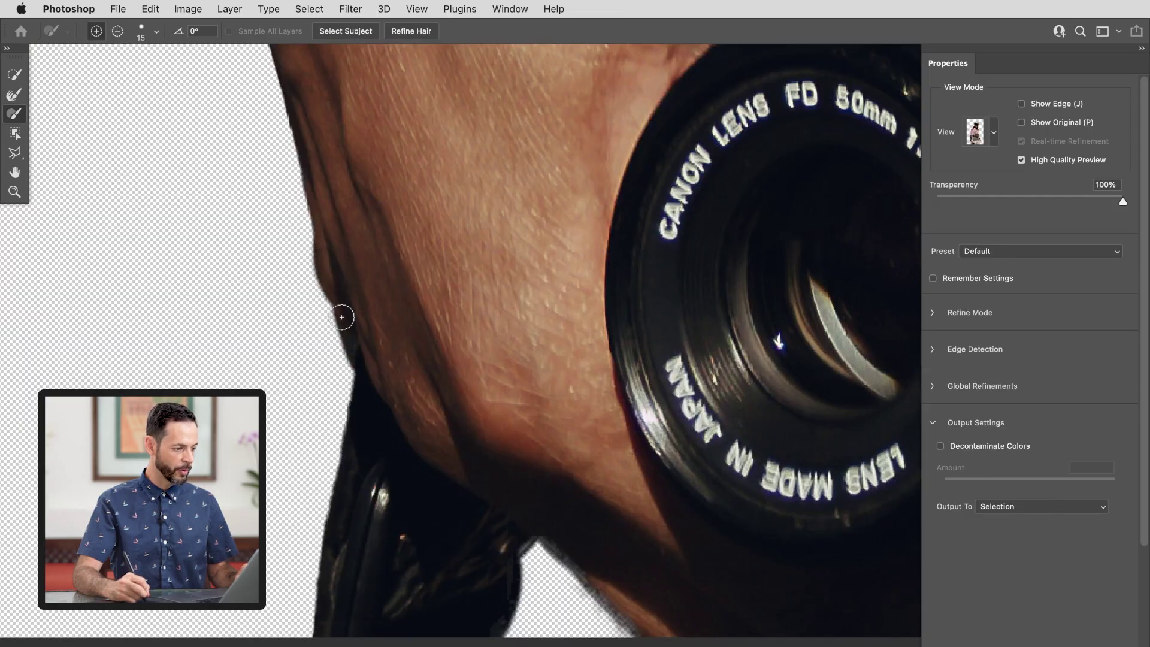
key("alt")
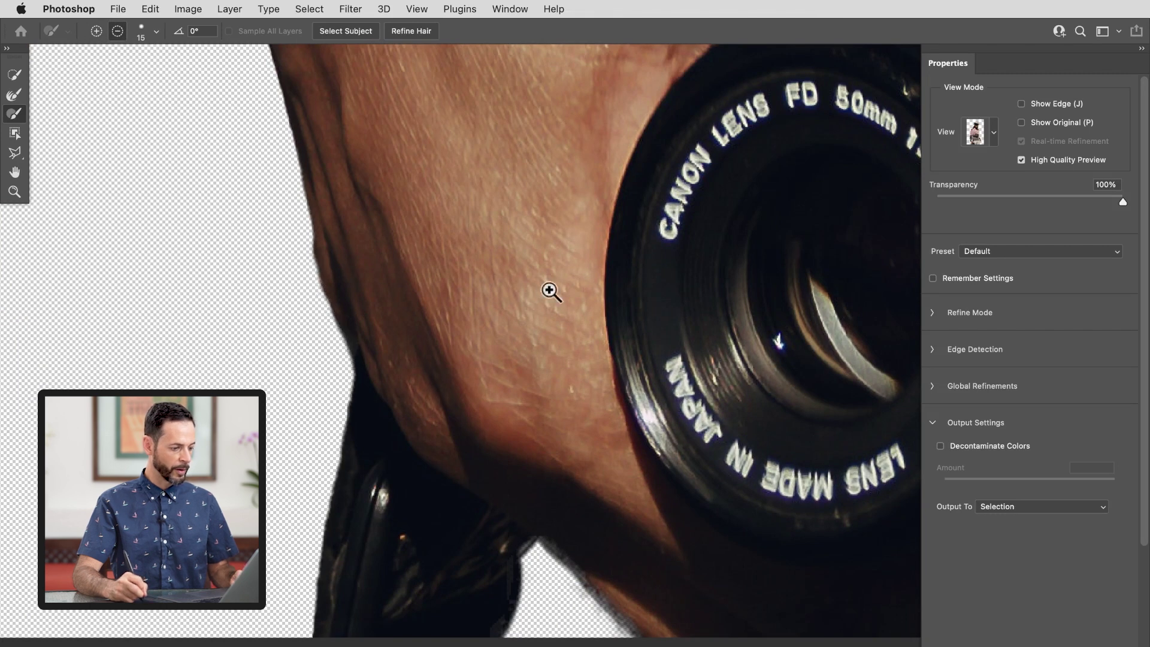
Step: Examine the cutout's edges from the hand holding the camera along the sleeve and trousers up to the hat
left_click_drag(543, 293, 491, 300)
left_click_drag(518, 161, 464, 546)
left_click_drag(485, 150, 459, 442)
left_click_drag(509, 218, 469, 449)
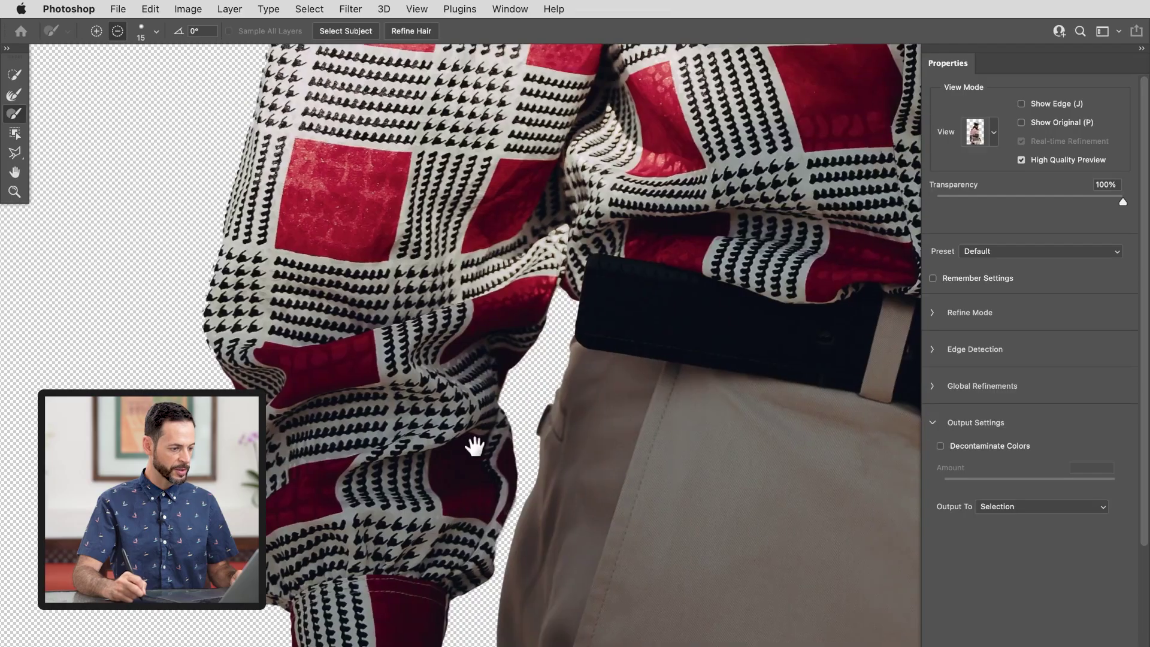
scroll(544, 416, "up", 10)
scroll(520, 409, "up", 5)
scroll(636, 469, "right", 5)
scroll(449, 526, "down", 15)
scroll(500, 173, "up", 15)
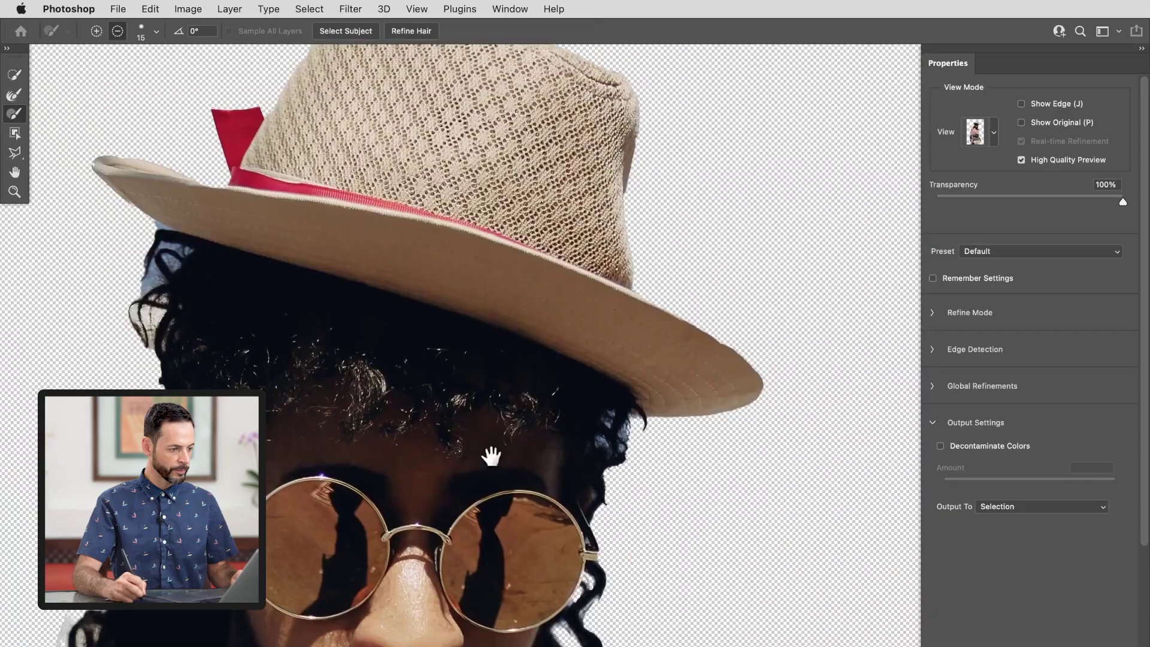
Step: Run Refine Hair to separate the curls beneath the hat from the leftover background
scroll(479, 467, "up", 3)
scroll(419, 360, "down", 5)
scroll(393, 295, "left", 6)
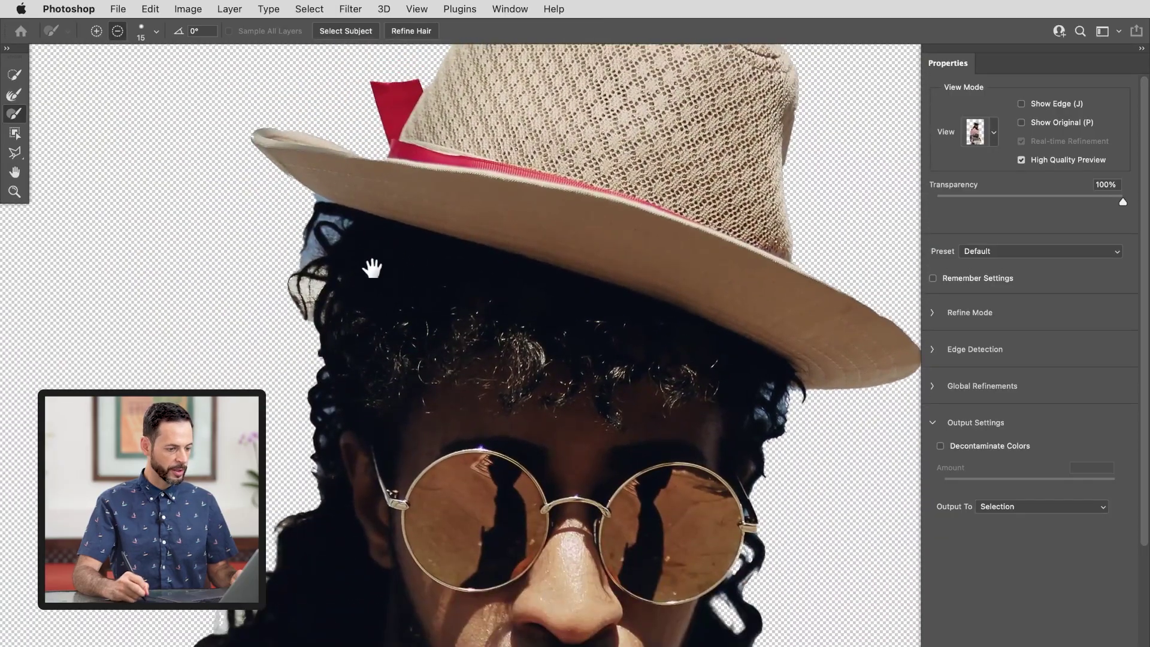
scroll(371, 267, "up", 2)
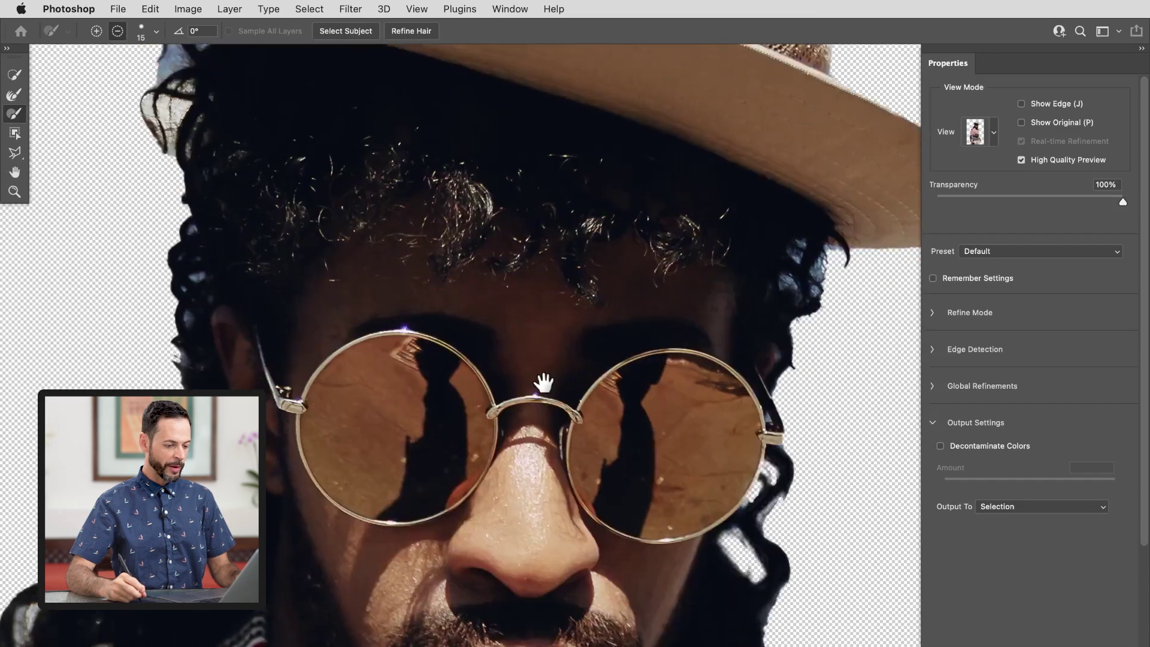
left_click_drag(541, 382, 486, 413)
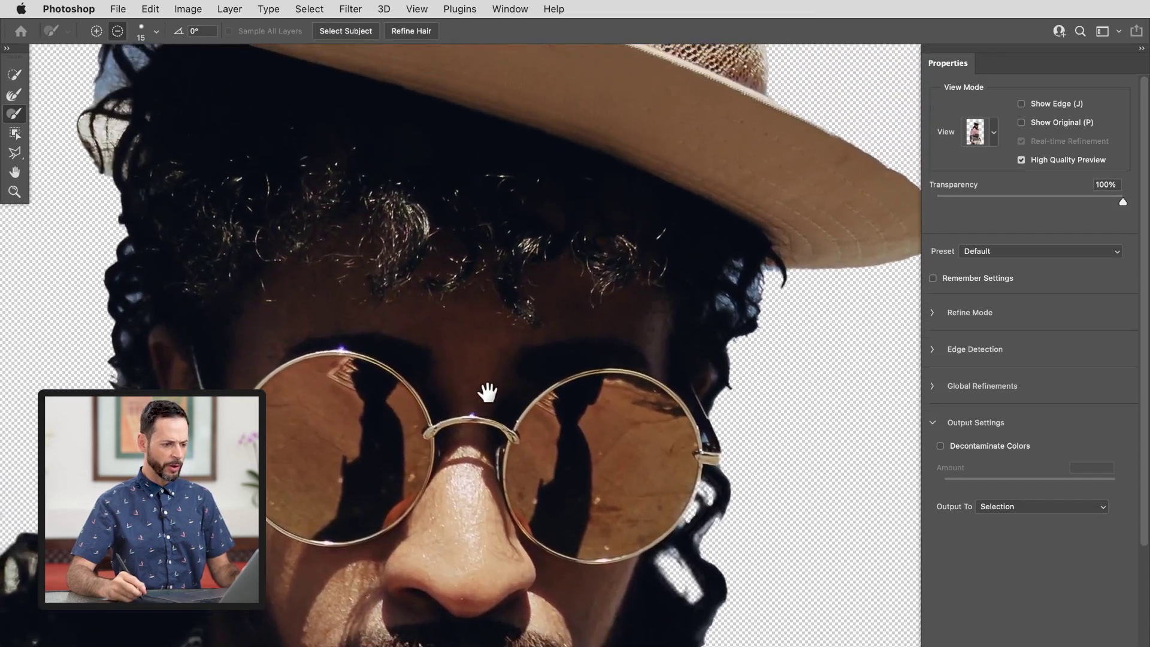
left_click_drag(495, 275, 506, 356)
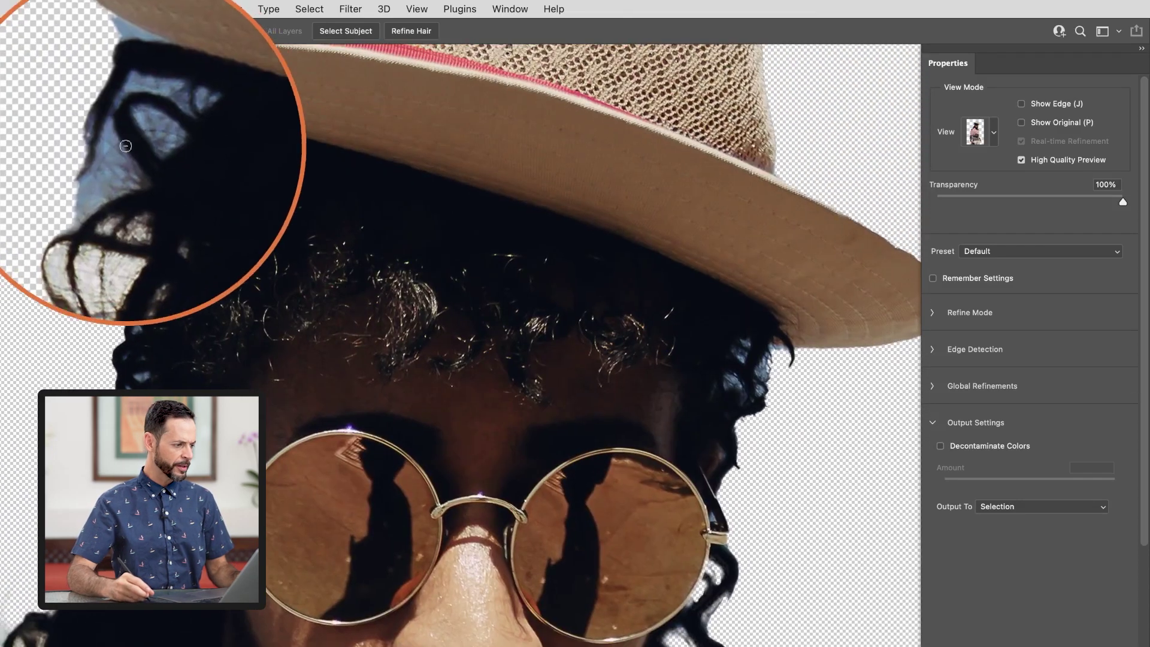
left_click_drag(147, 373, 169, 379)
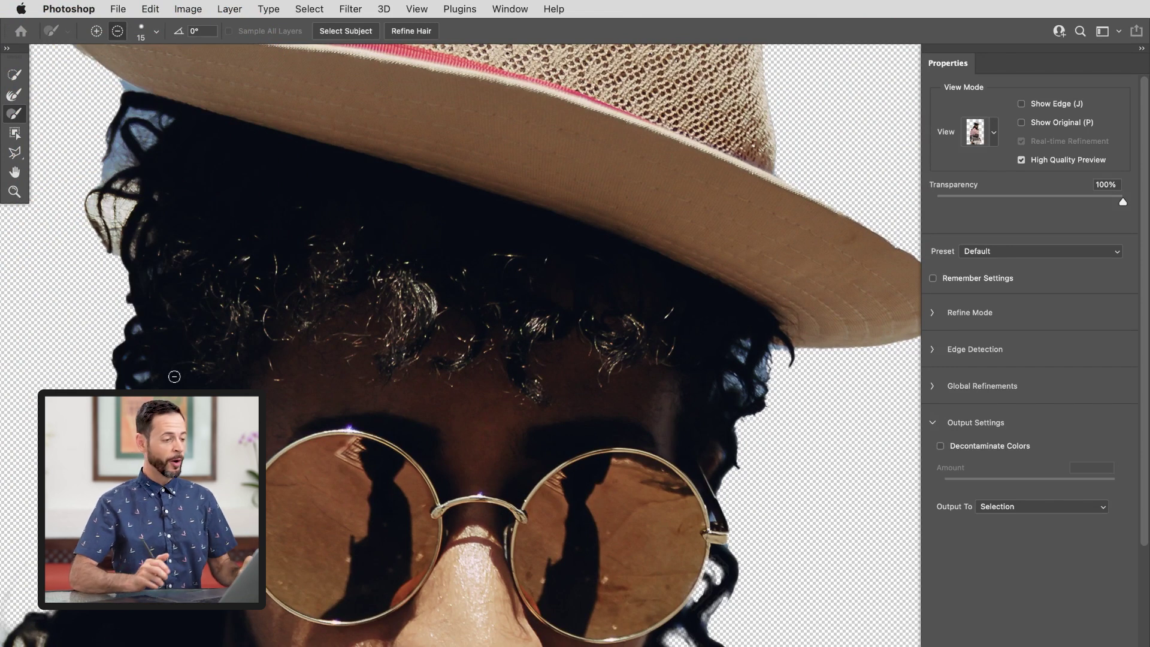
left_click(413, 35)
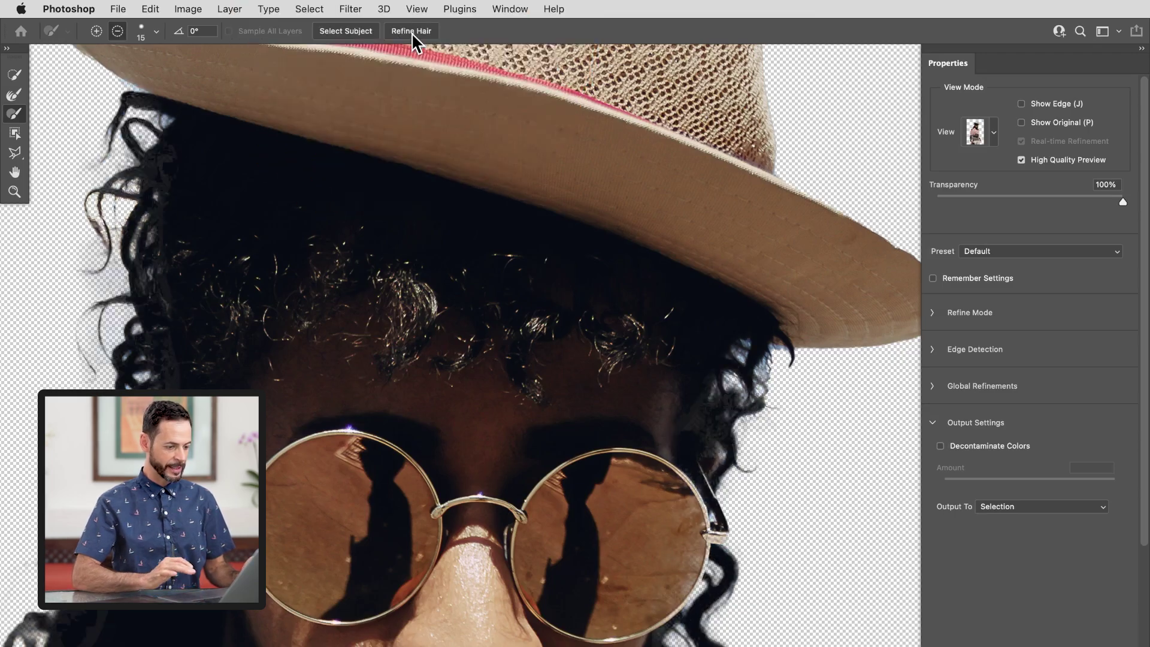
Step: Examine the refined curls on both sides of the face and the shirt's edge around the collar and shoulder
left_click_drag(431, 502, 503, 327)
left_click_drag(491, 468, 504, 373)
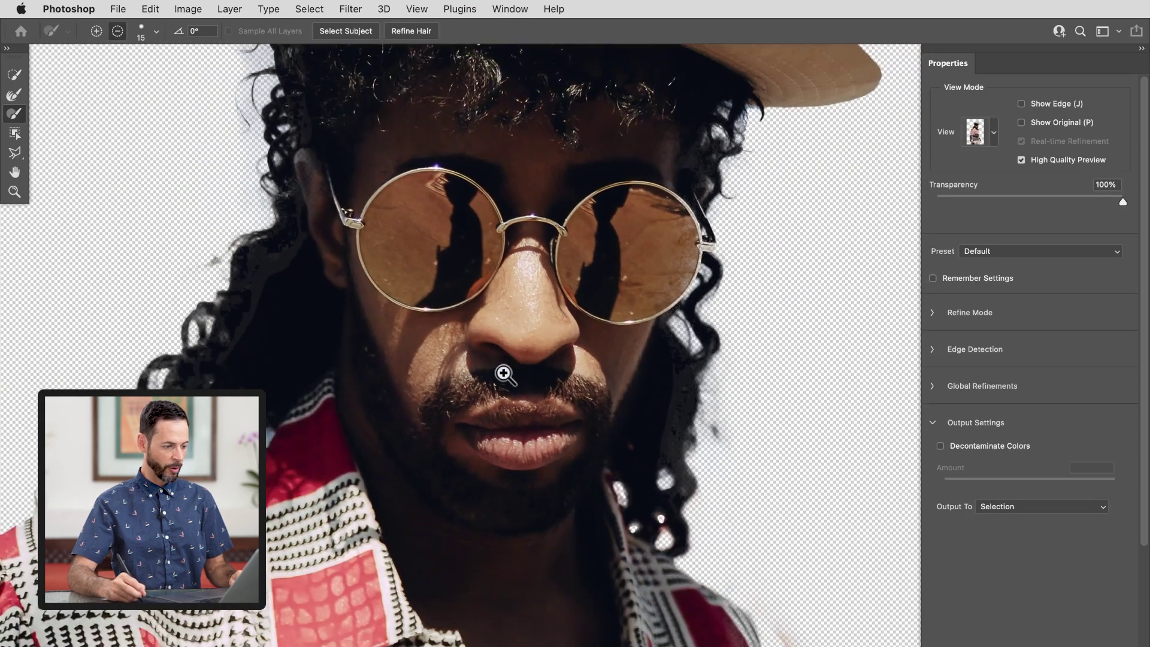
left_click_drag(236, 364, 256, 490)
mouse_move(464, 398)
left_mouse_down()
mouse_move(442, 410)
mouse_move(444, 397)
left_mouse_up()
left_click_drag(441, 480, 457, 231)
left_click_drag(489, 509, 478, 304)
left_click_drag(624, 159, 577, 405)
scroll(576, 395, "up", 2)
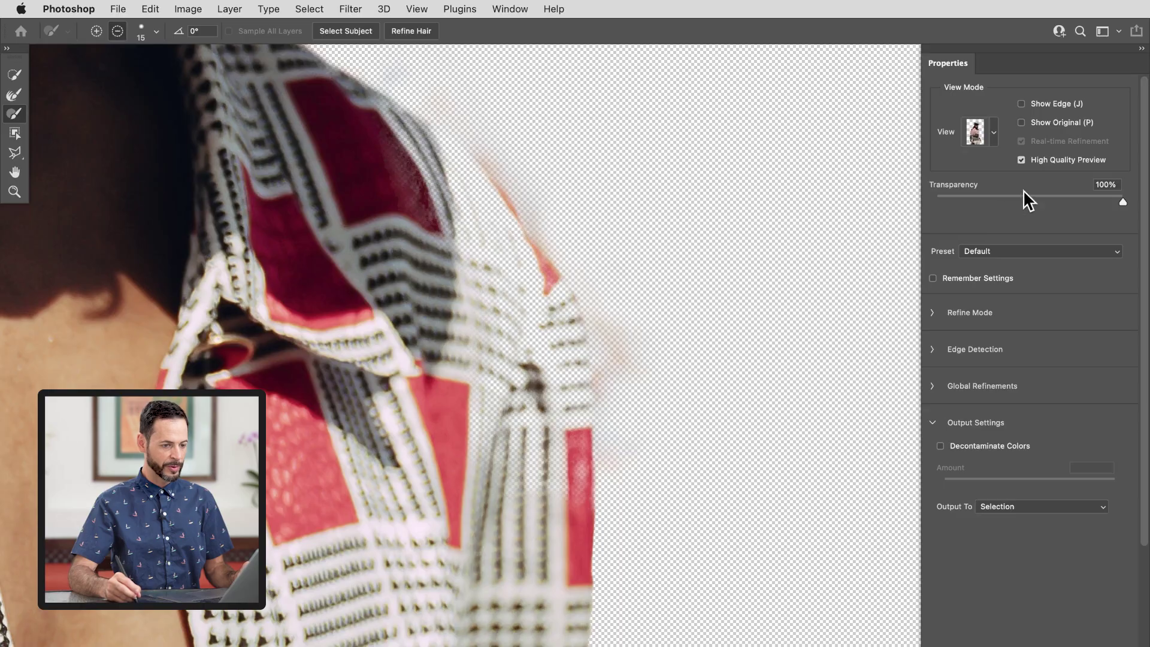
Step: Lower the Onion Skin transparency to 63% and enlarge the Brush to 35 px for the faded shirt shoulder
left_click_drag(981, 200, 1016, 197)
key("super+minus")
left_click_drag(624, 397, 731, 228)
left_click_drag(563, 403, 729, 368)
mouse_move(1014, 202)
left_mouse_down()
mouse_move(1062, 194)
mouse_move(921, 188)
mouse_move(1030, 193)
left_mouse_up()
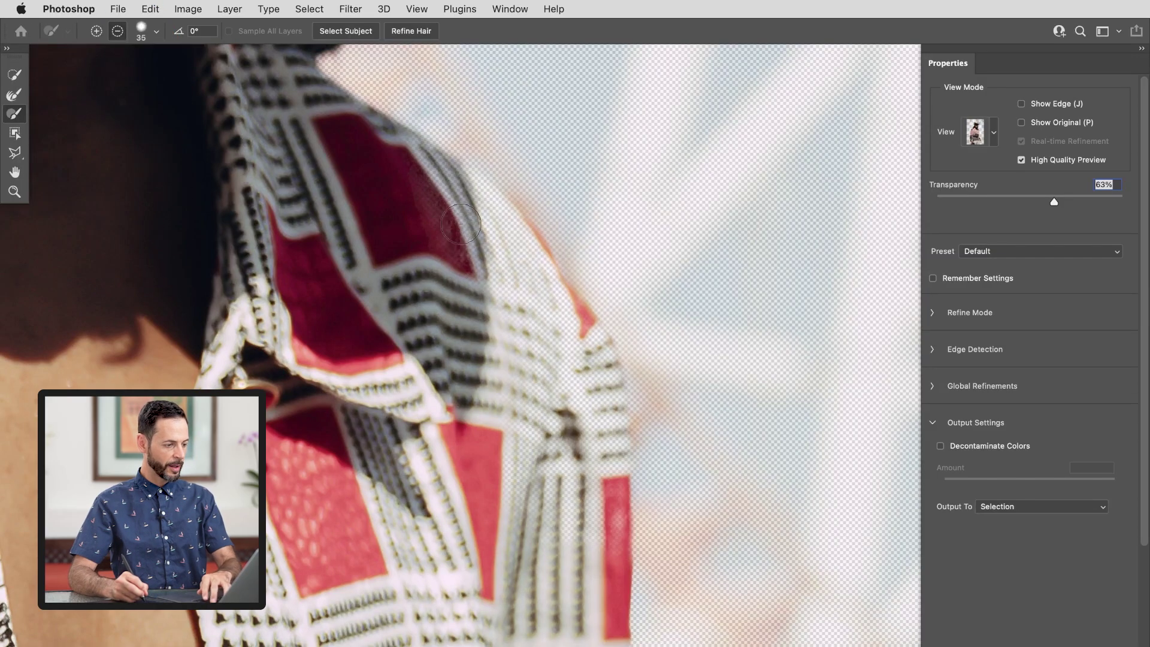
key("bracketright")
key("bracketright")
key("bracketright")
Step: Paint the semi-transparent areas of the shirt's shoulder and upper sleeve back into the selection
mouse_move(443, 173)
left_mouse_down()
mouse_move(479, 198)
mouse_move(394, 144)
mouse_move(463, 187)
left_mouse_up()
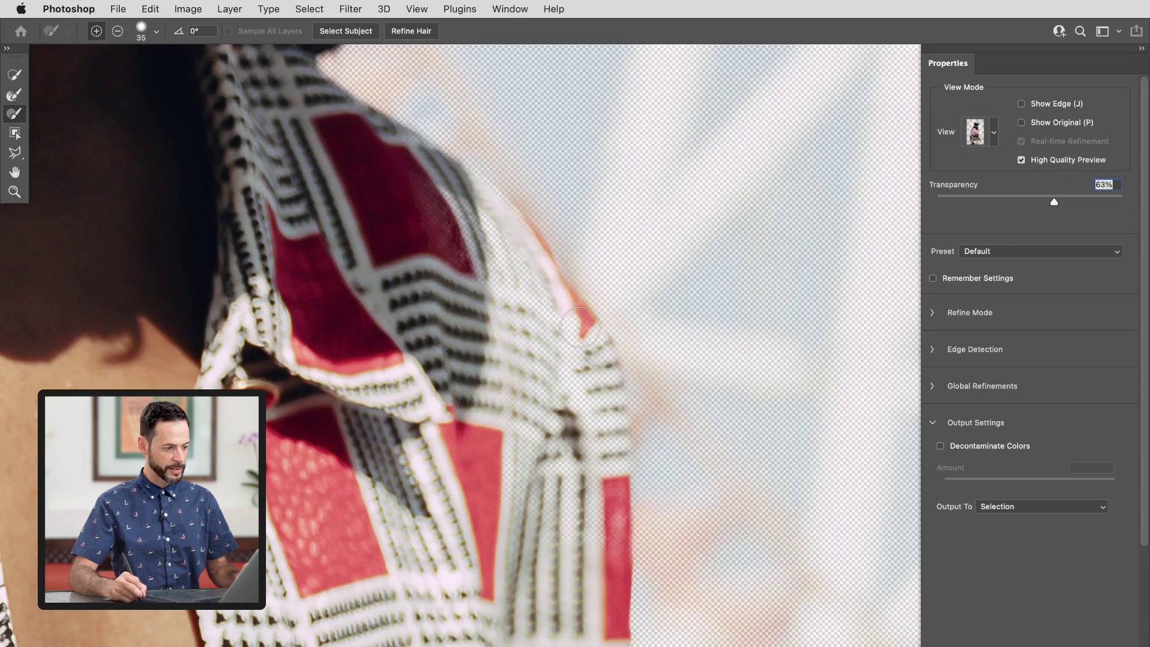
left_click_drag(603, 394, 601, 345)
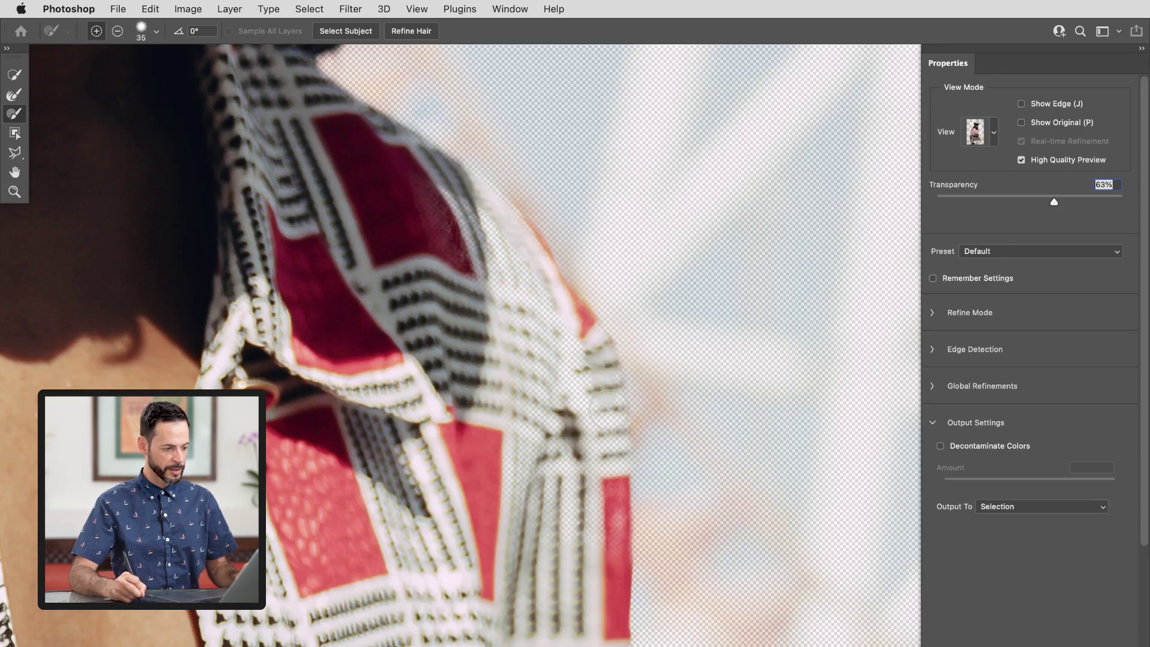
mouse_move(612, 470)
left_mouse_down()
mouse_move(606, 599)
mouse_move(602, 504)
mouse_move(610, 531)
mouse_move(610, 563)
mouse_move(586, 396)
mouse_move(530, 445)
mouse_move(523, 493)
mouse_move(503, 490)
mouse_move(505, 517)
left_mouse_up()
mouse_move(516, 265)
left_mouse_down()
mouse_move(531, 295)
mouse_move(513, 274)
mouse_move(519, 313)
mouse_move(498, 282)
mouse_move(497, 324)
left_mouse_up()
mouse_move(430, 249)
left_mouse_down()
mouse_move(377, 192)
mouse_move(442, 312)
left_mouse_up()
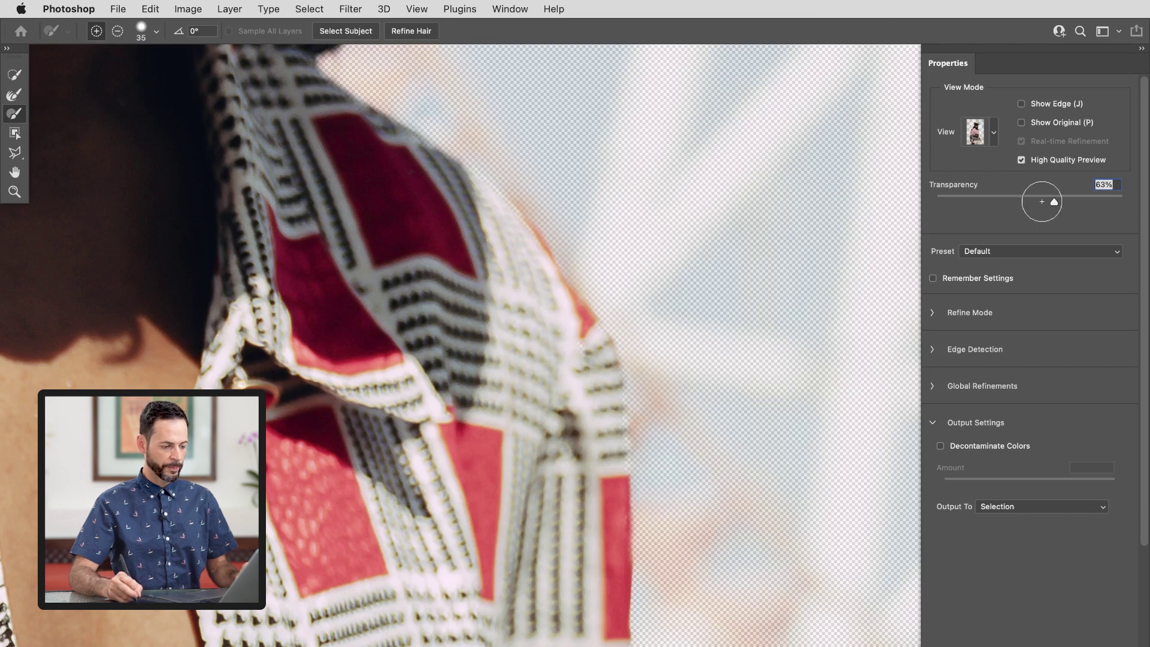
Step: Restore the transparency to 100% and paint the remaining faded pattern along the shoulder's outer edge back in
mouse_move(1045, 202)
left_mouse_down()
mouse_move(926, 205)
mouse_move(1122, 202)
left_mouse_up()
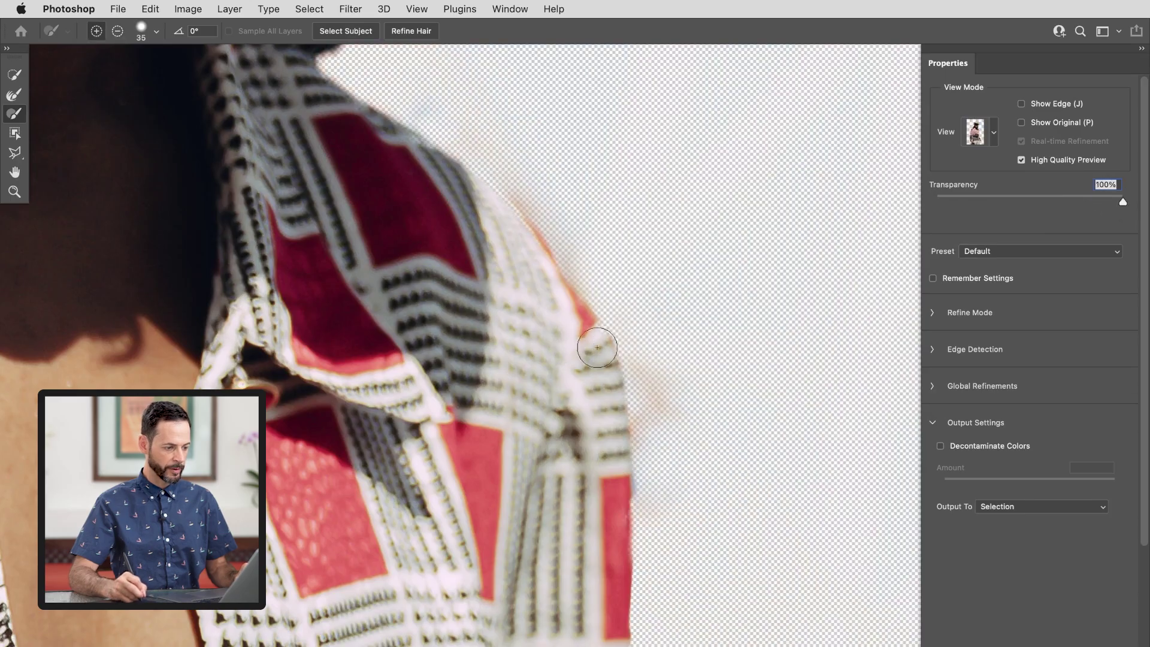
left_click_drag(575, 312, 507, 220)
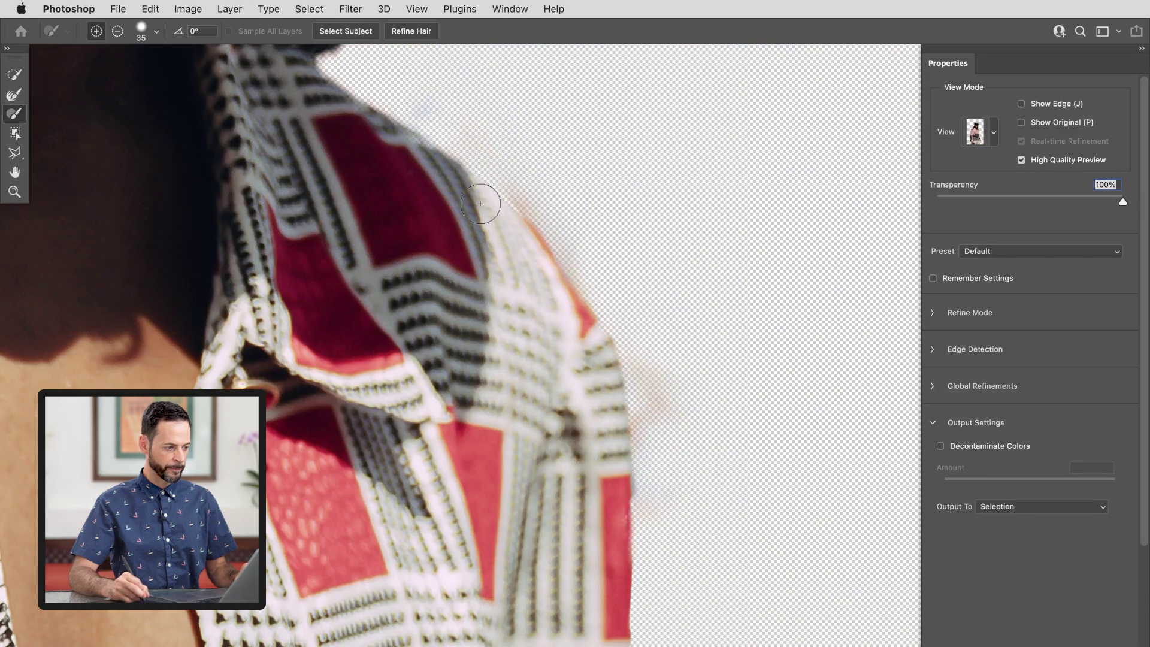
key("alt")
left_click_drag(527, 298, 470, 296)
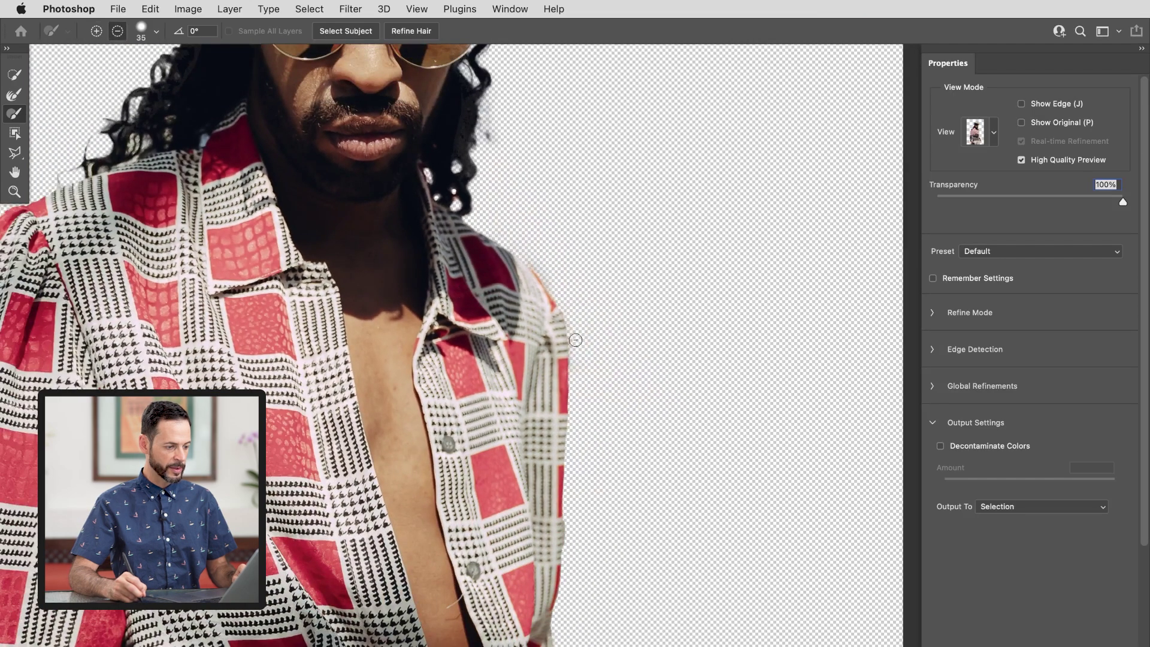
Step: Reset the Edge Detection radius to 0 px
left_click_drag(210, 440, 447, 577)
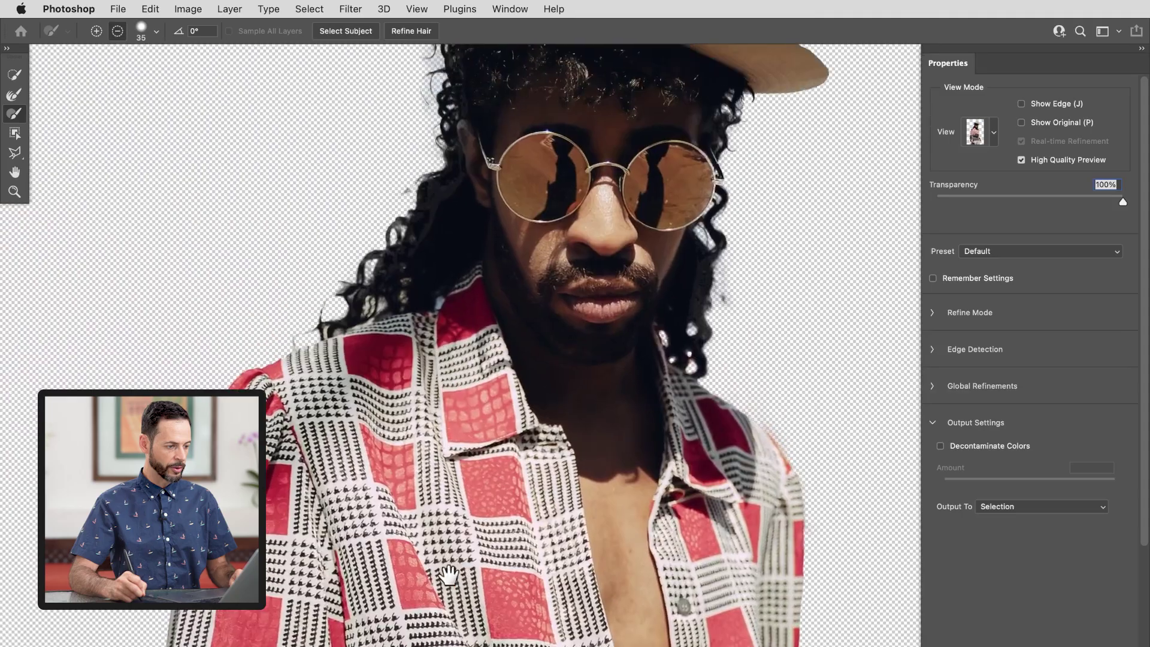
left_click_drag(434, 416, 420, 485)
left_click_drag(516, 412, 457, 562)
left_click_drag(457, 243, 457, 377)
left_click_drag(521, 291, 591, 280)
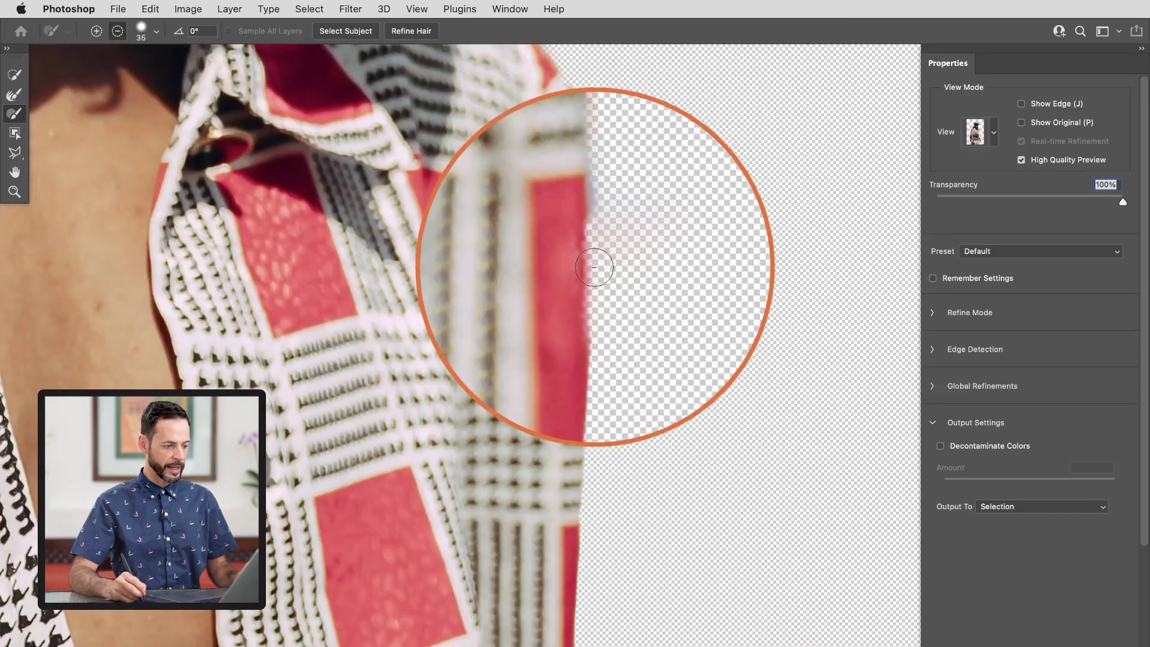
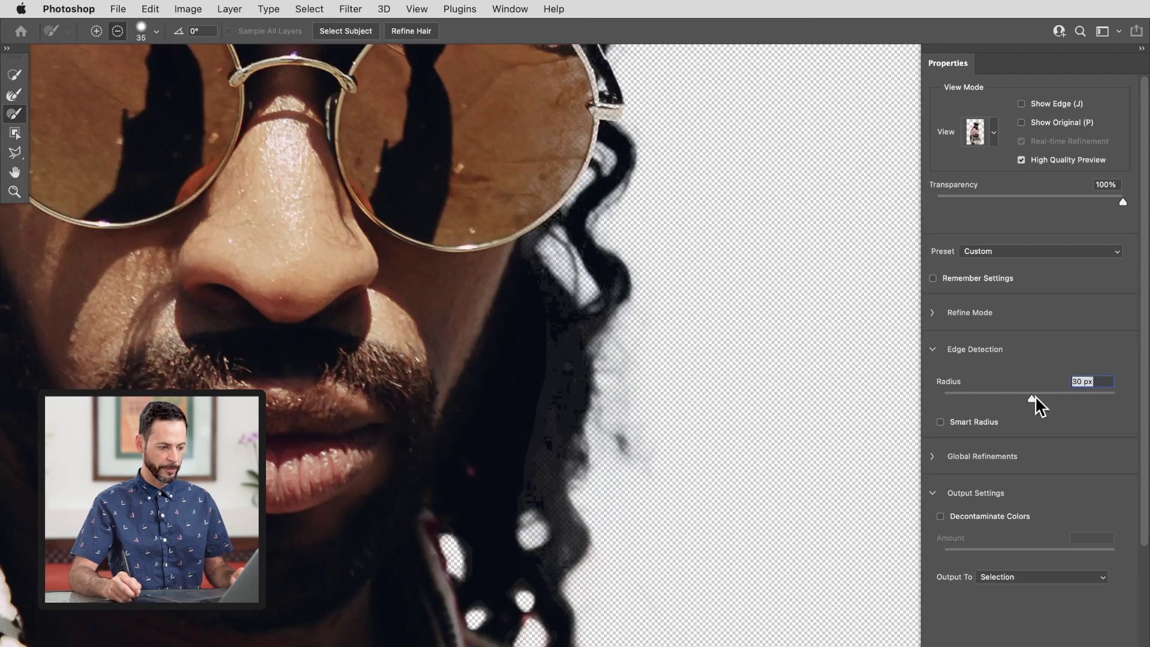
left_click_drag(1032, 397, 921, 397)
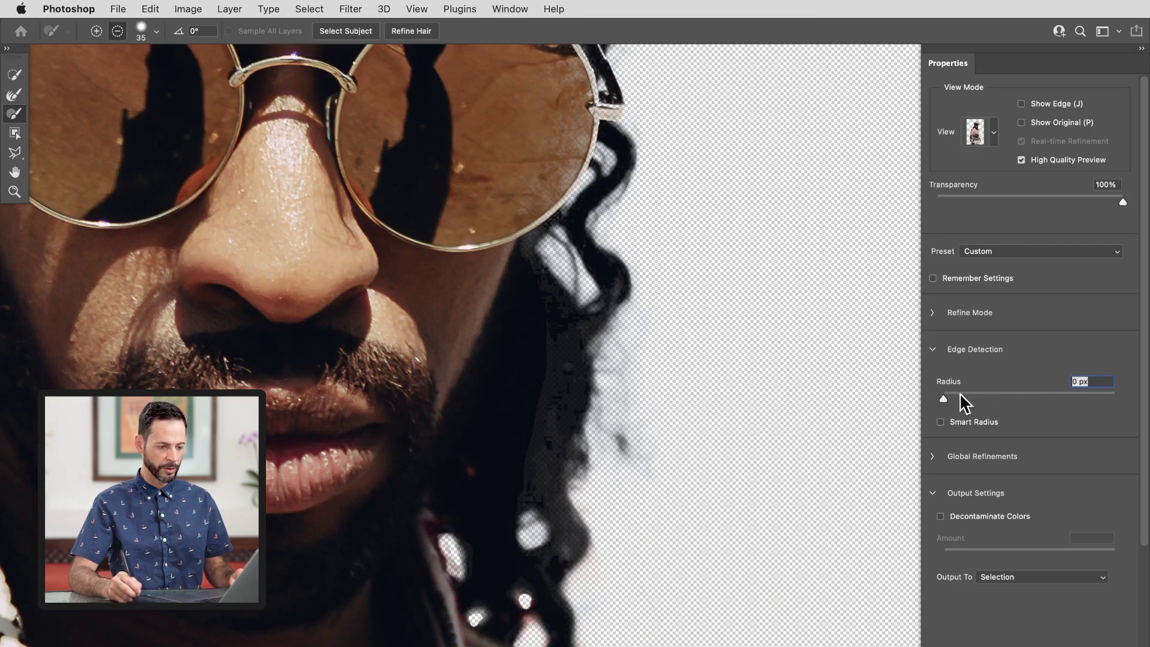
left_click(936, 348)
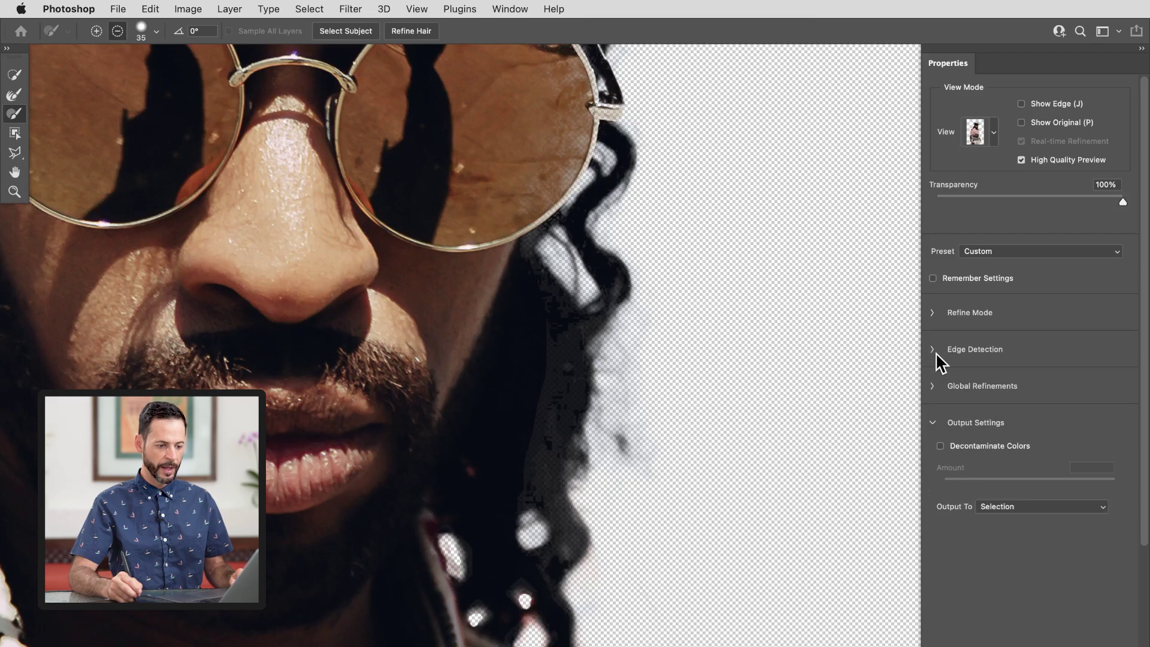
Step: Adjust the shirt's edge with Global Refinements: Feather 3.9 px, Contrast 62% and Shift Edge +46%
left_click(934, 386)
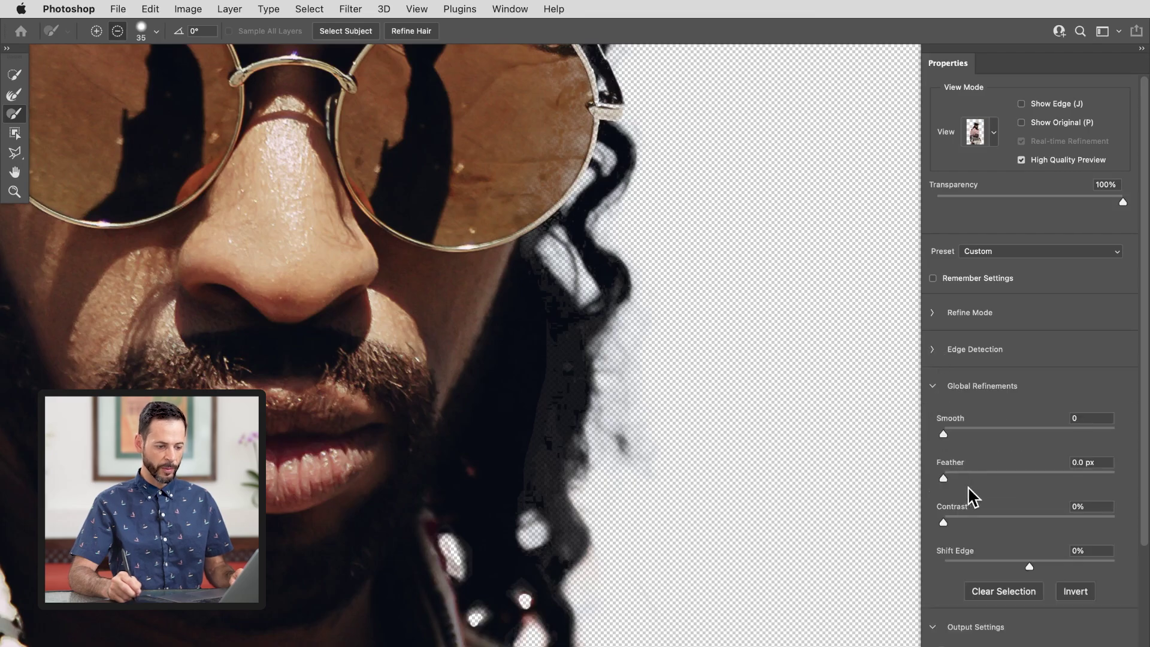
left_click_drag(719, 599, 641, 304)
left_click_drag(703, 558, 501, 312)
left_click_drag(500, 537, 508, 394)
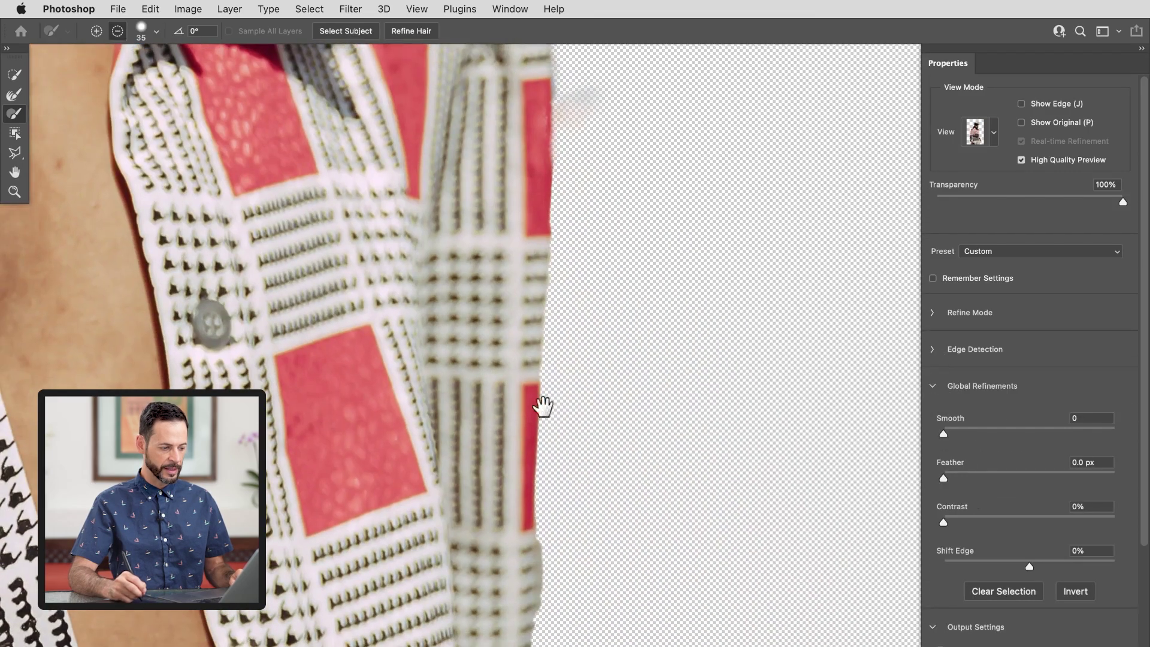
left_click_drag(581, 465, 617, 445)
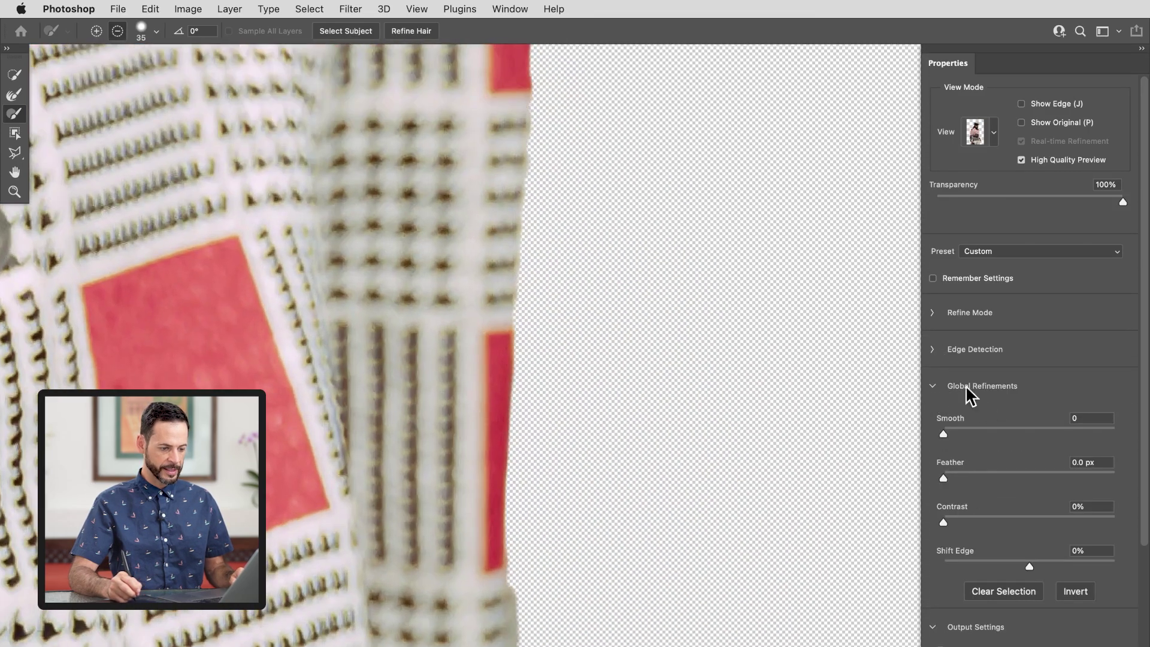
left_click(982, 476)
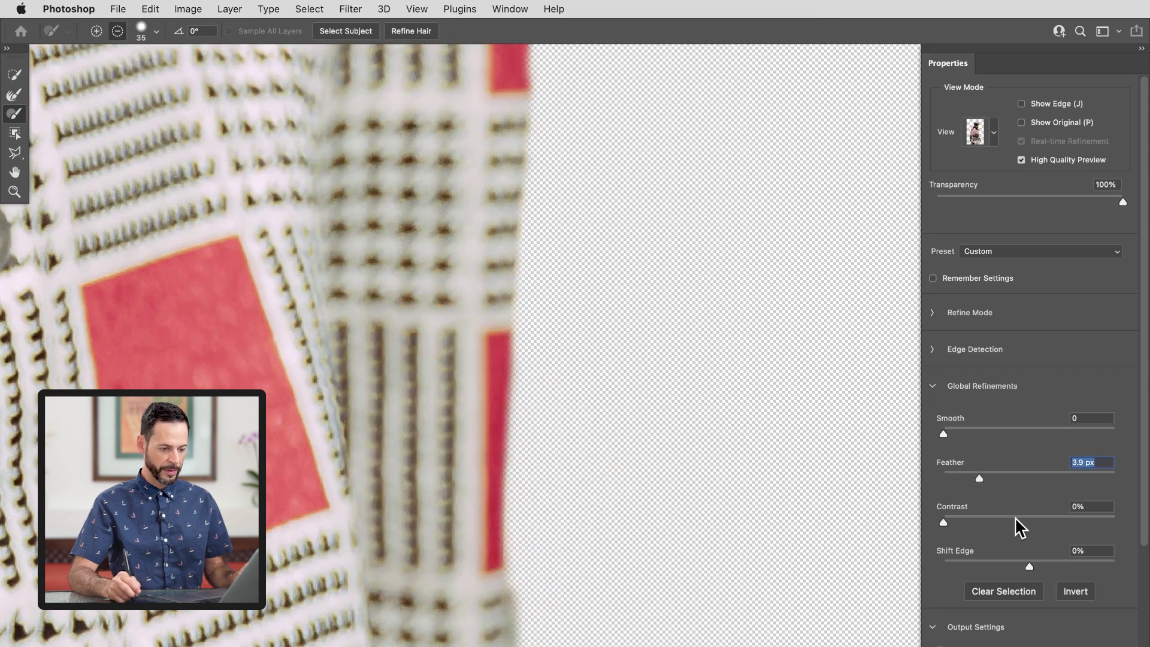
left_click(1039, 516)
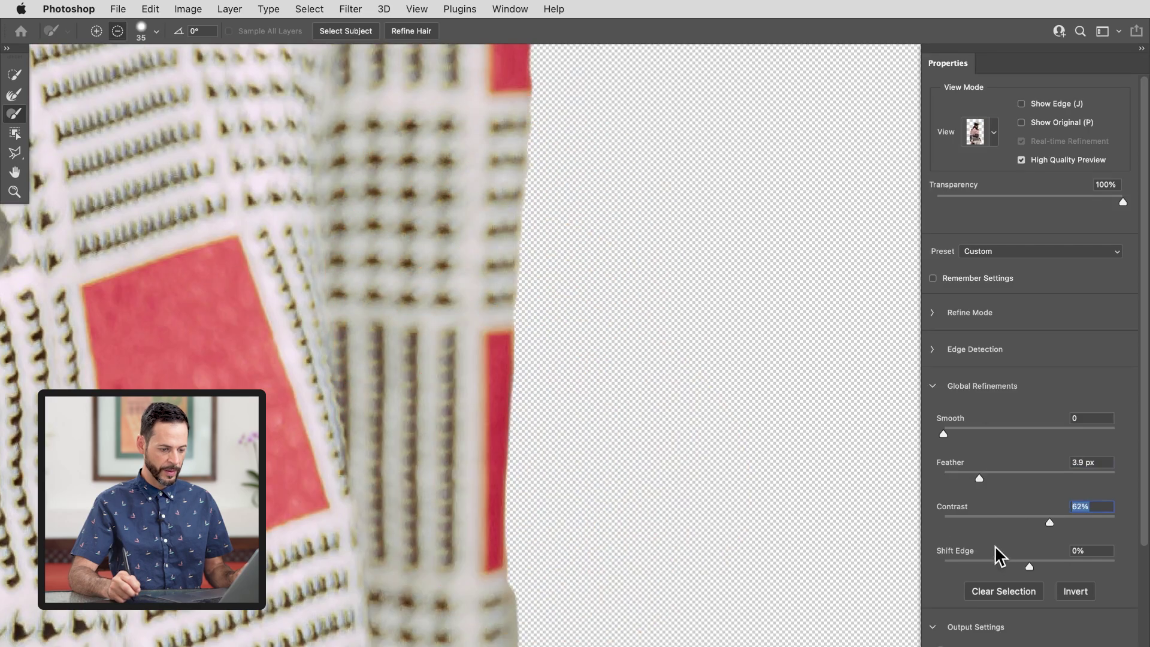
left_click(961, 566)
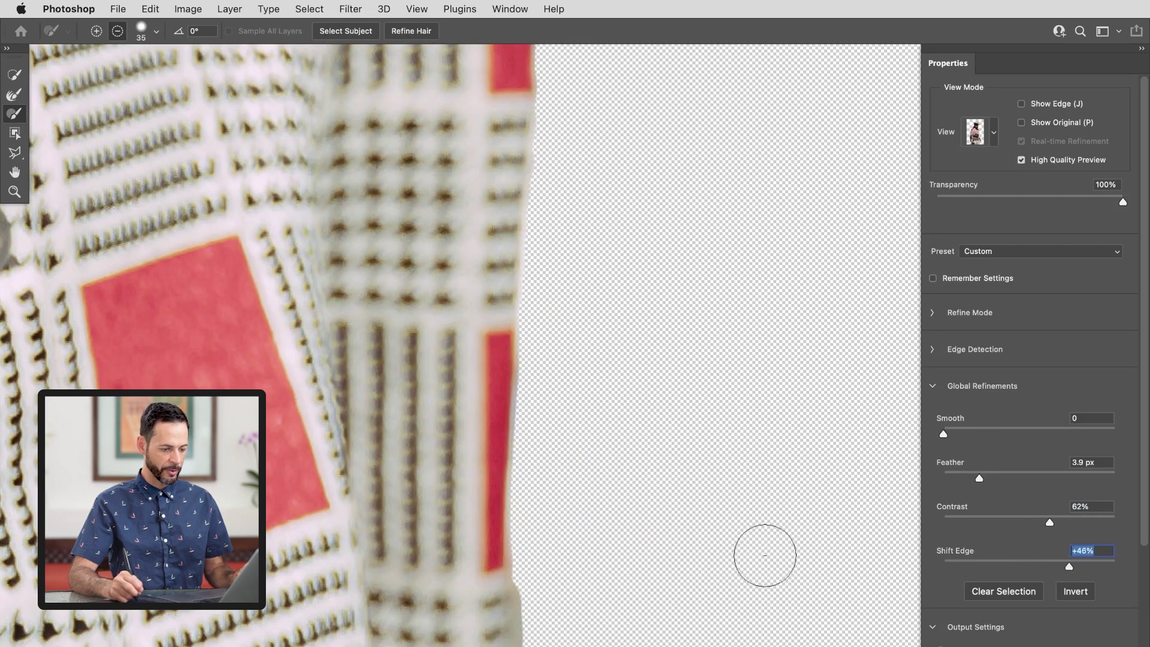
Step: Pull the selection edge inward with a Shift Edge of -23%, checking its effect on the shirt and curls
left_click_drag(541, 609, 562, 465)
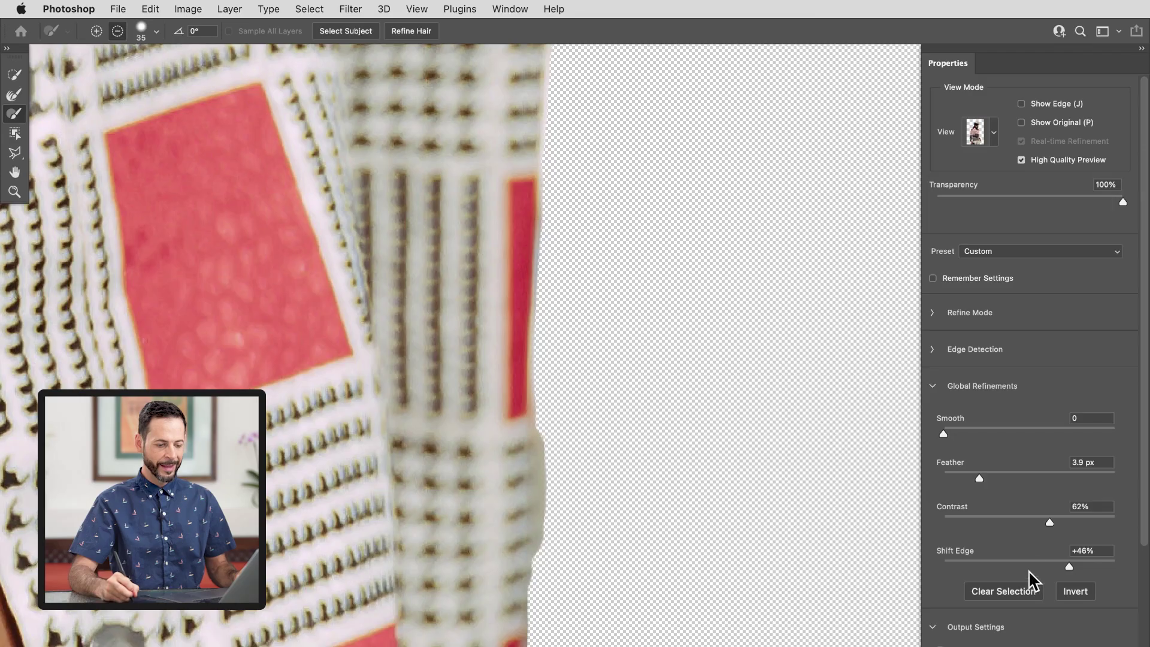
left_click(1017, 566)
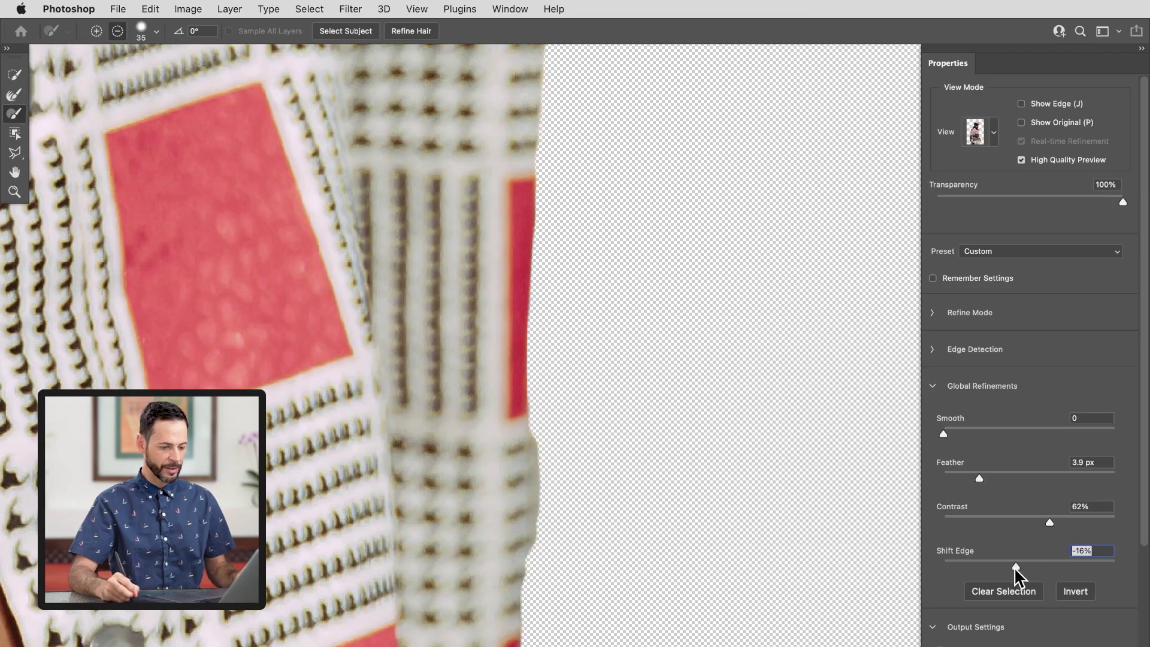
left_click_drag(580, 538, 539, 310)
left_click_drag(541, 245, 588, 591)
scroll(511, 470, "up", 5)
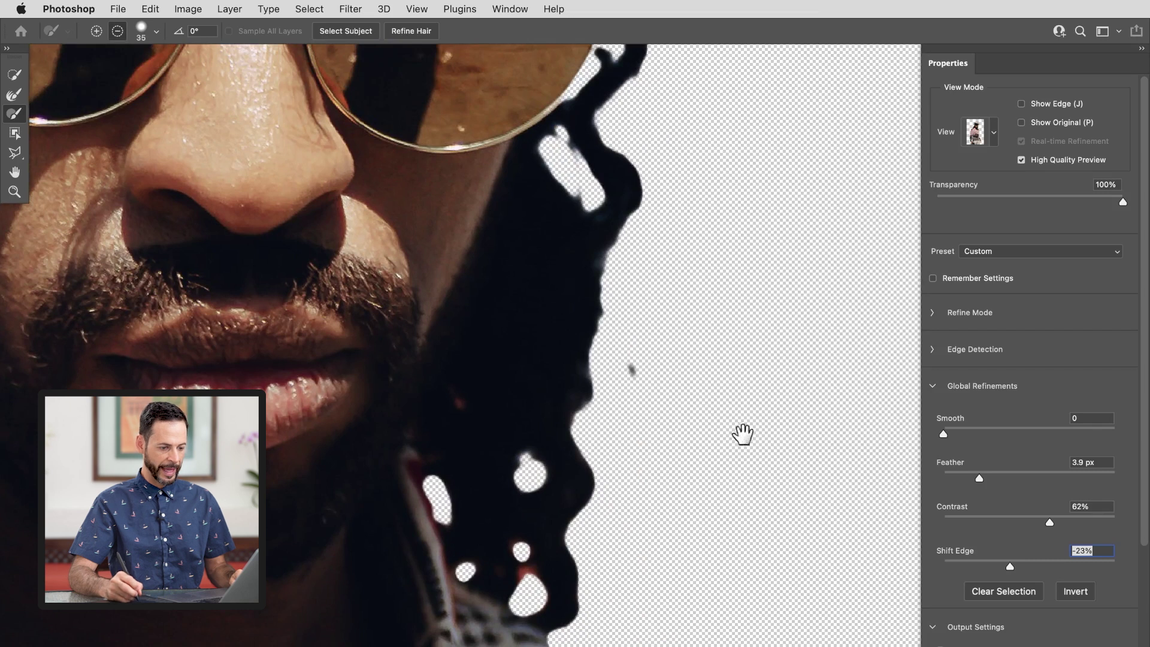
Step: Reset the Global Refinements by setting Feather to 0 px, Contrast to 0% and Shift Edge to 0%
left_click_drag(975, 477, 933, 476)
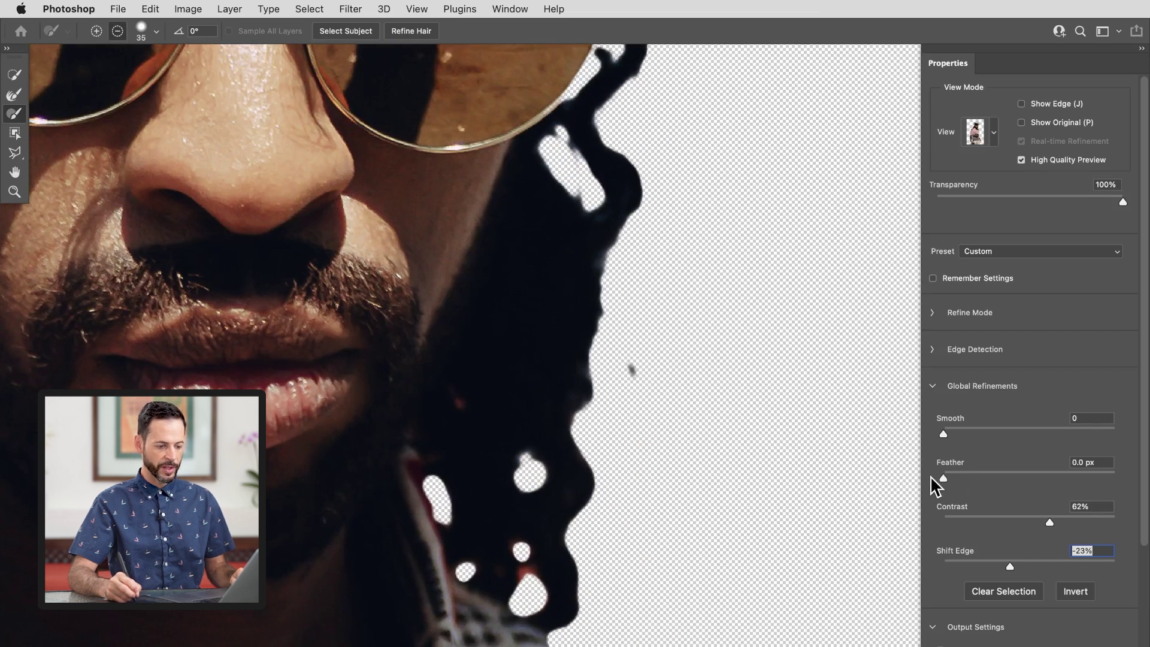
left_click_drag(1050, 522, 925, 523)
double_click(1091, 551)
type("0")
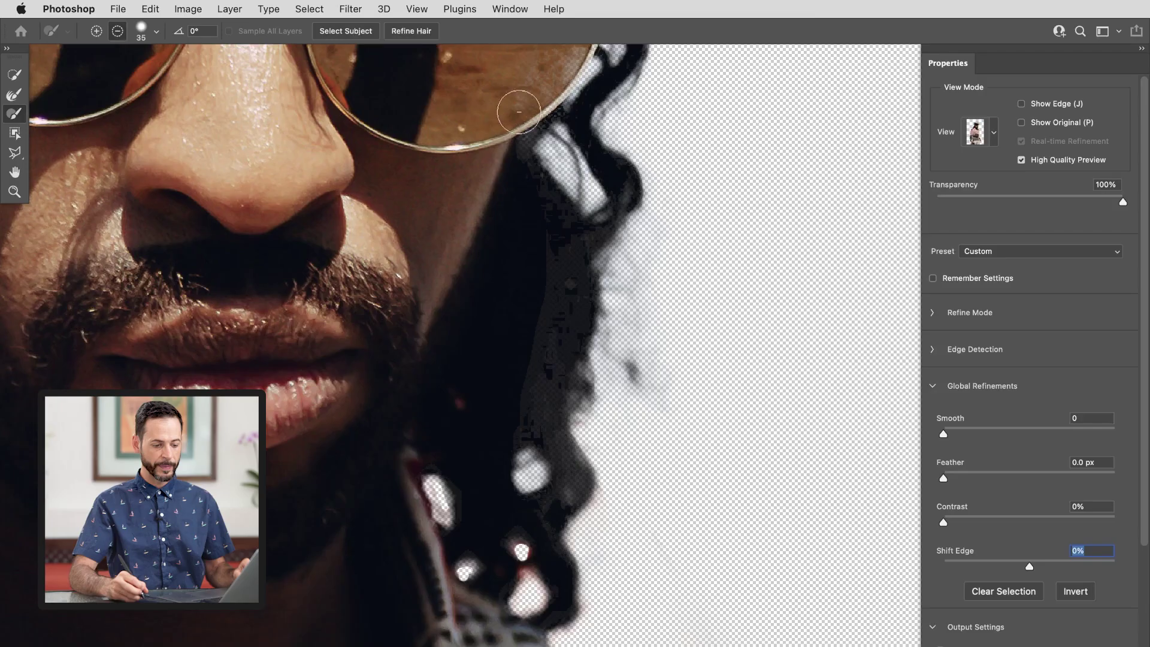
left_click(933, 388)
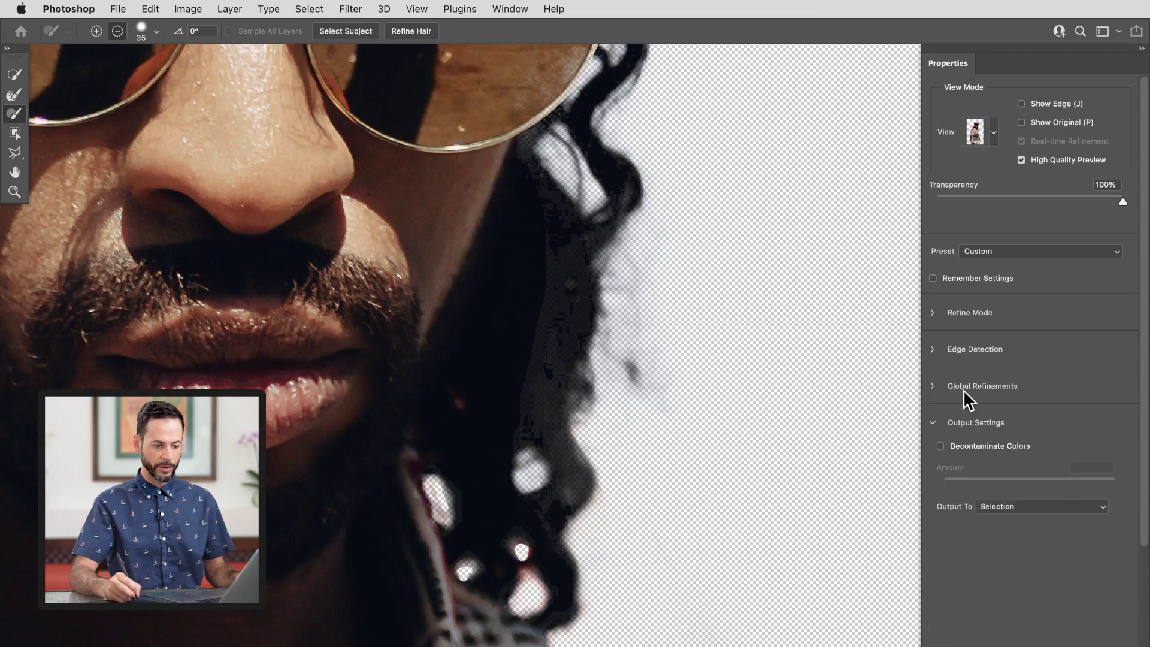
Step: Enable Decontaminate Colors to remove the color fringing around the curls and shirt shoulder
left_click(940, 446)
left_click_drag(706, 616, 665, 348)
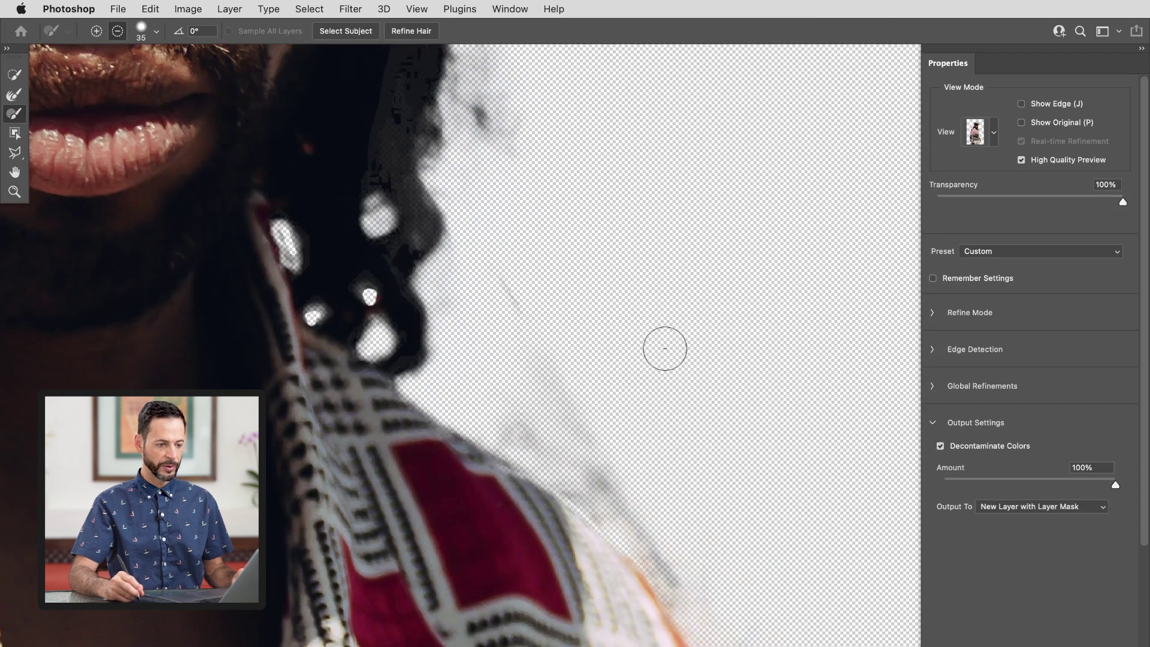
Step: Set the preview transparency to 0% to show the full original background behind the man
left_click(996, 134)
left_click(1004, 142)
left_click(1076, 196)
mouse_move(962, 188)
left_mouse_down()
mouse_move(936, 190)
mouse_move(947, 192)
left_mouse_up()
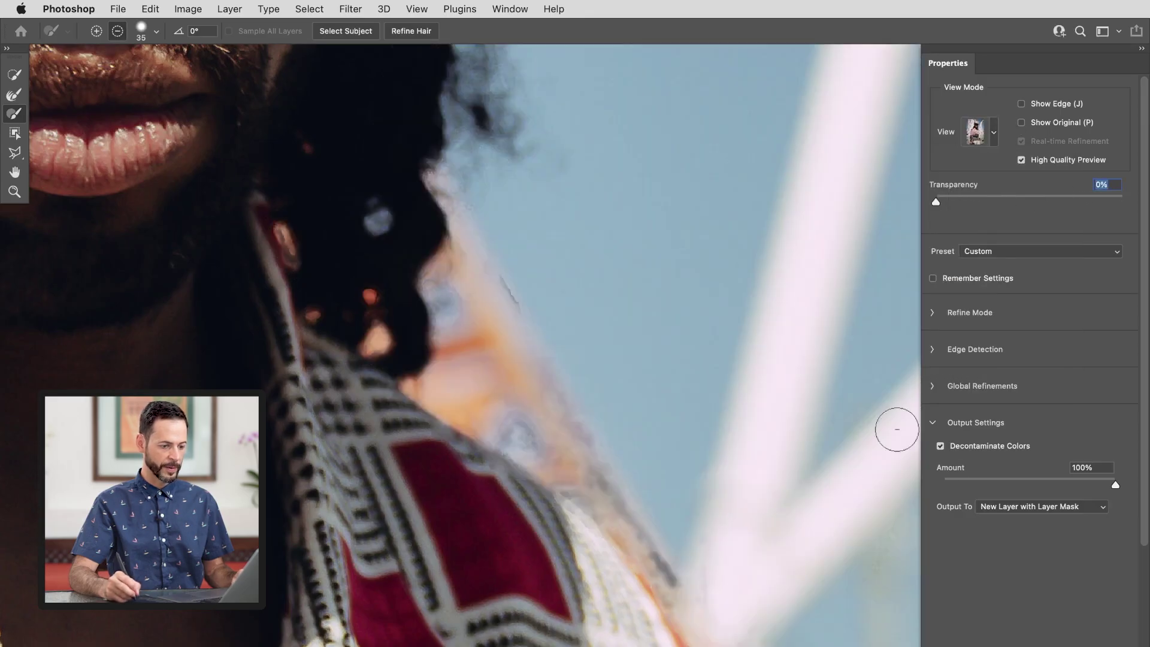
Step: Switch Decontaminate Colors off and on to compare its effect on the curls and shirt shoulder
left_click(940, 447)
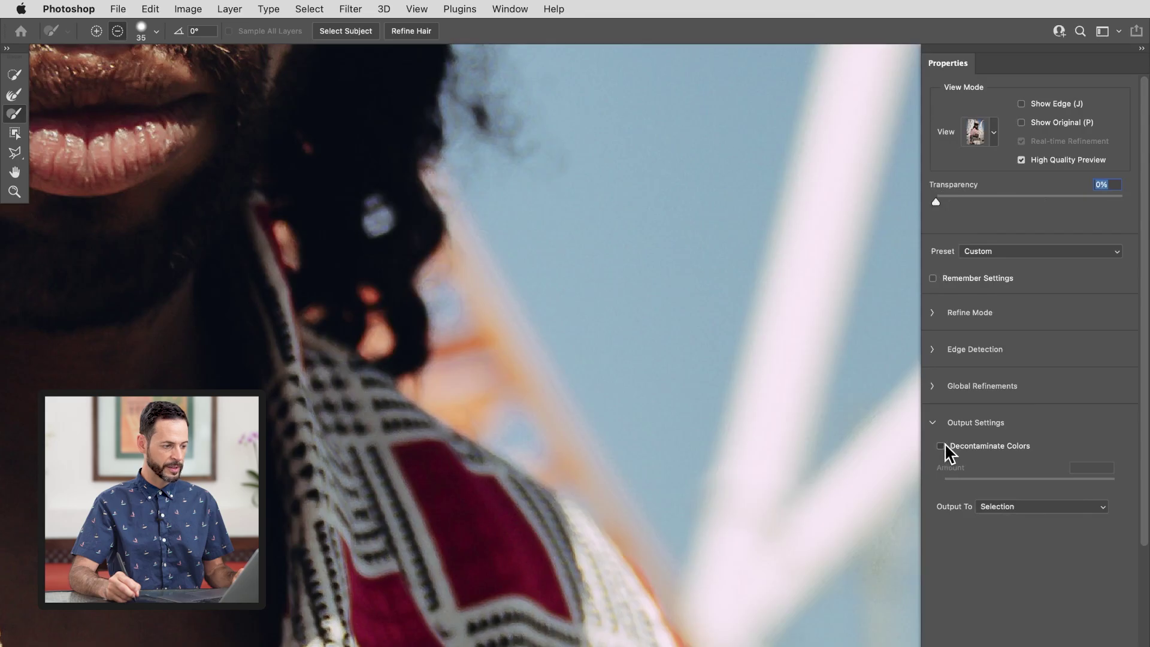
left_click(941, 445)
left_click(941, 445)
left_click(943, 444)
left_click(944, 444)
left_click(945, 444)
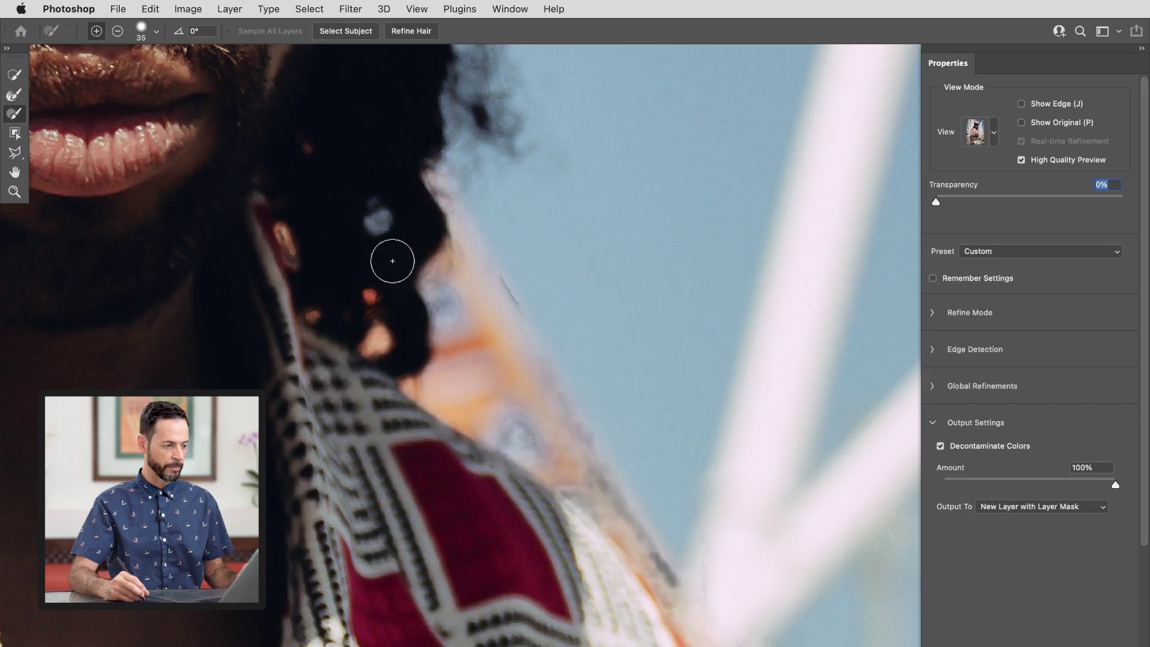
key("alt")
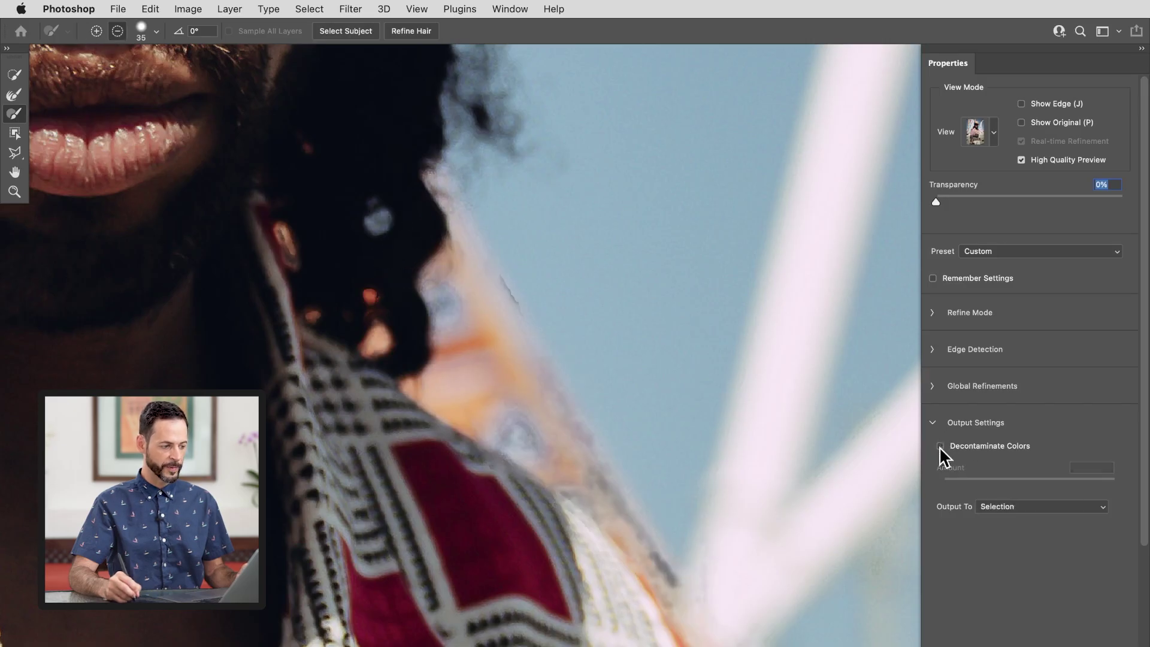
left_click(942, 447)
left_click(941, 446)
Step: Compare the hair beside the sunglasses and under the hat brim with Decontaminate Colors on and off
left_click_drag(576, 260, 665, 639)
left_click_drag(675, 468, 682, 603)
left_click(940, 445)
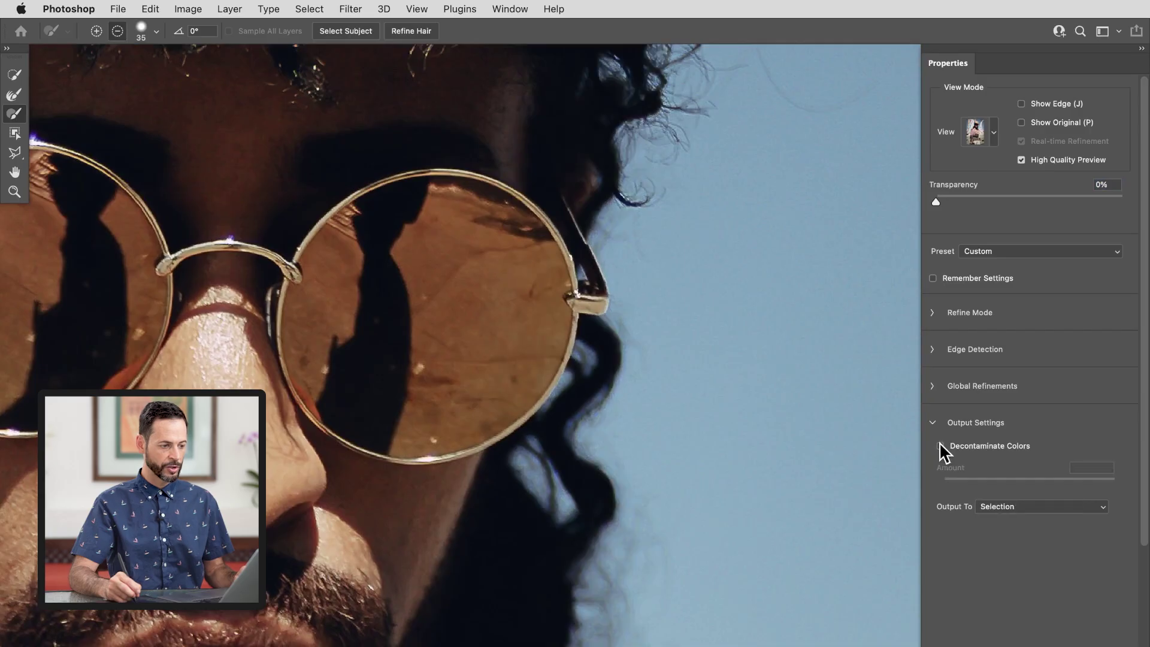
left_click(941, 446)
left_click_drag(620, 259, 593, 542)
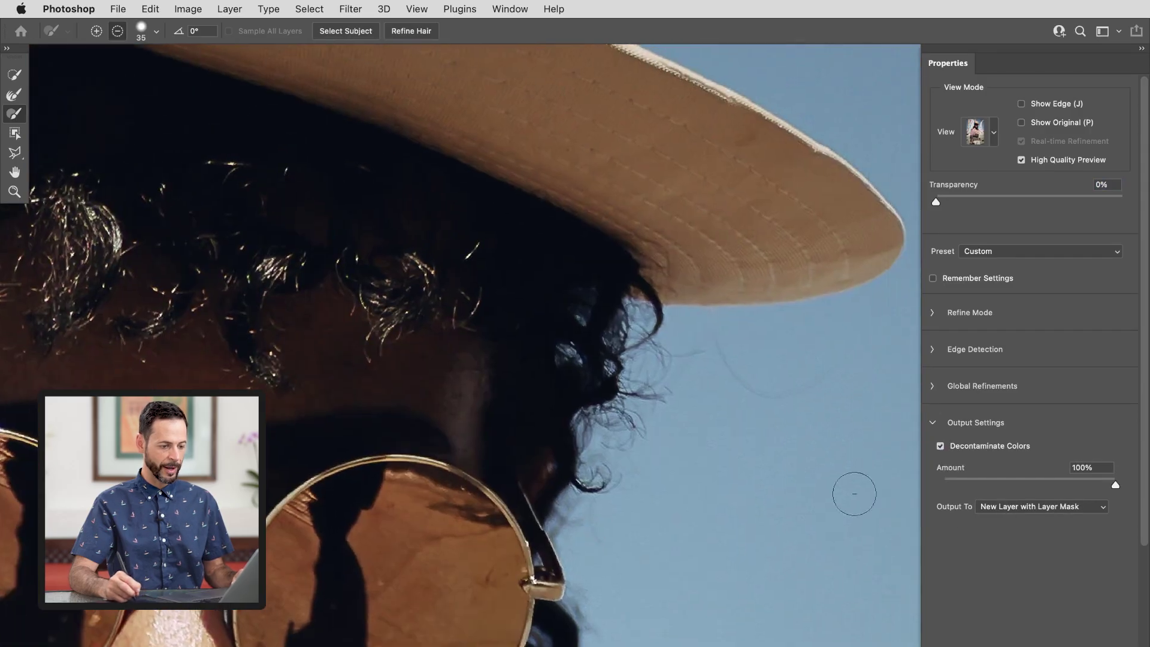
left_click(940, 446)
left_click(940, 446)
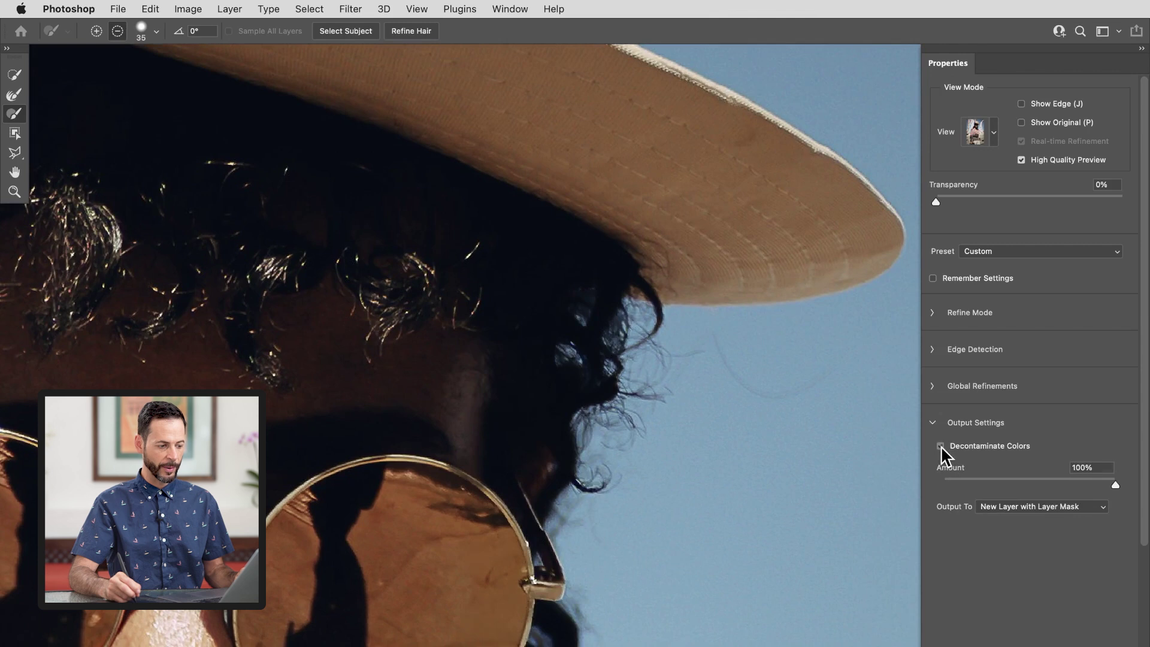
left_click(940, 446)
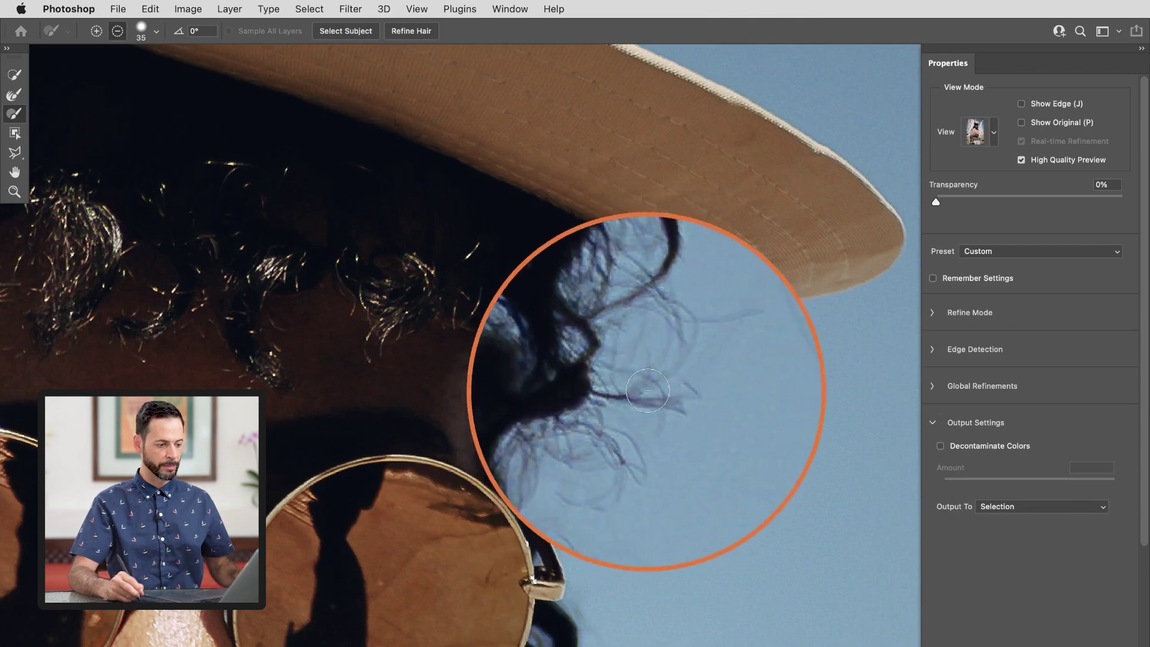
left_click(940, 447)
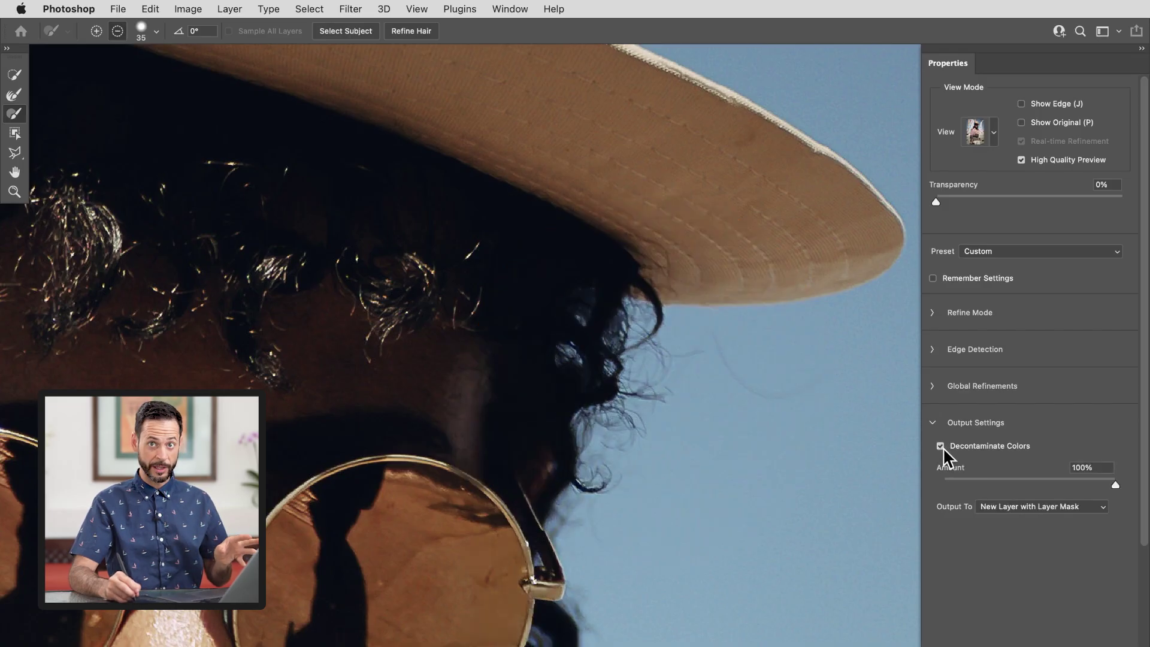
Step: Turn off Decontaminate Colors and output the refined selection as a Layer Mask
left_click(941, 446)
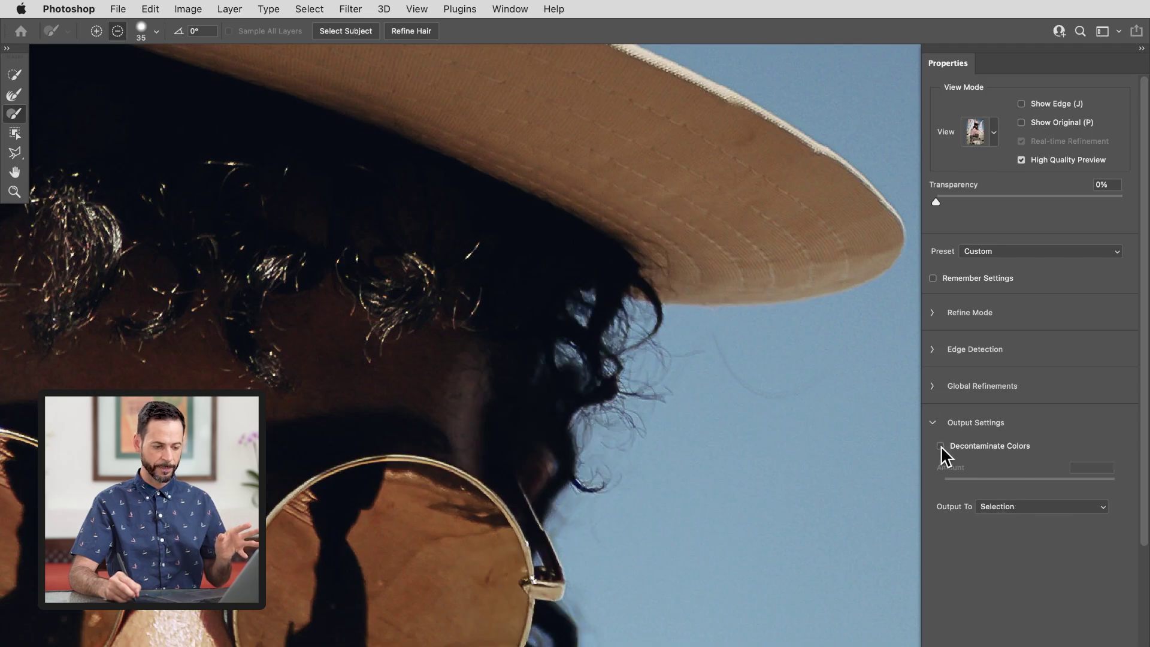
left_click(989, 513)
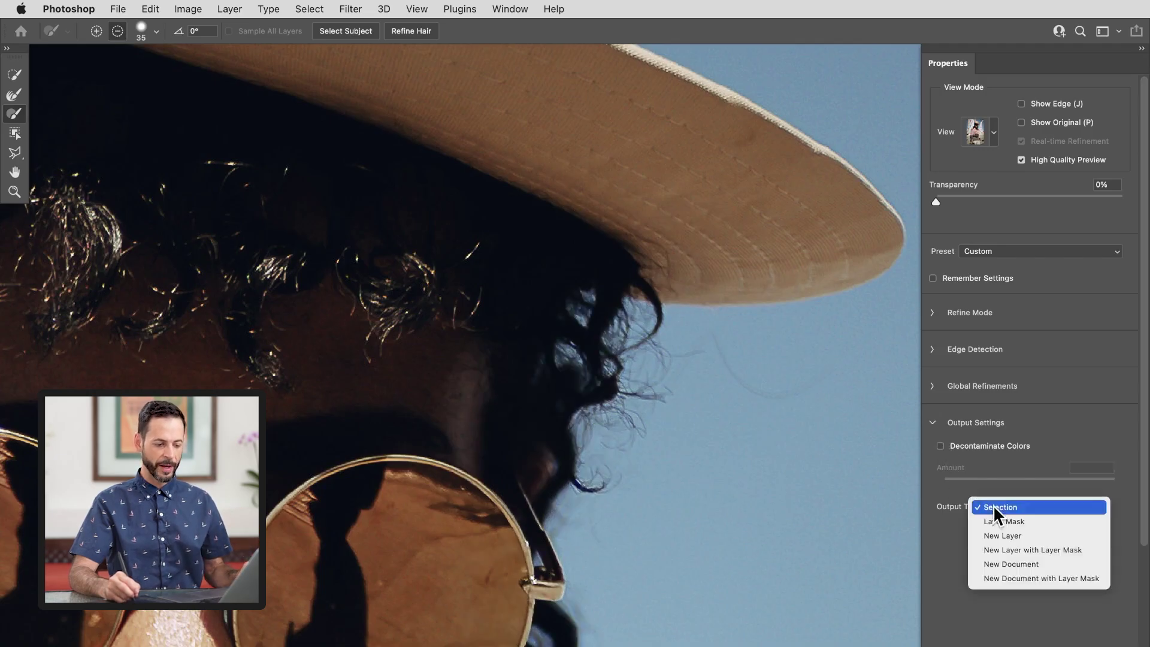
left_click(1021, 521)
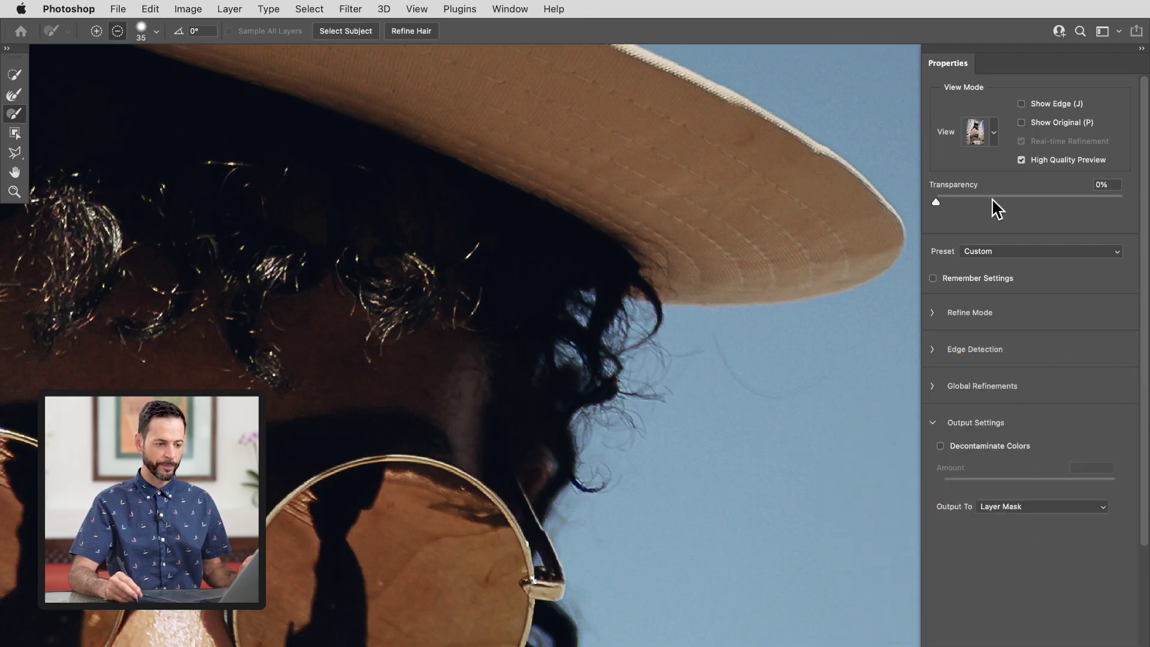
left_click(1022, 201)
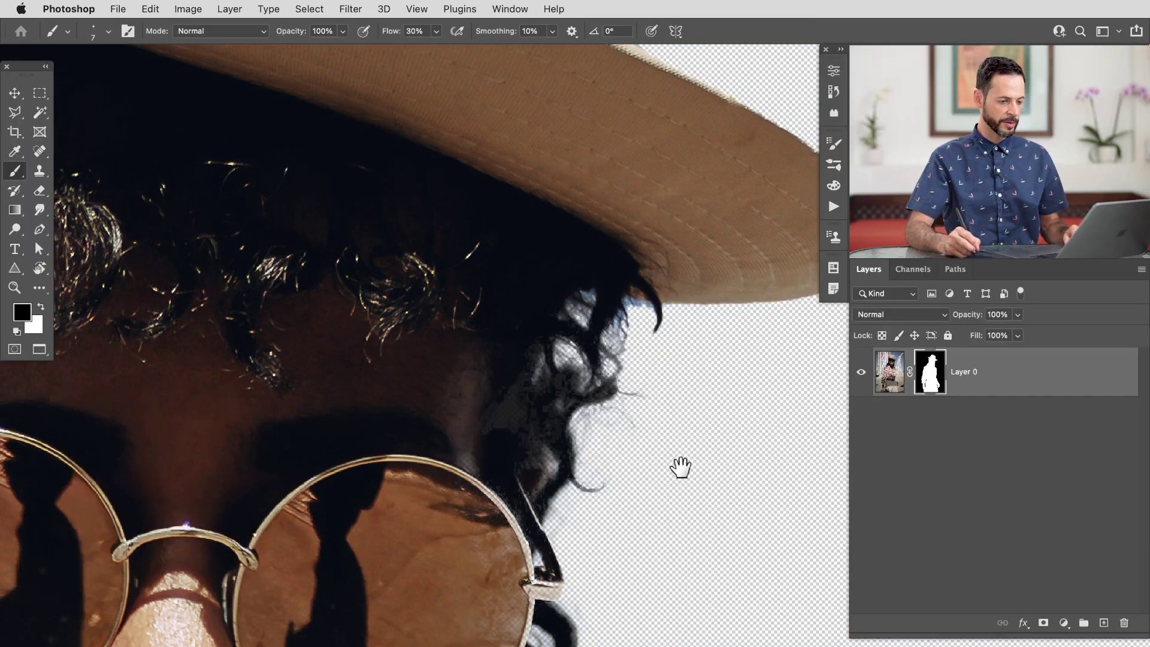
Step: Add a white Solid Color fill layer and place it beneath the masked Layer 0
left_click_drag(680, 465, 611, 490)
left_click_drag(612, 566, 642, 381)
left_click_drag(662, 442, 634, 447)
left_click_drag(679, 620, 591, 253)
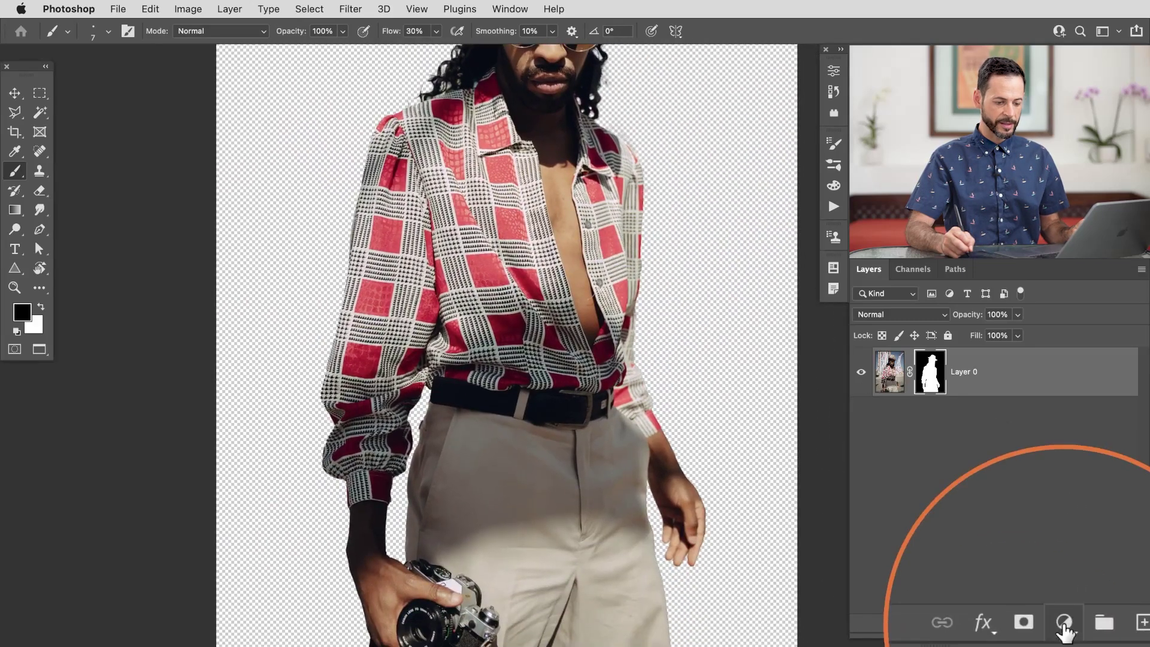
left_click(1065, 623)
left_click(1072, 633)
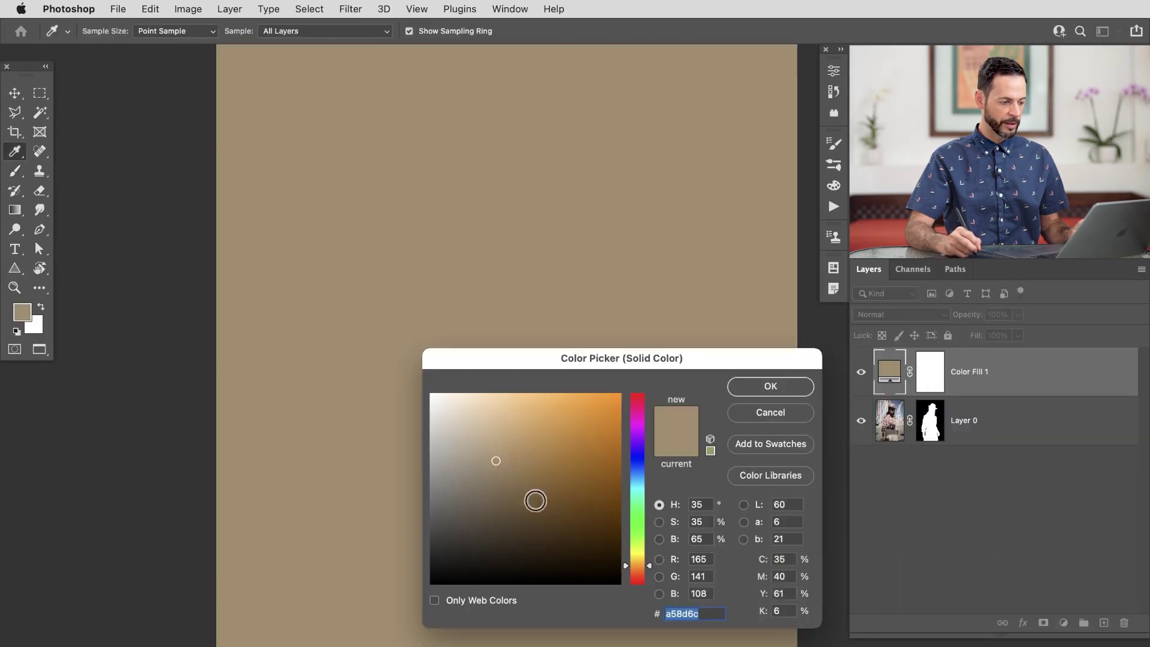
left_click_drag(518, 493, 430, 392)
left_click(802, 385)
left_click_drag(982, 373, 1041, 467)
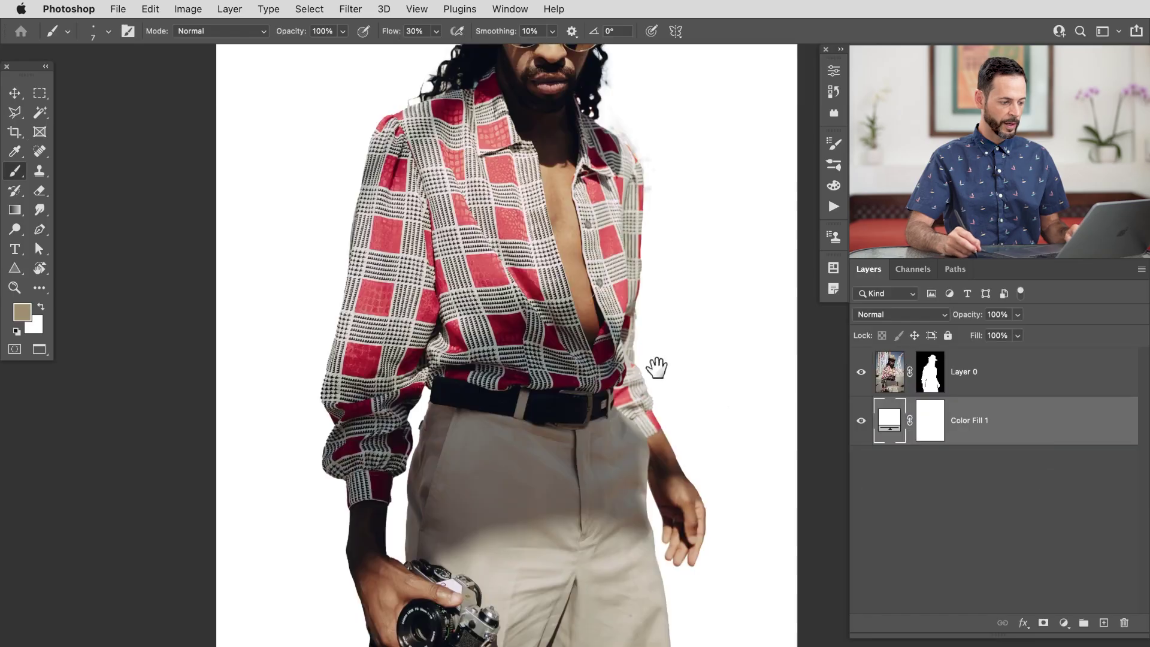
Step: Reopen Layer 0's mask in Select and Mask at the shirt shoulder and set the view transparency to 100%
left_click_drag(604, 387, 596, 596)
left_click_drag(554, 264, 649, 401)
left_click_drag(676, 509, 530, 323)
left_click_drag(611, 475, 683, 470)
left_click_drag(662, 484, 620, 380)
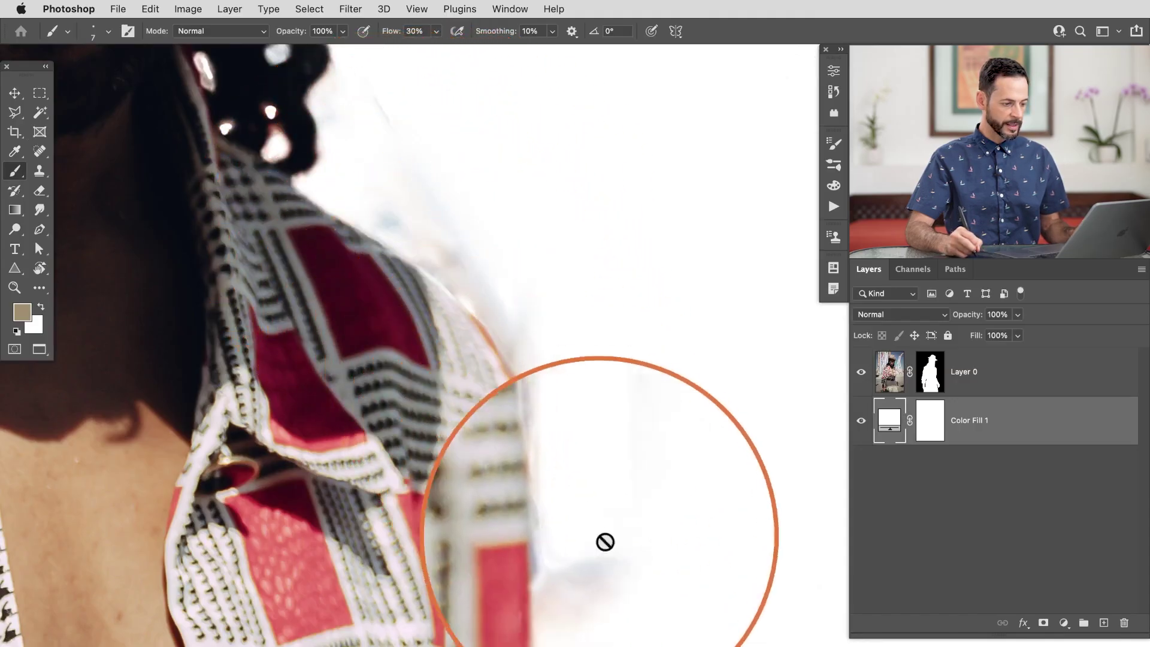
mouse_move(463, 367)
left_mouse_down()
mouse_move(456, 442)
mouse_move(491, 455)
left_mouse_up()
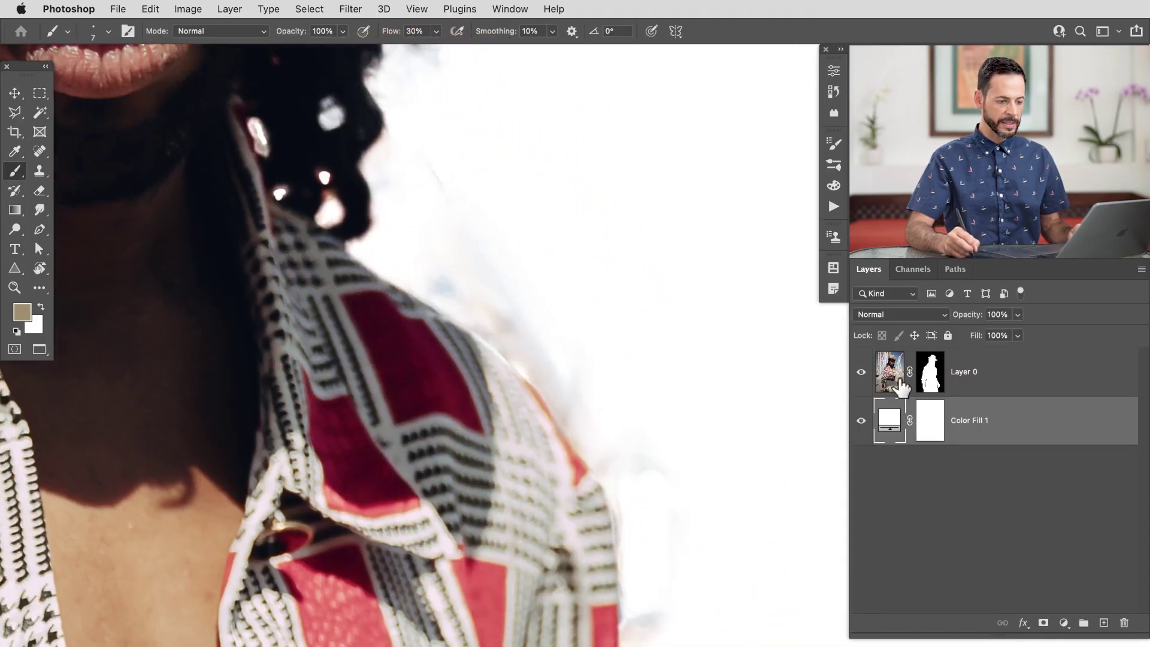
left_click(930, 373)
key("d")
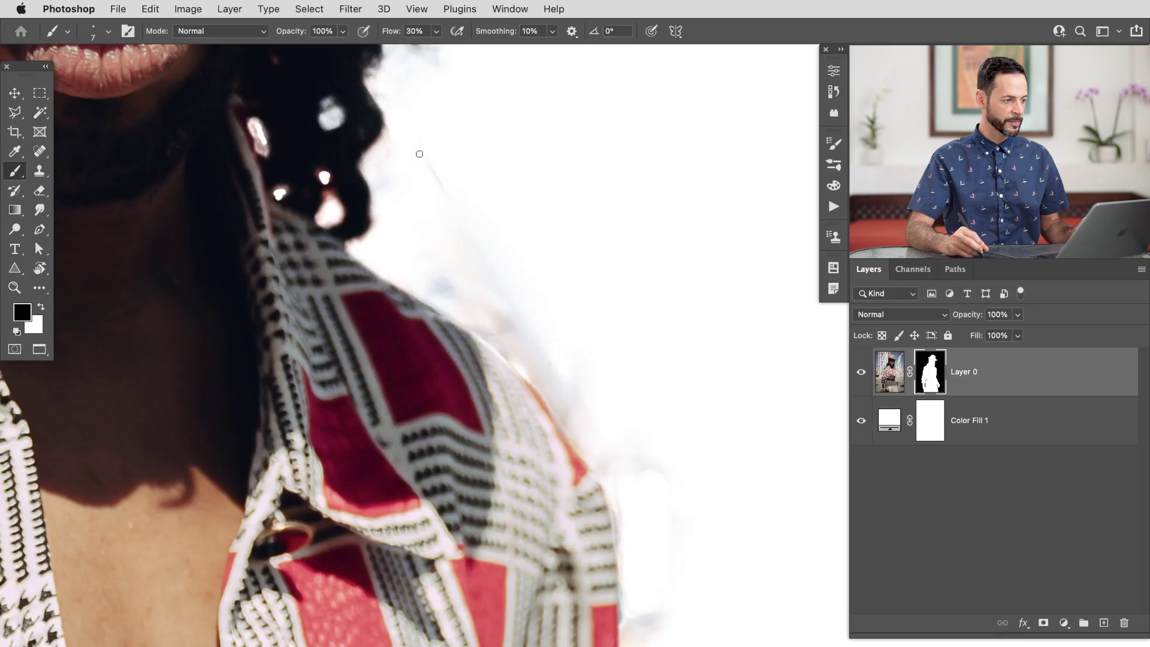
left_click(309, 9)
left_click(347, 215)
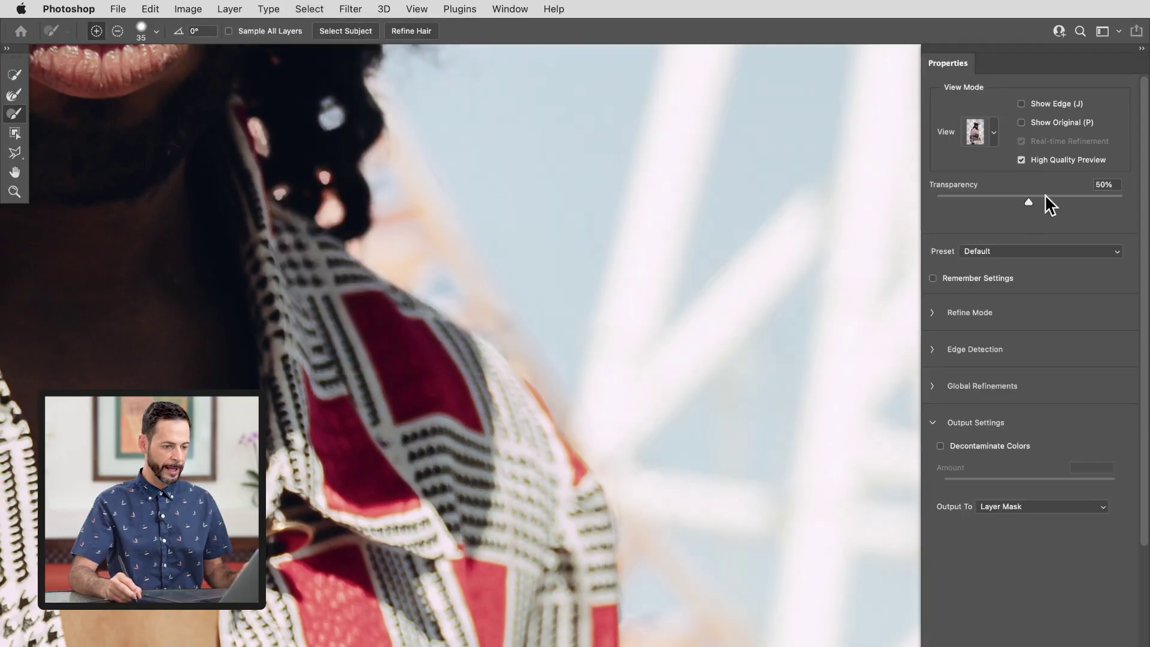
left_click_drag(1021, 202, 1140, 204)
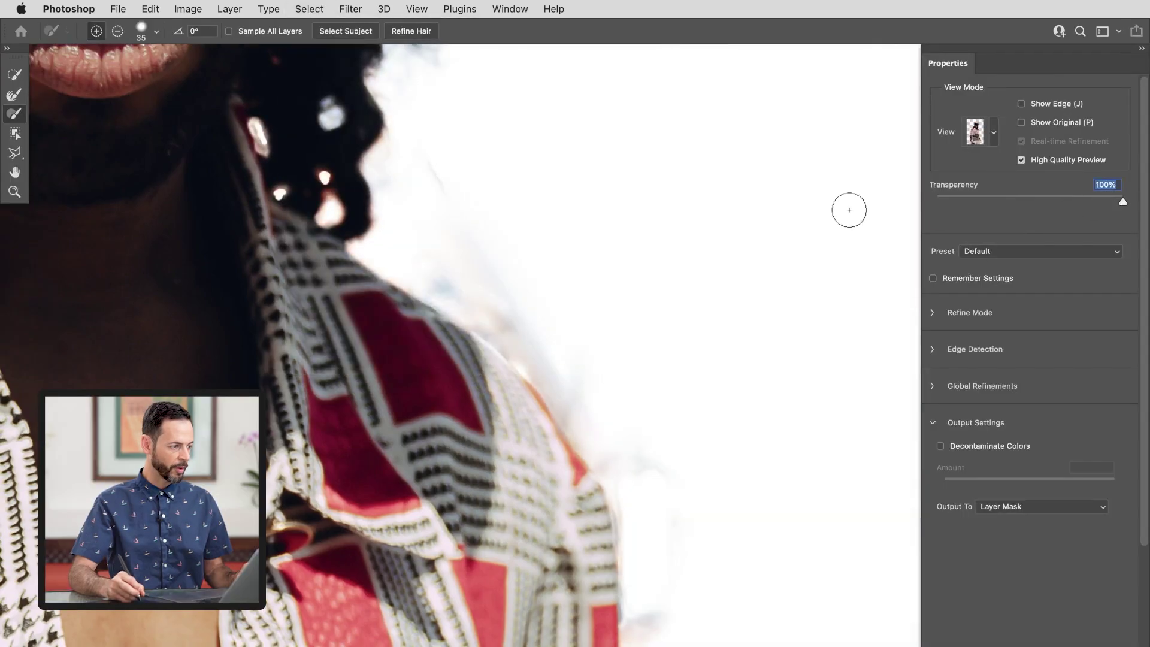
Step: Paint away the leftover background haze along the shirt shoulder and sleeve with the Brush tool in subtract mode
left_click(14, 113)
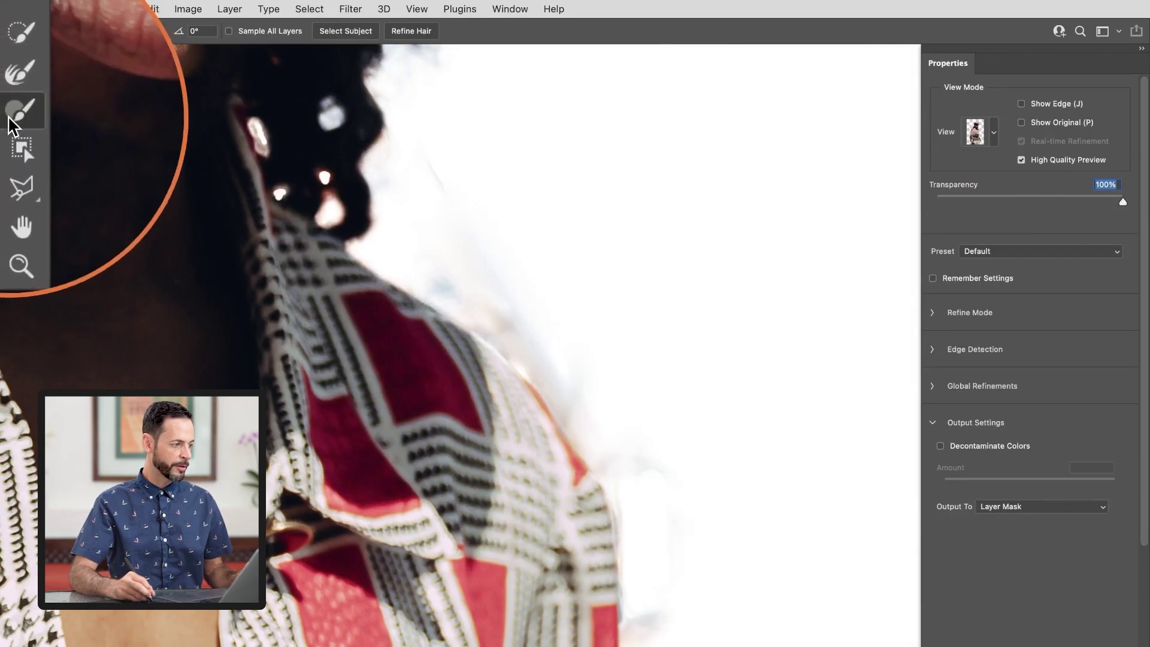
key("alt")
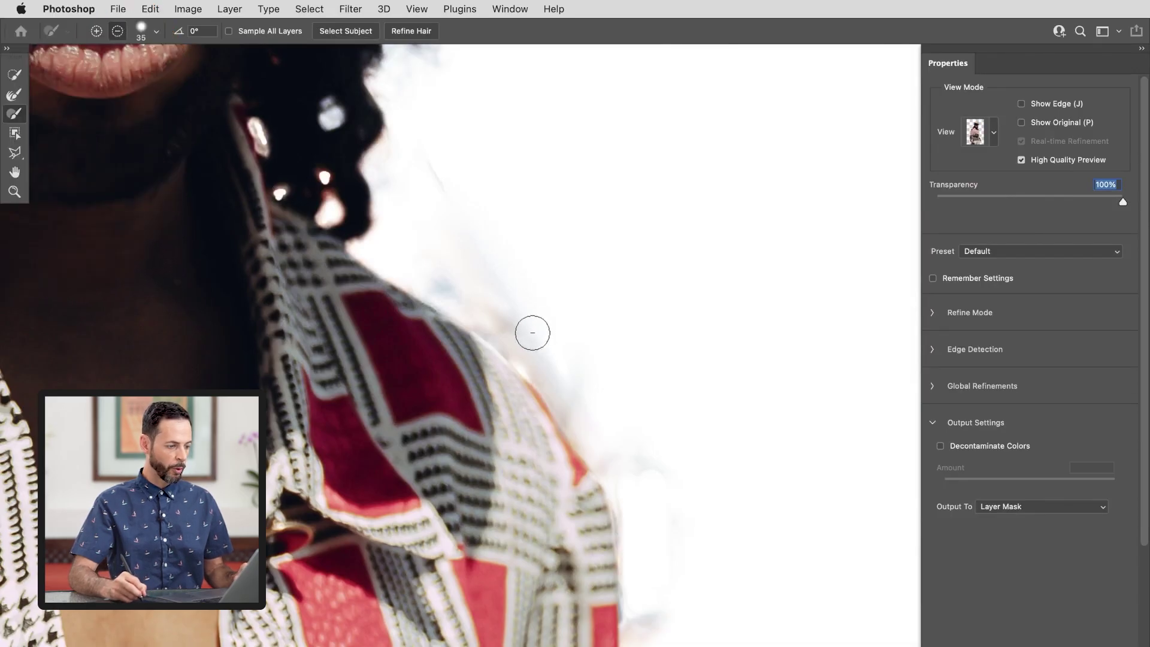
mouse_move(527, 345)
left_mouse_down()
mouse_move(541, 366)
mouse_move(485, 321)
left_mouse_up()
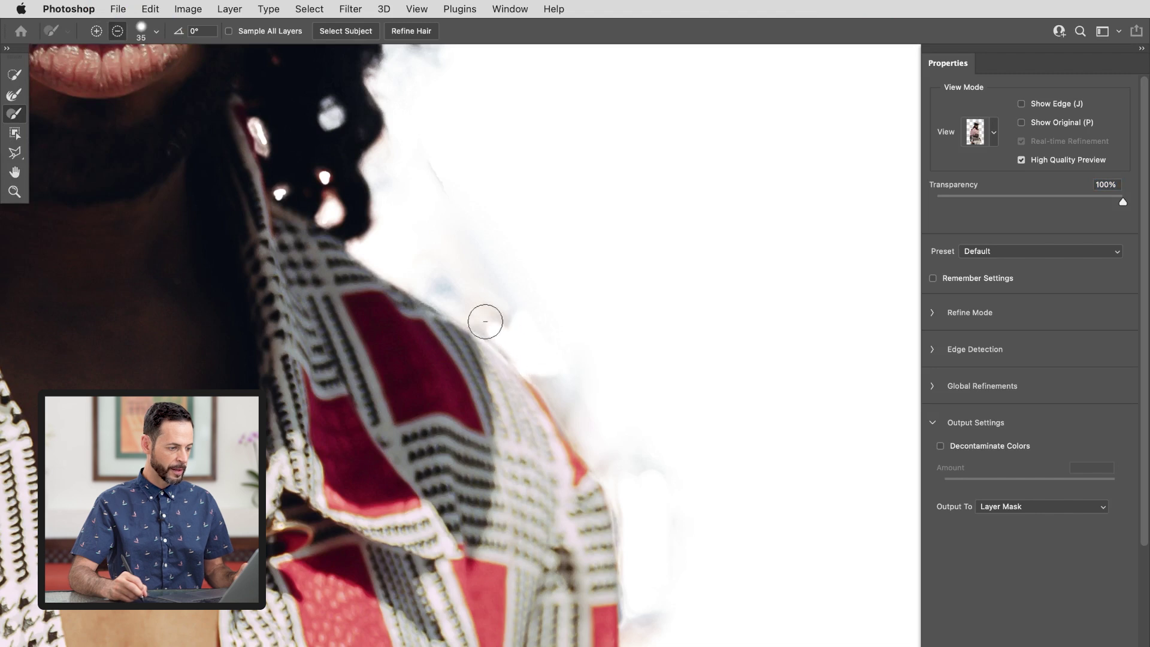
mouse_move(447, 302)
left_mouse_down()
mouse_move(411, 272)
mouse_move(500, 318)
mouse_move(448, 204)
left_mouse_up()
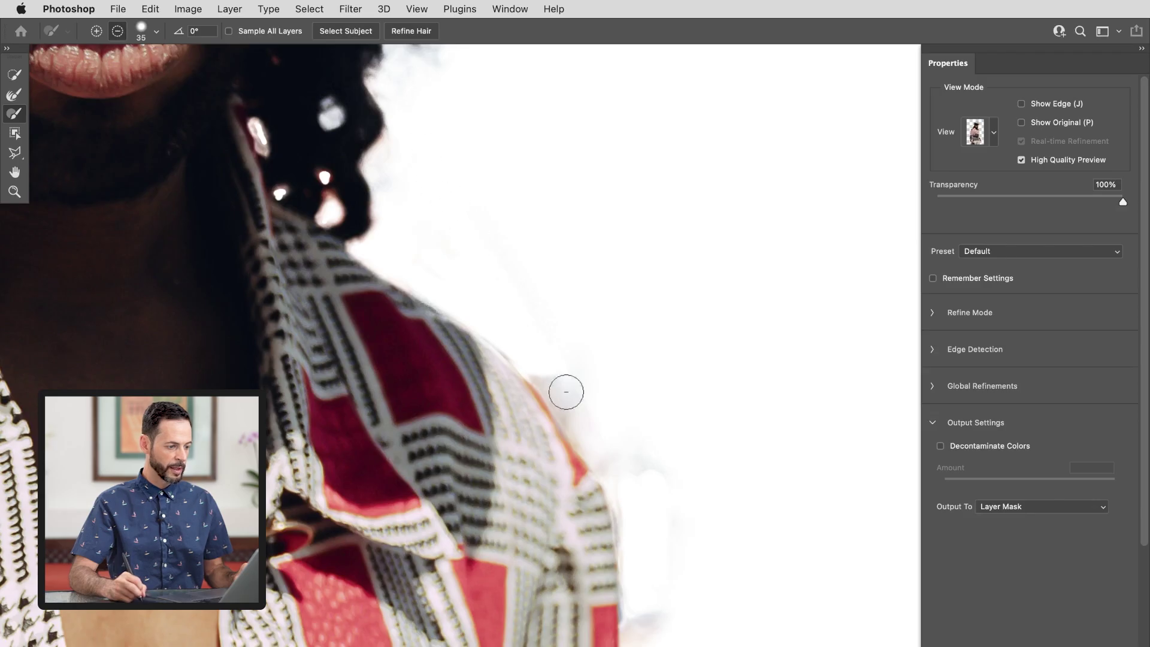
left_click_drag(531, 354, 543, 374)
left_click_drag(579, 423, 578, 431)
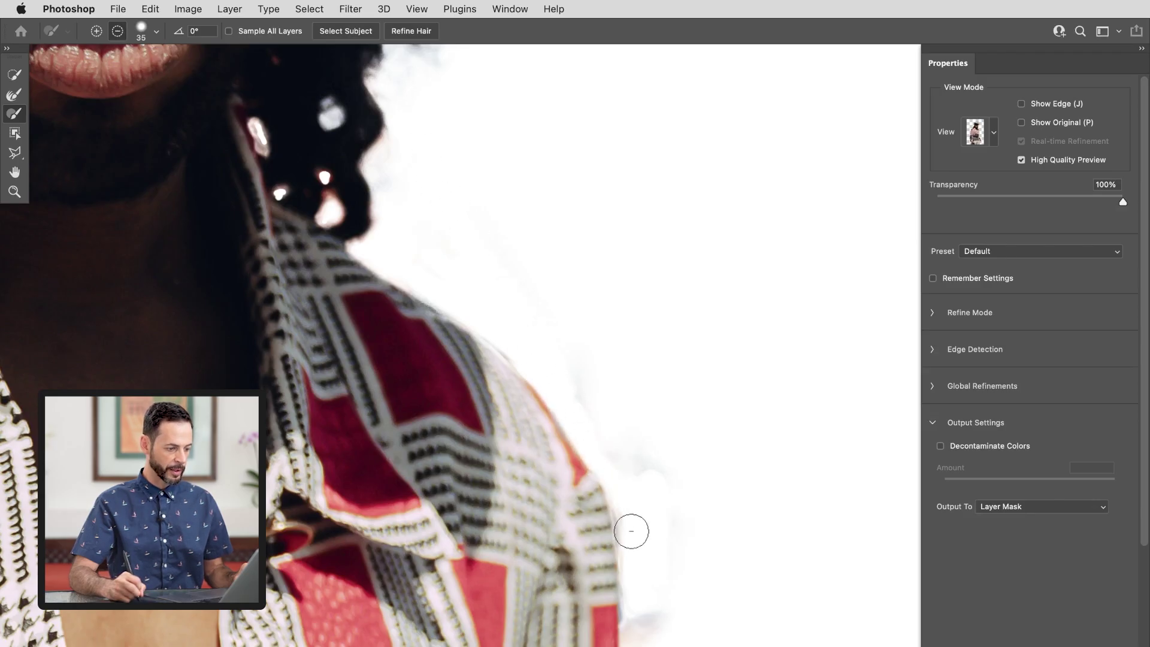
left_click_drag(629, 545, 635, 565)
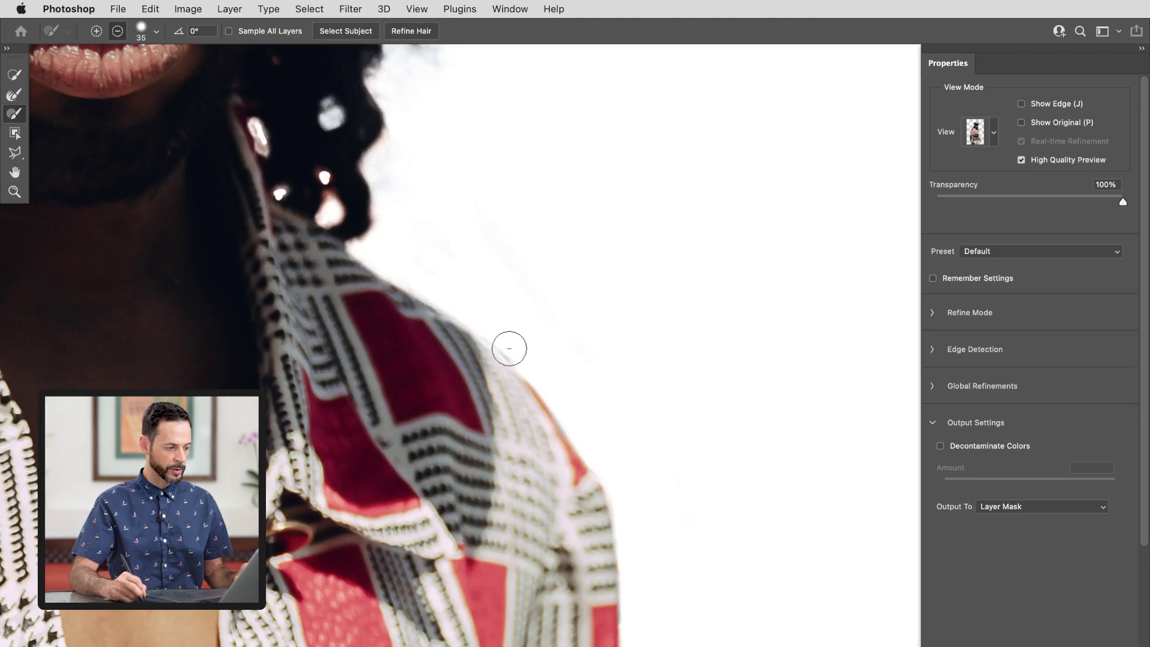
Step: Refine the small gaps in the curls beside the shirt collar with the Refine Edge Brush at size 25
mouse_move(223, 358)
left_mouse_down()
mouse_move(450, 488)
mouse_move(484, 559)
left_mouse_up()
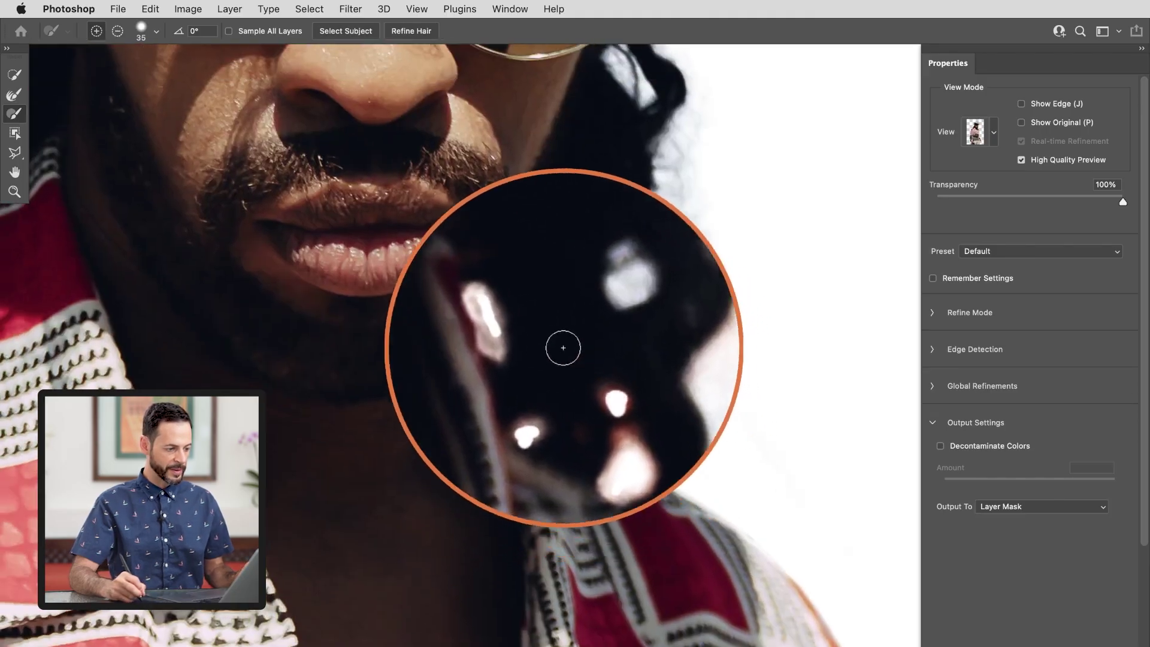
left_click(14, 95)
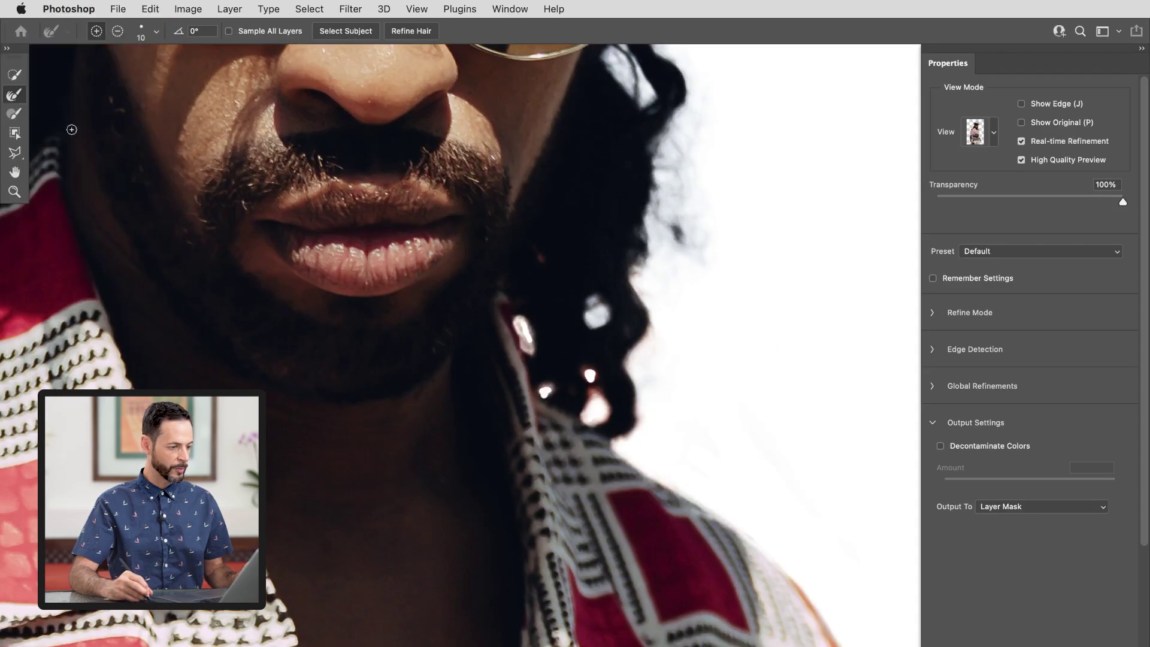
key("bracketright")
key("bracketright")
key("bracketright")
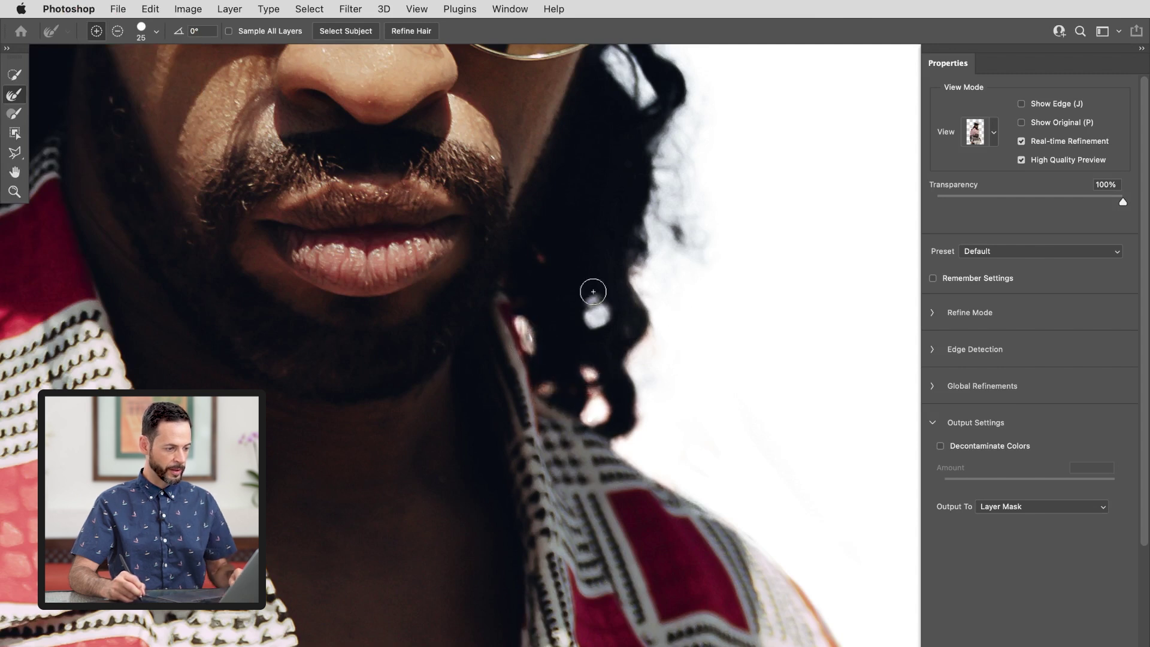
Step: Remove the stray background patch beside the curls below the ear with the Quick Selection tool in subtract mode
left_click_drag(572, 198, 574, 504)
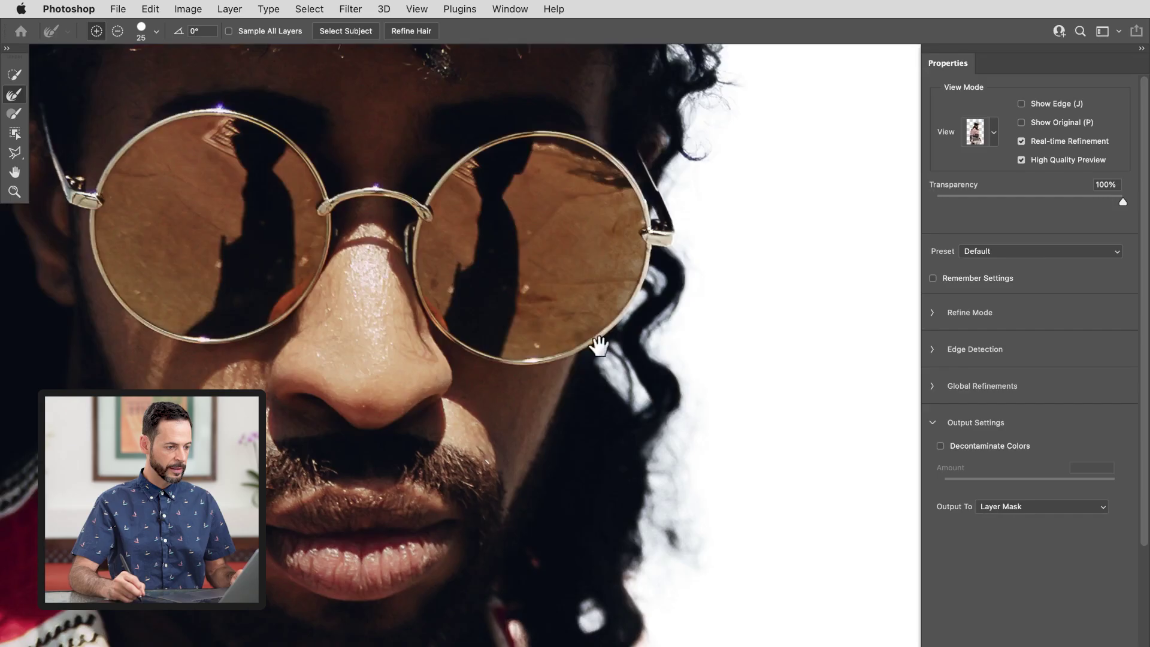
left_click_drag(595, 264, 583, 509)
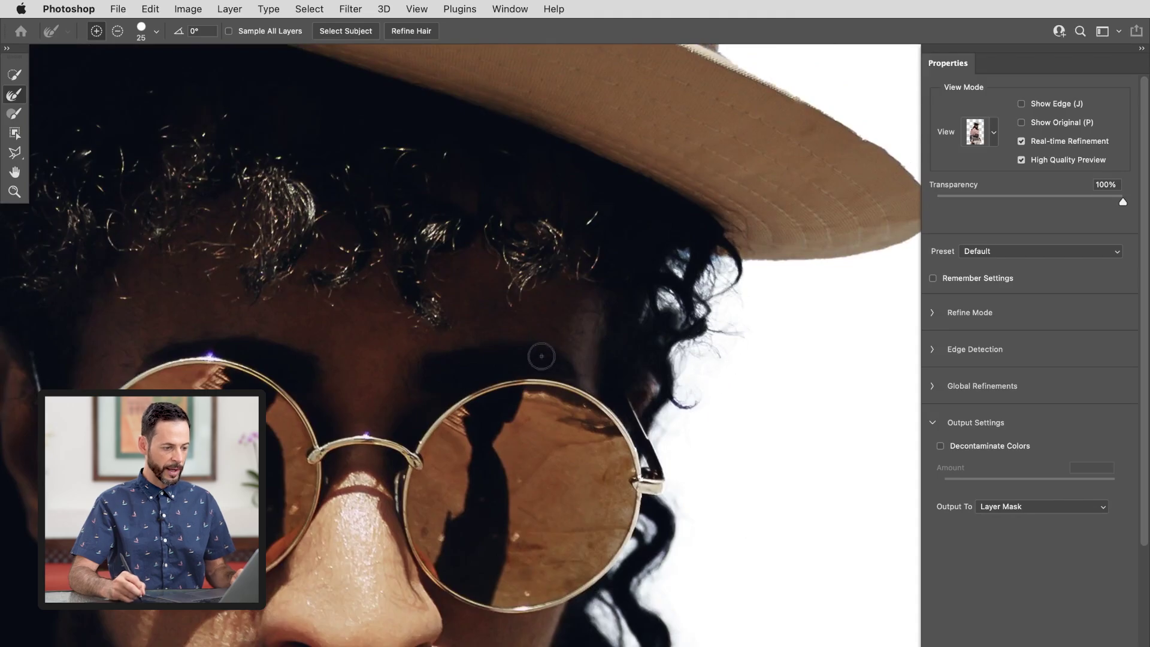
left_click_drag(312, 358, 659, 417)
left_click_drag(465, 308, 469, 379)
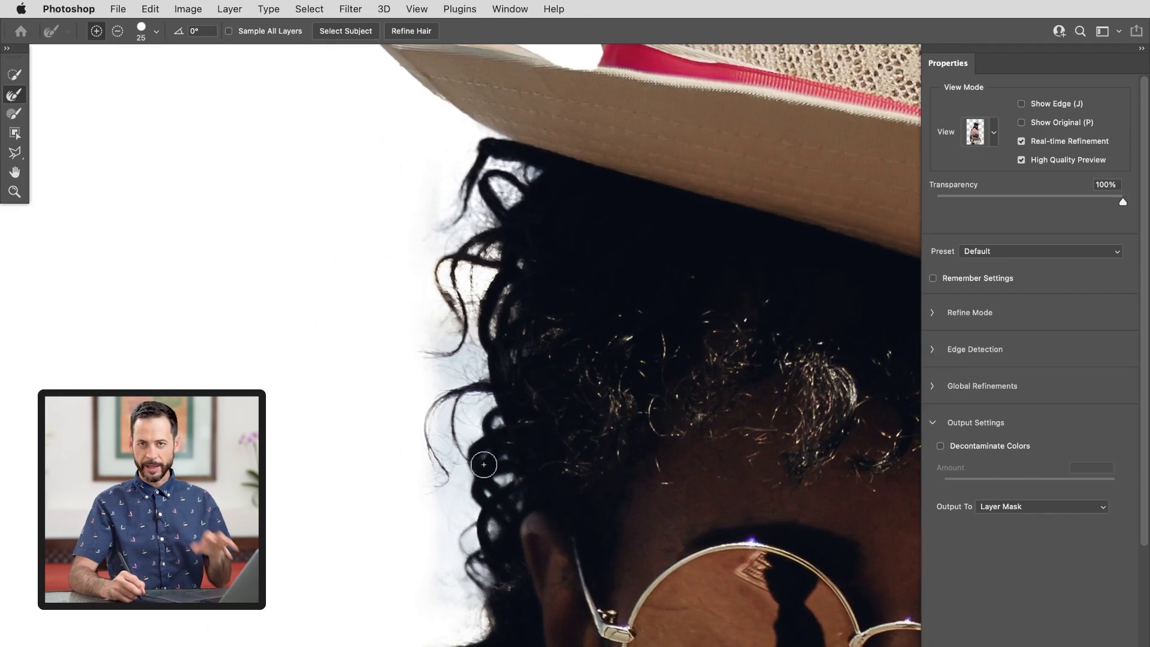
left_click_drag(403, 515, 421, 406)
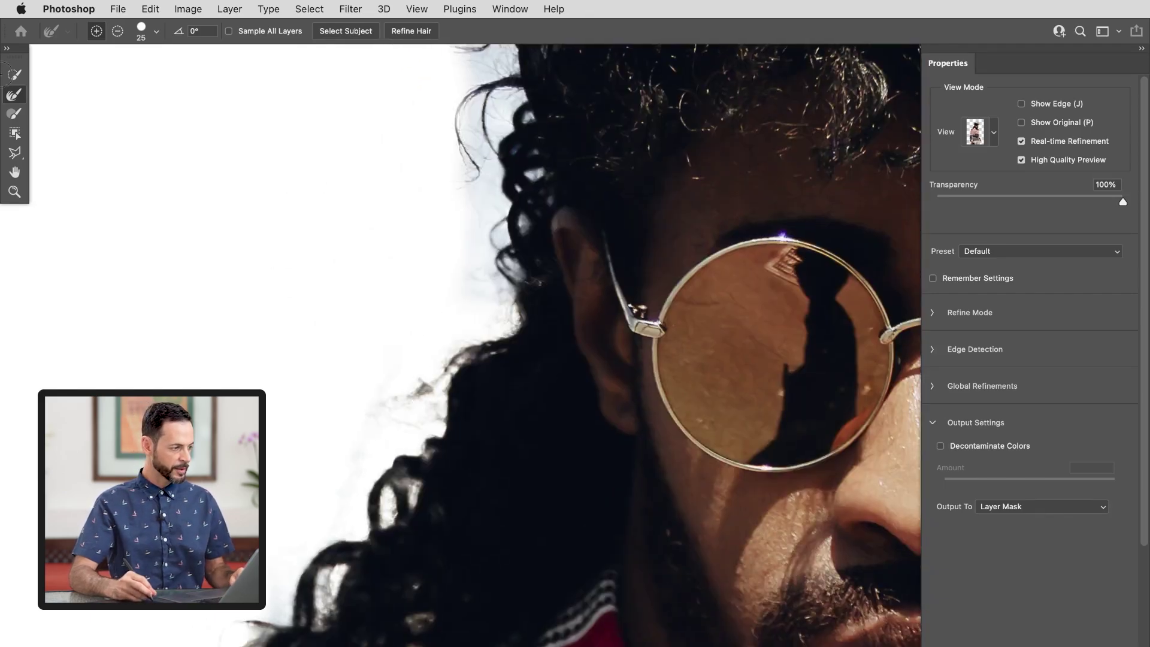
left_click(14, 75)
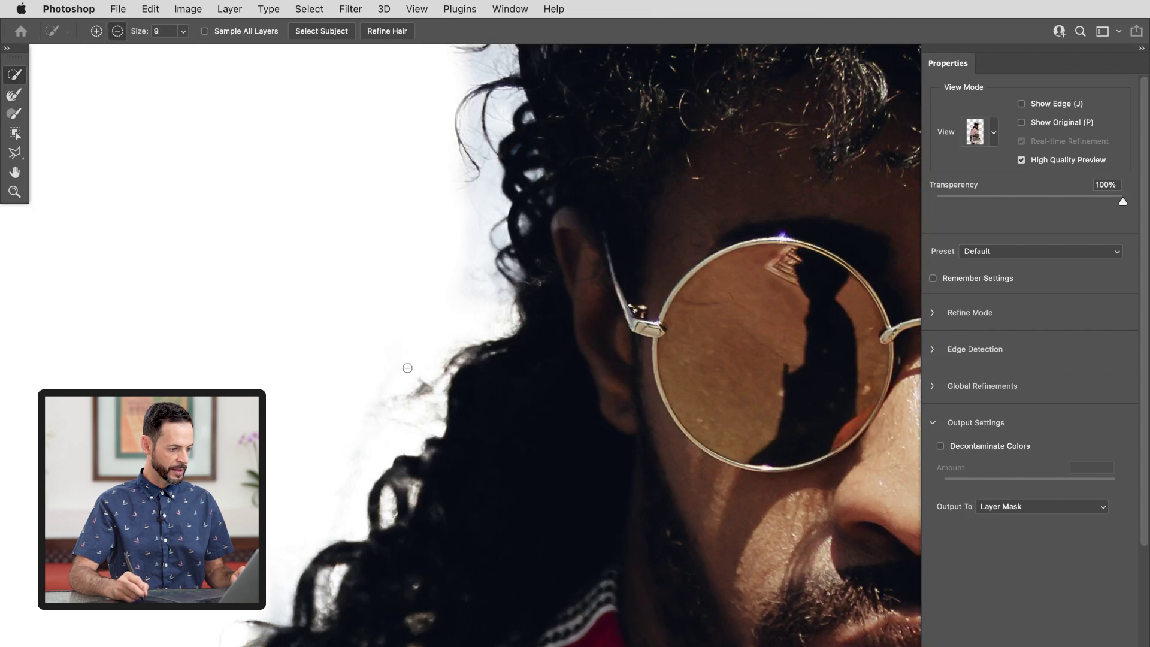
left_click_drag(392, 411, 373, 430)
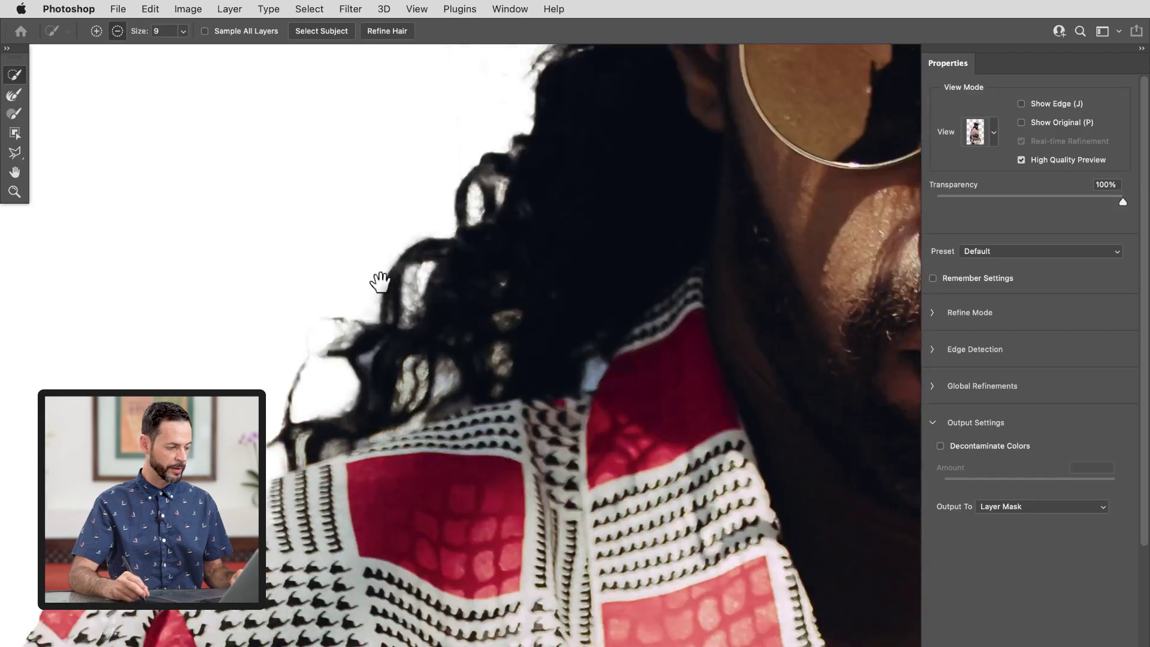
Step: Enable Decontaminate Colors at 100% and compare the curls beside the face with and without it
left_click_drag(379, 277, 426, 282)
scroll(482, 427, "up", 3)
mouse_move(482, 426)
left_mouse_down()
mouse_move(403, 482)
mouse_move(403, 508)
mouse_move(750, 571)
mouse_move(580, 529)
left_mouse_up()
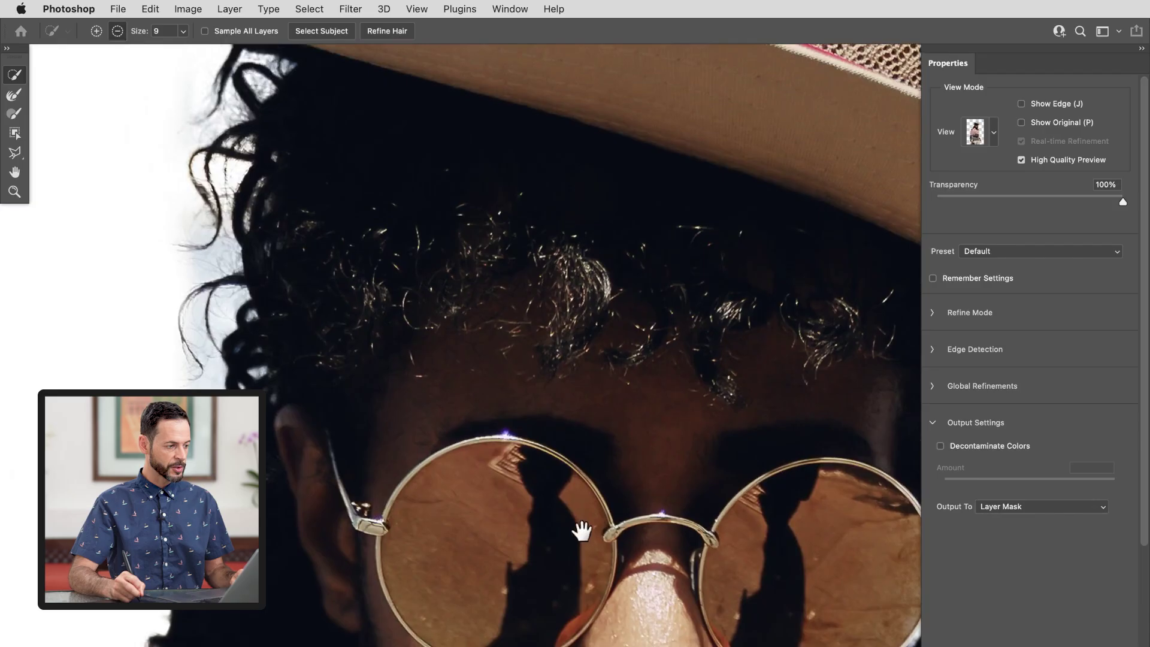
left_click(940, 446)
mouse_move(684, 436)
left_mouse_down()
mouse_move(671, 443)
mouse_move(229, 385)
mouse_move(257, 293)
left_mouse_up()
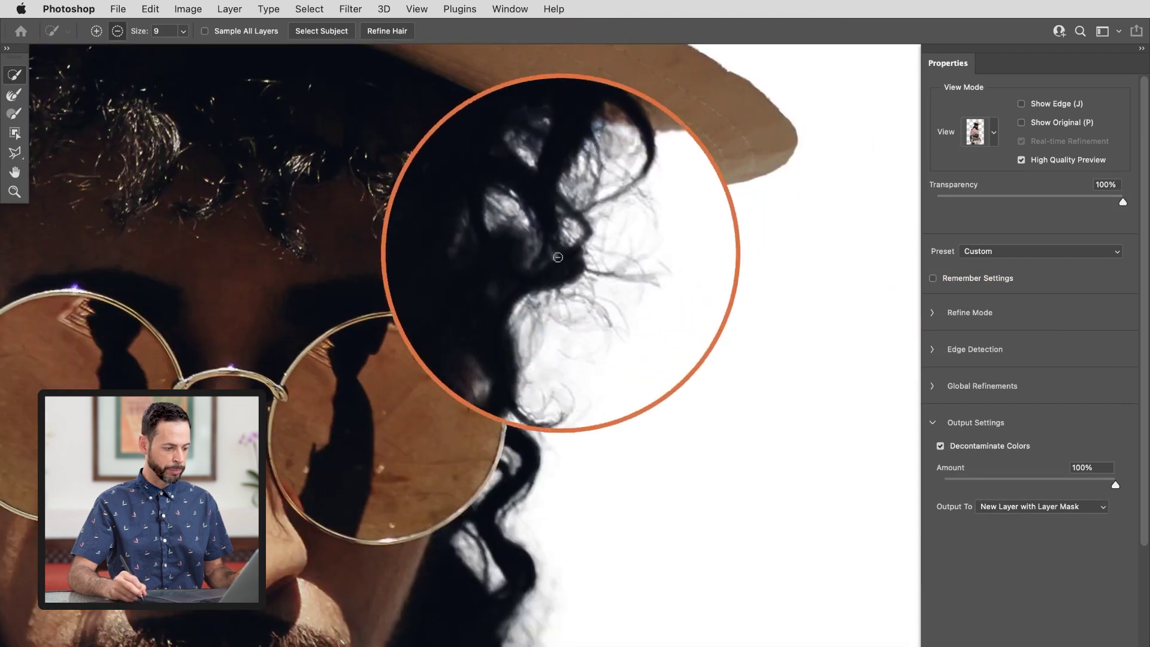
left_click_drag(469, 509, 442, 275)
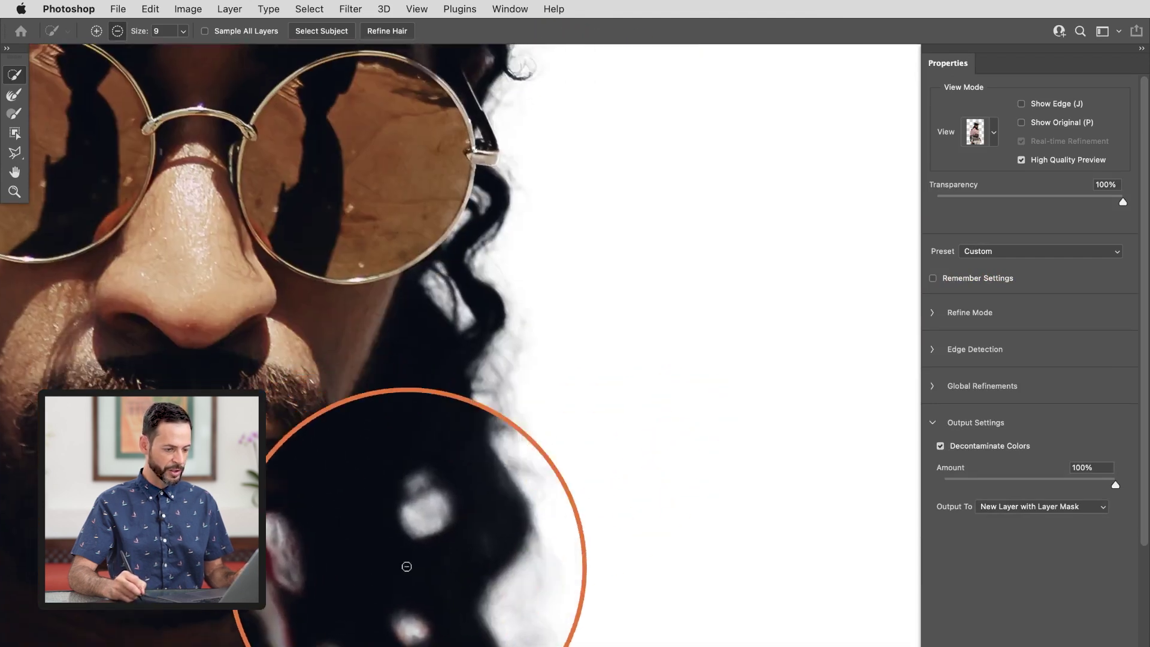
left_click(941, 447)
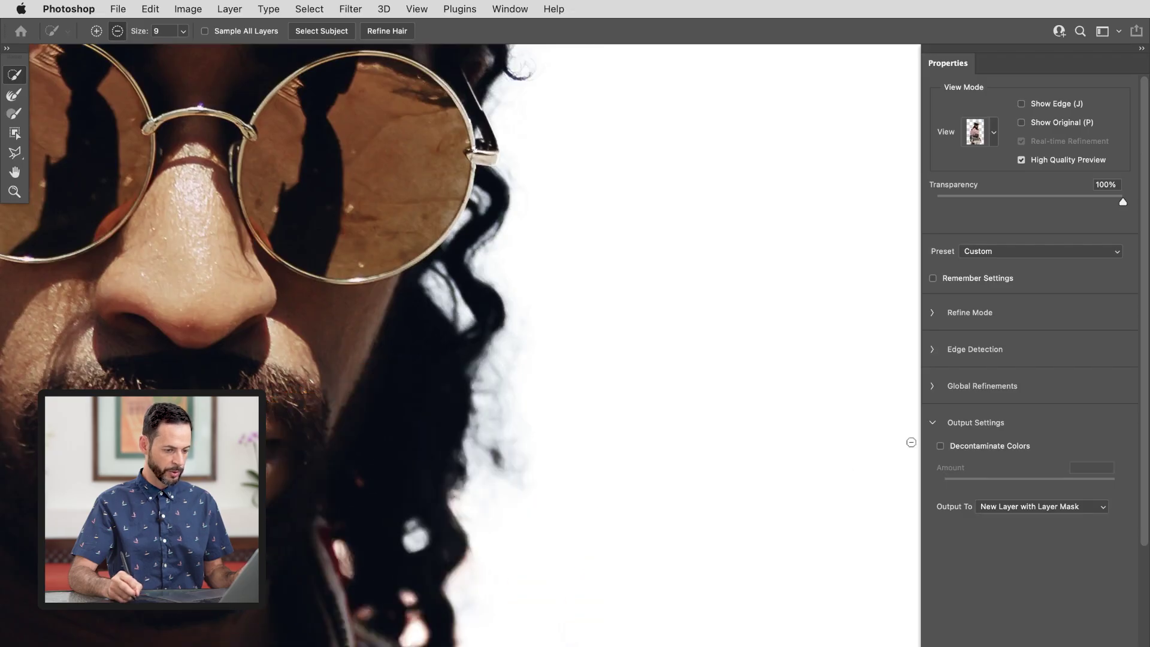
left_click(940, 446)
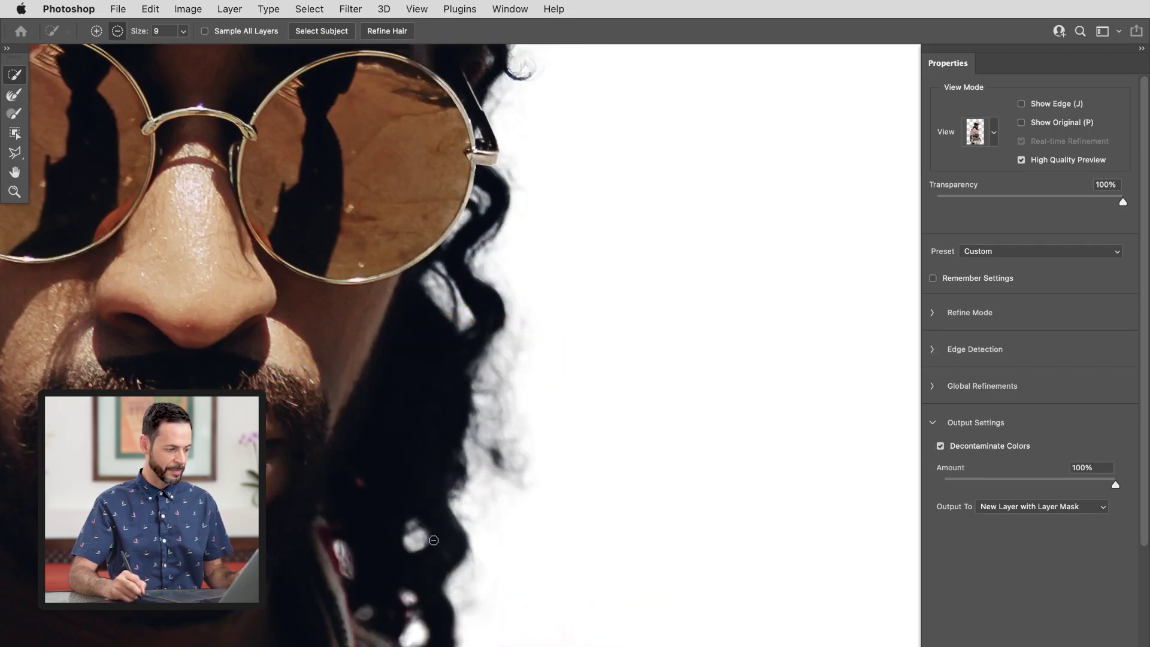
Step: Inspect the curls below the hat brim and output the refinement as New Layer with Layer Mask
left_click(17, 96)
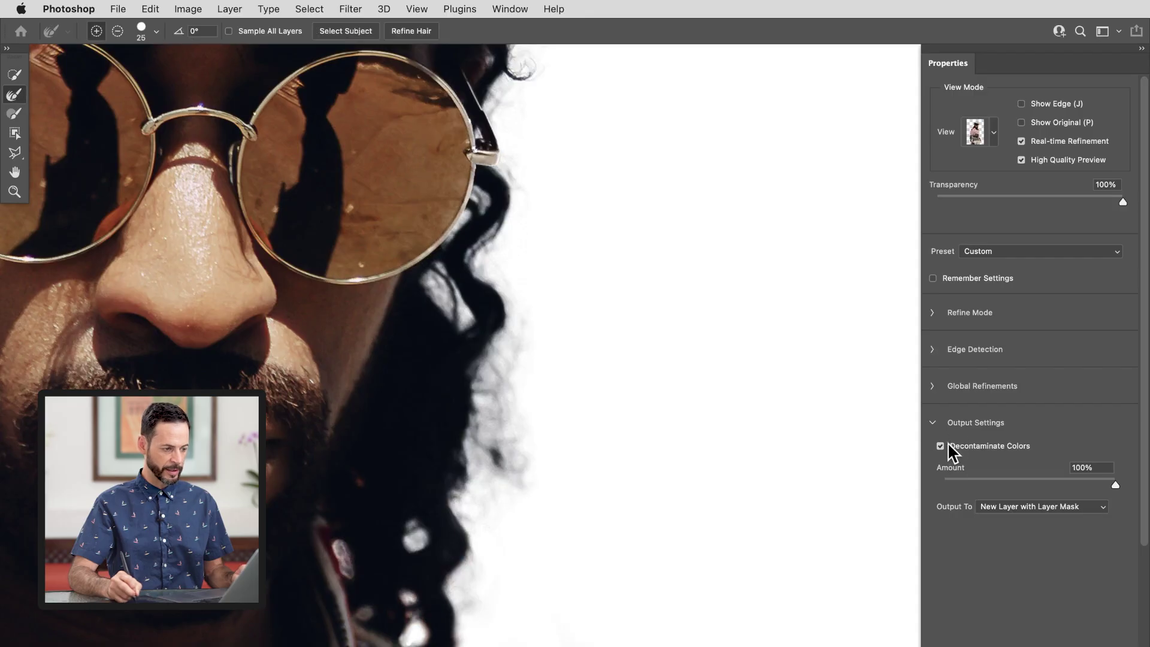
left_click_drag(506, 250, 555, 480)
left_click_drag(347, 421, 667, 529)
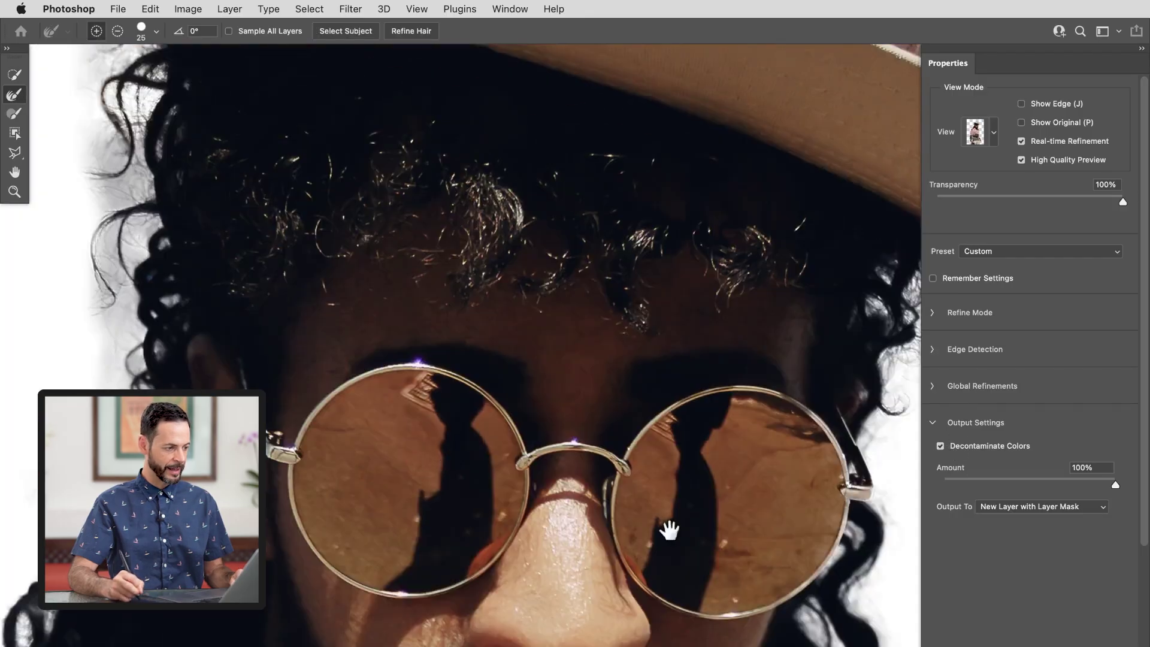
left_click_drag(276, 431, 510, 484)
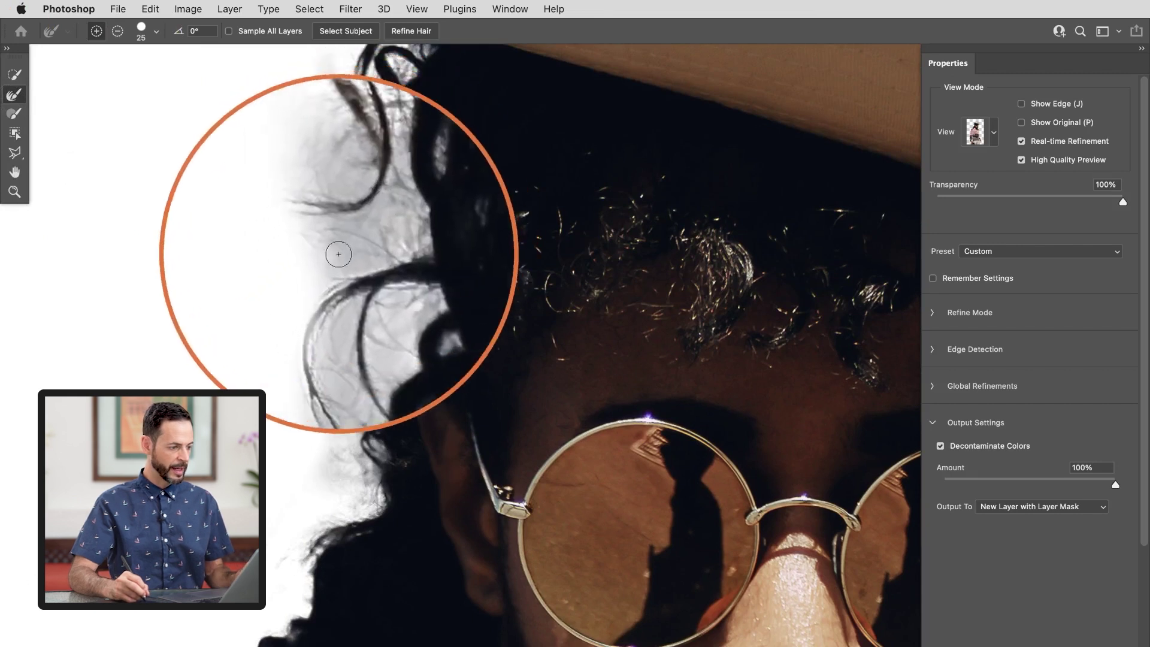
left_click(995, 509)
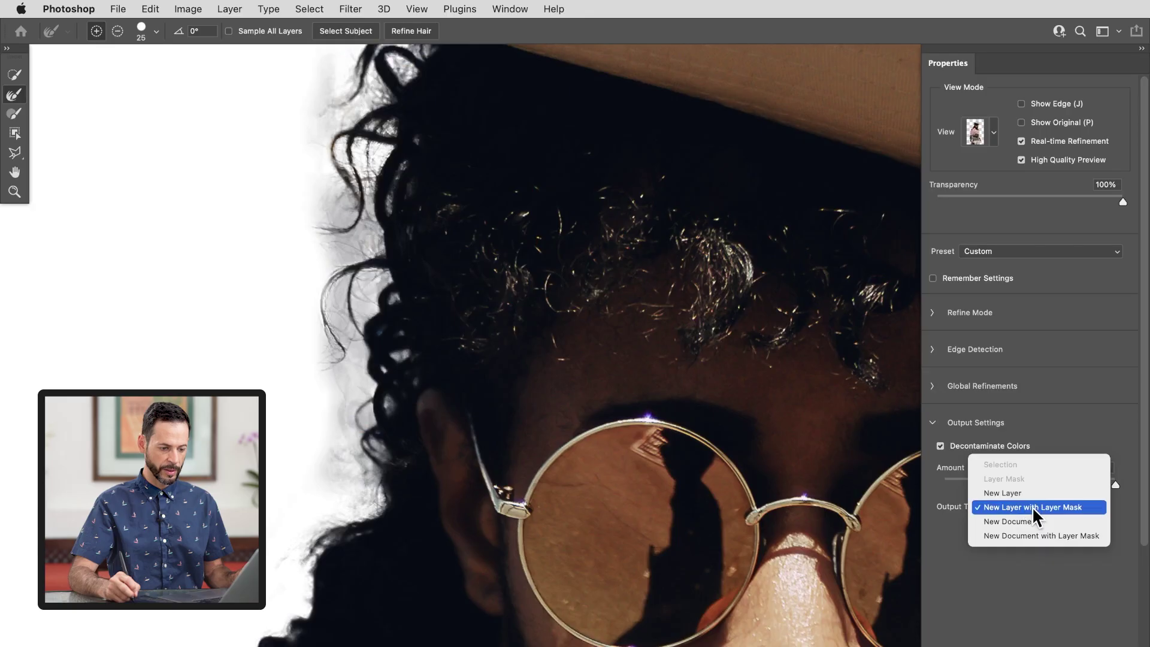
left_click(1033, 506)
left_click(1112, 642)
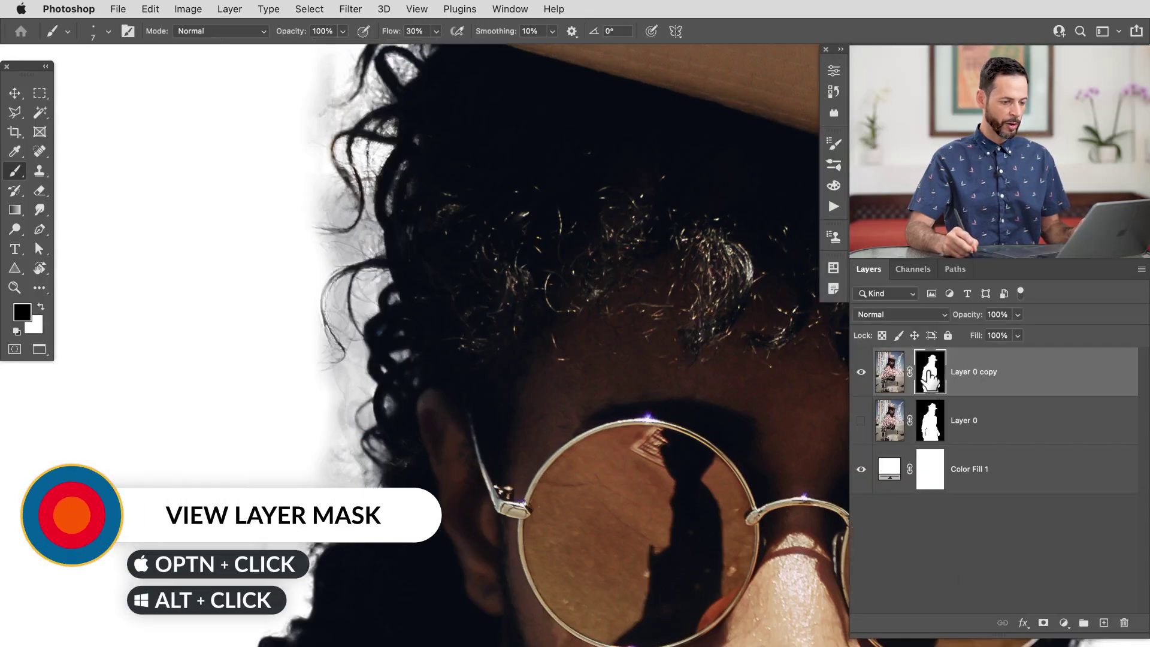
Step: Display the layer mask of Layer 0 copy on its own
left_click(930, 378, "alt")
left_click_drag(361, 276, 387, 386)
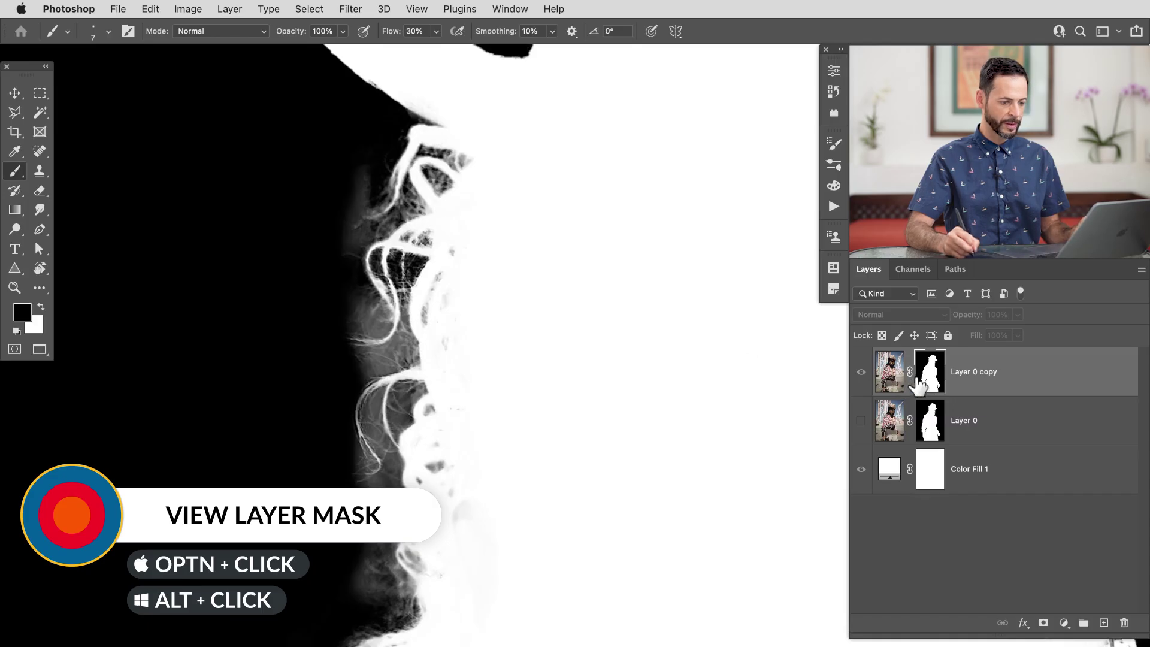
left_click(928, 380, "alt")
left_click(929, 379, "alt")
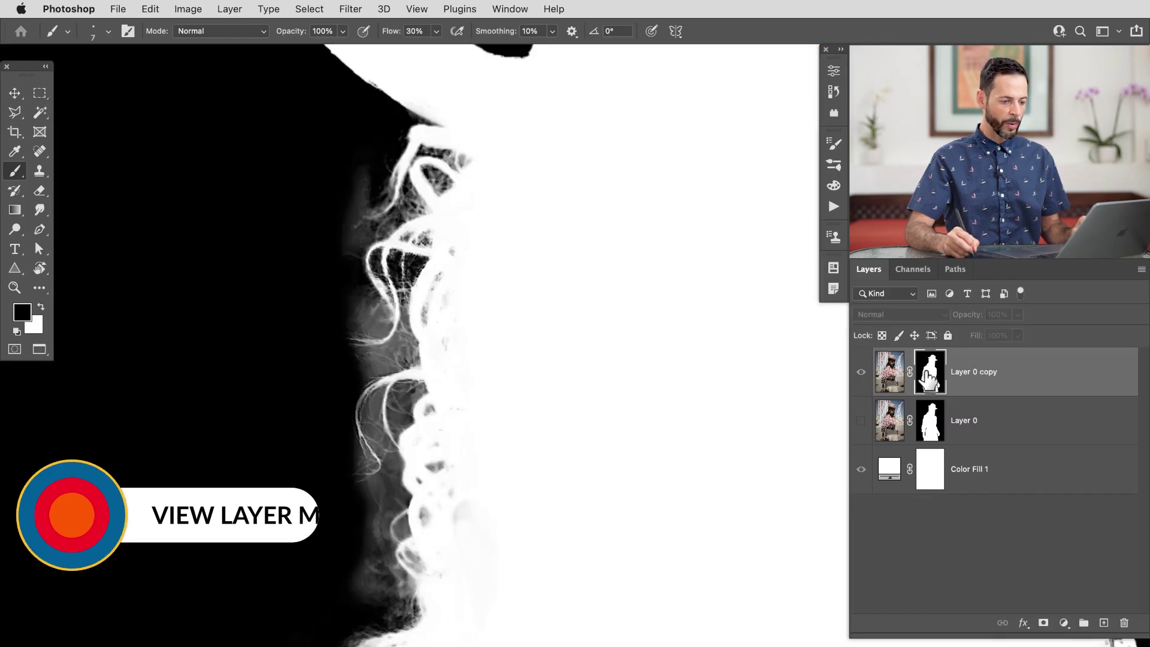
Step: Paint black over the gray haze outside the ear-side curls in the mask, using the Brush tool in Overlay mode at 30% flow
mouse_move(341, 368)
left_mouse_down()
mouse_move(364, 370)
mouse_move(351, 220)
left_mouse_up()
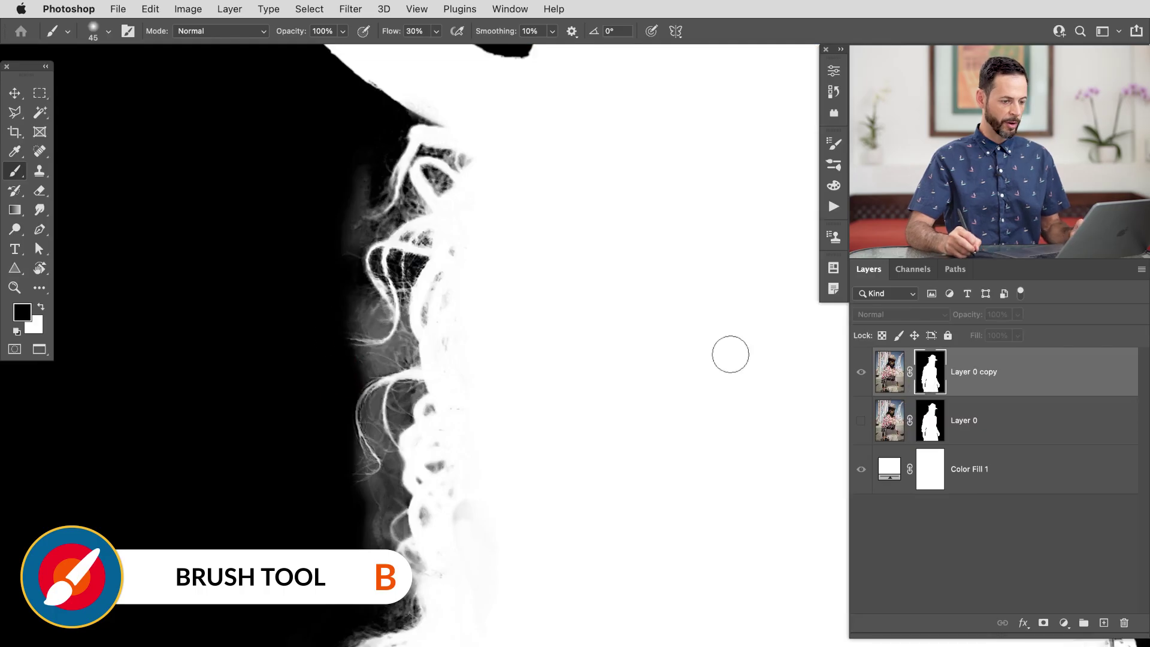
left_click(226, 32)
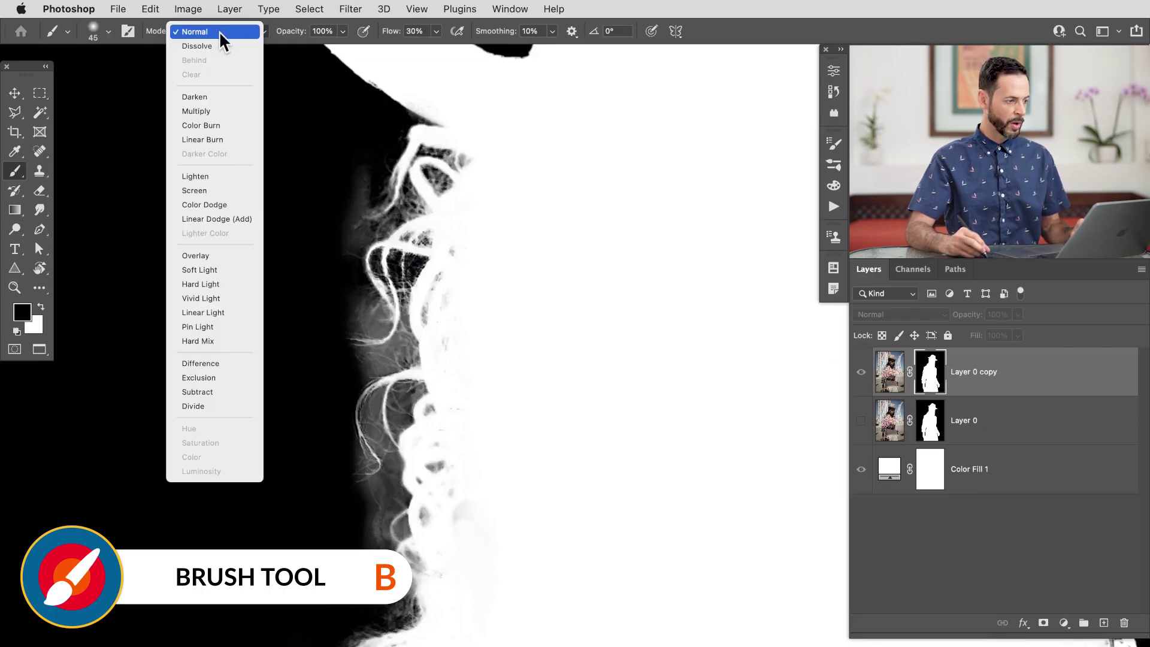
left_click(213, 255)
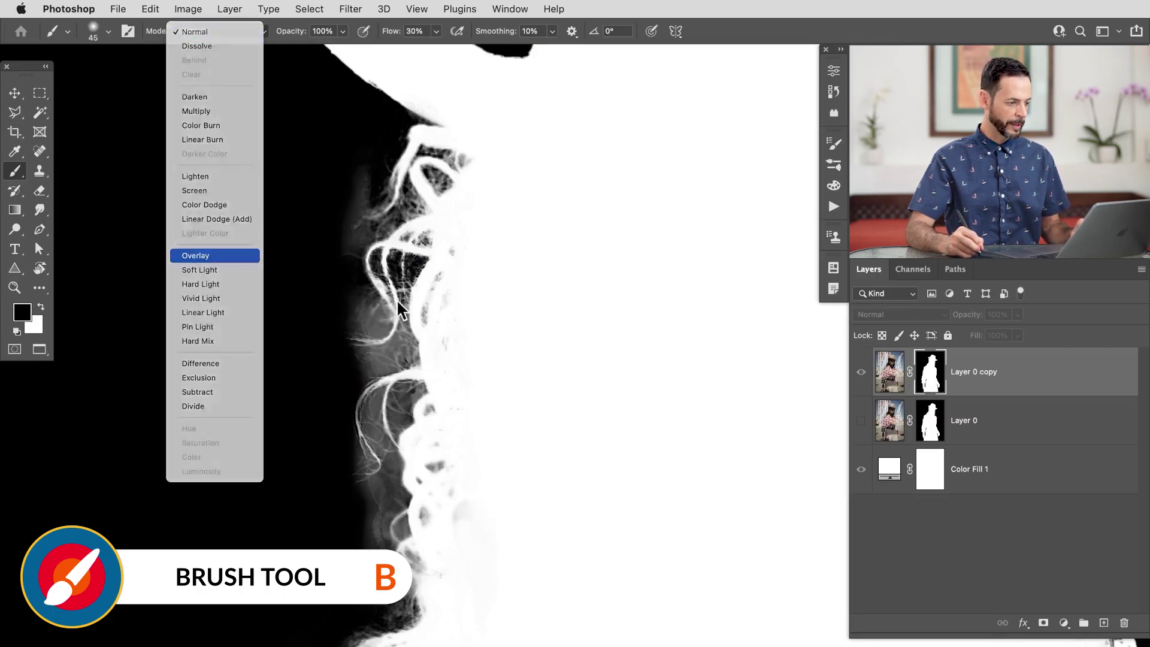
mouse_move(336, 328)
left_mouse_down()
mouse_move(360, 328)
mouse_move(376, 305)
mouse_move(373, 359)
mouse_move(361, 337)
mouse_move(359, 192)
mouse_move(367, 236)
mouse_move(354, 316)
mouse_move(394, 386)
mouse_move(372, 380)
mouse_move(392, 371)
mouse_move(360, 487)
mouse_move(390, 476)
mouse_move(372, 519)
mouse_move(393, 521)
mouse_move(376, 604)
mouse_move(365, 527)
mouse_move(383, 125)
mouse_move(431, 159)
mouse_move(408, 187)
left_mouse_up()
left_click_drag(344, 543, 349, 280)
mouse_move(262, 531)
left_mouse_down()
mouse_move(257, 549)
mouse_move(339, 358)
left_mouse_up()
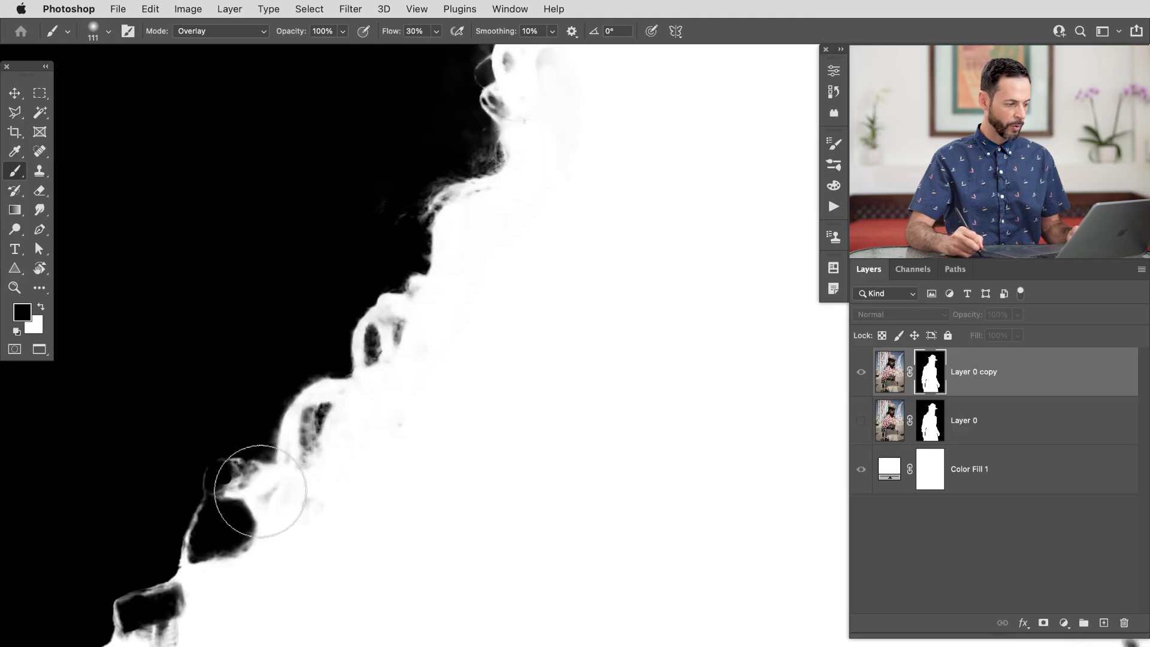
Step: Paint white over the gray sunglasses outline in the mask with the Brush tool in Normal mode
left_click_drag(718, 539, 485, 498)
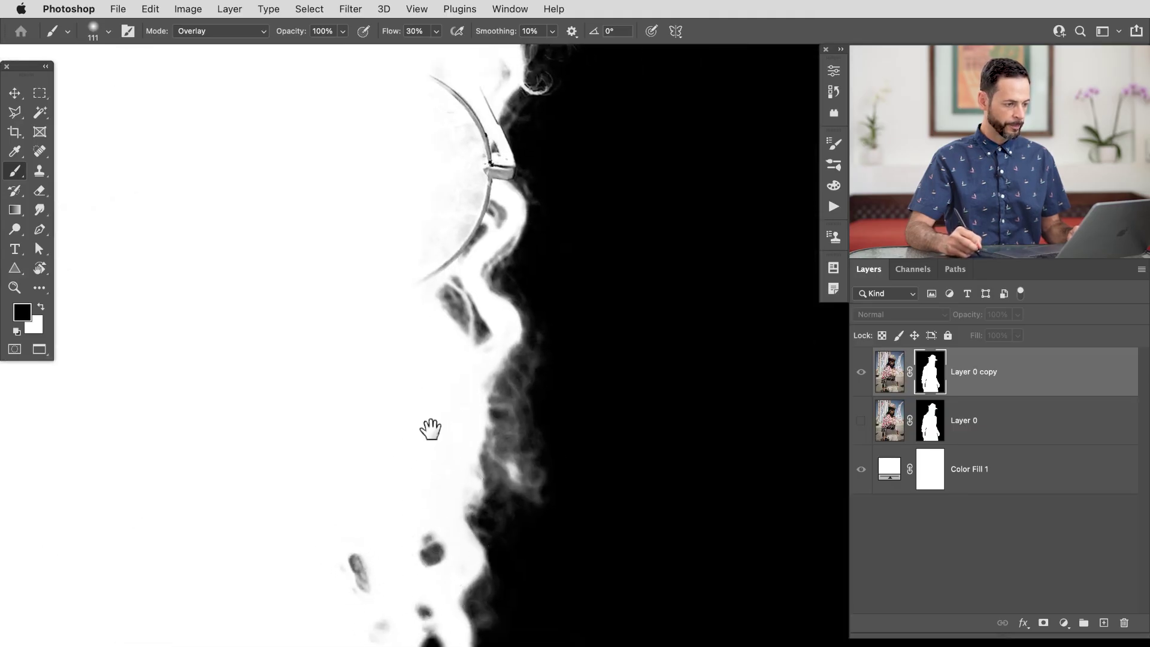
left_click_drag(456, 199, 493, 401)
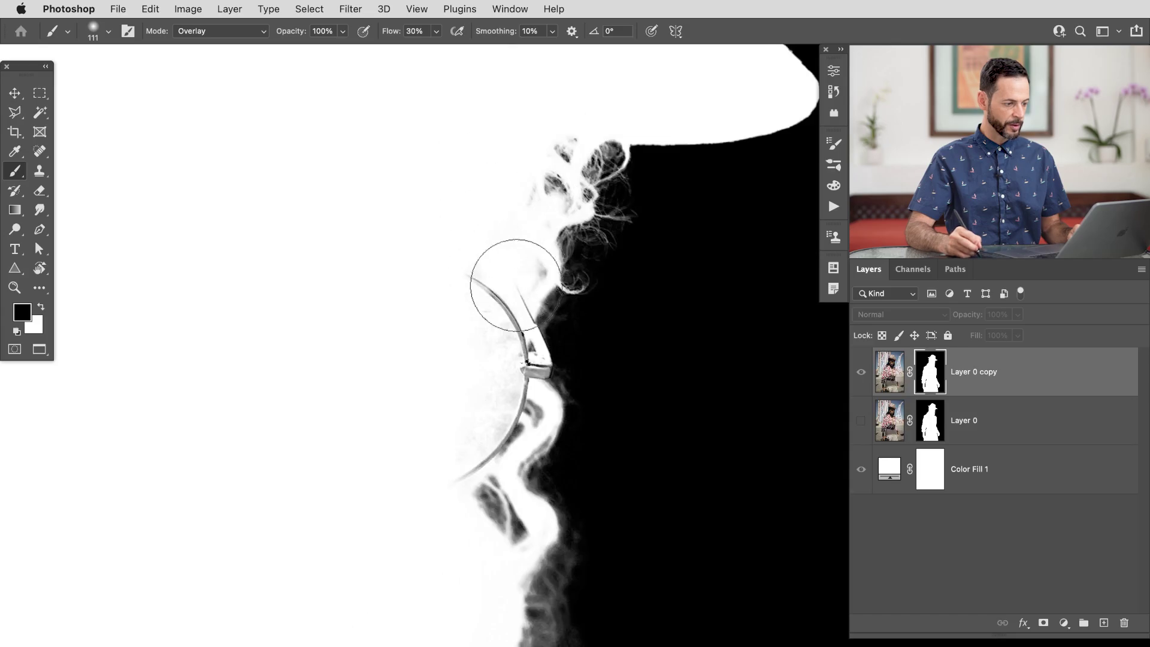
left_click(244, 31)
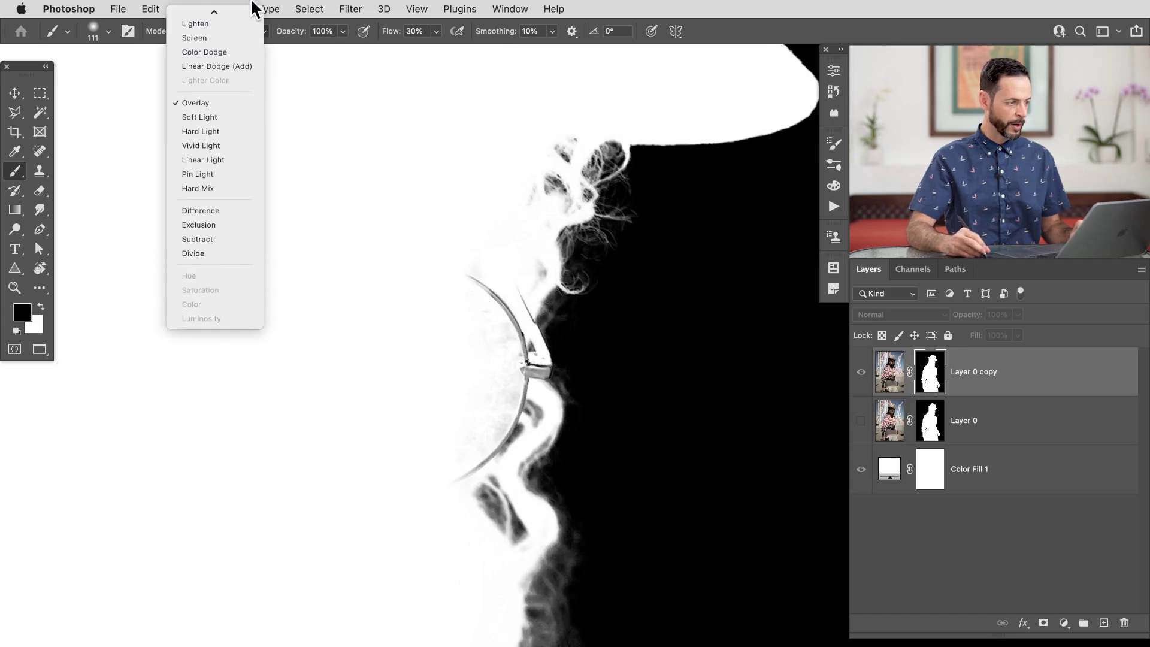
left_click(225, 27)
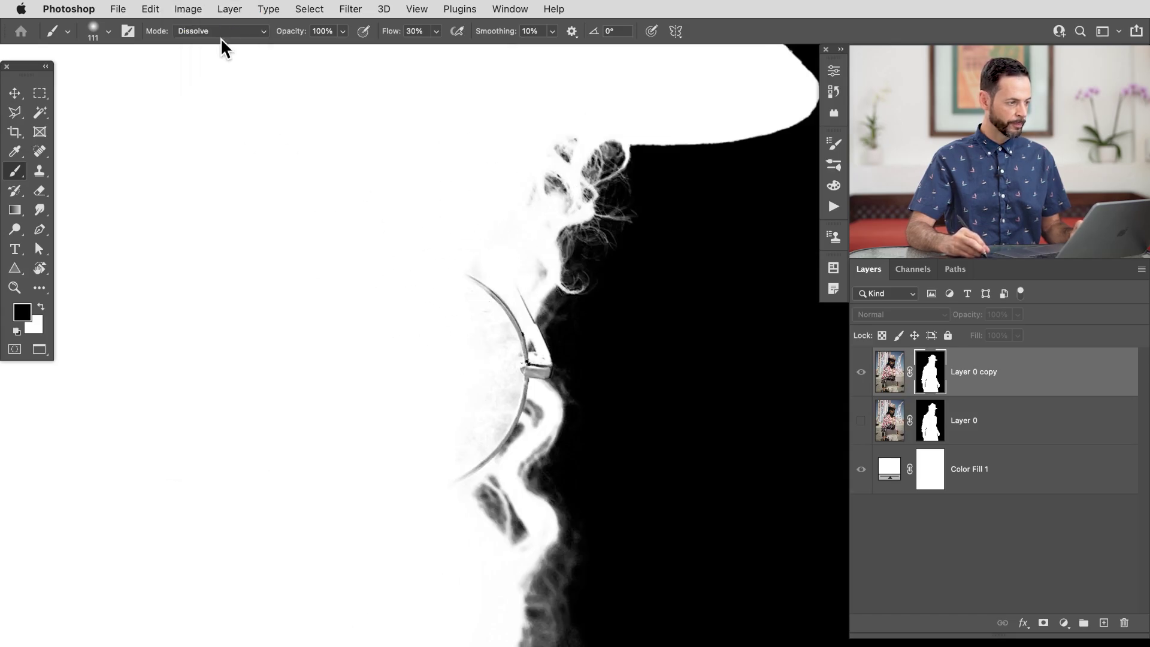
left_click(220, 34)
left_click(216, 16)
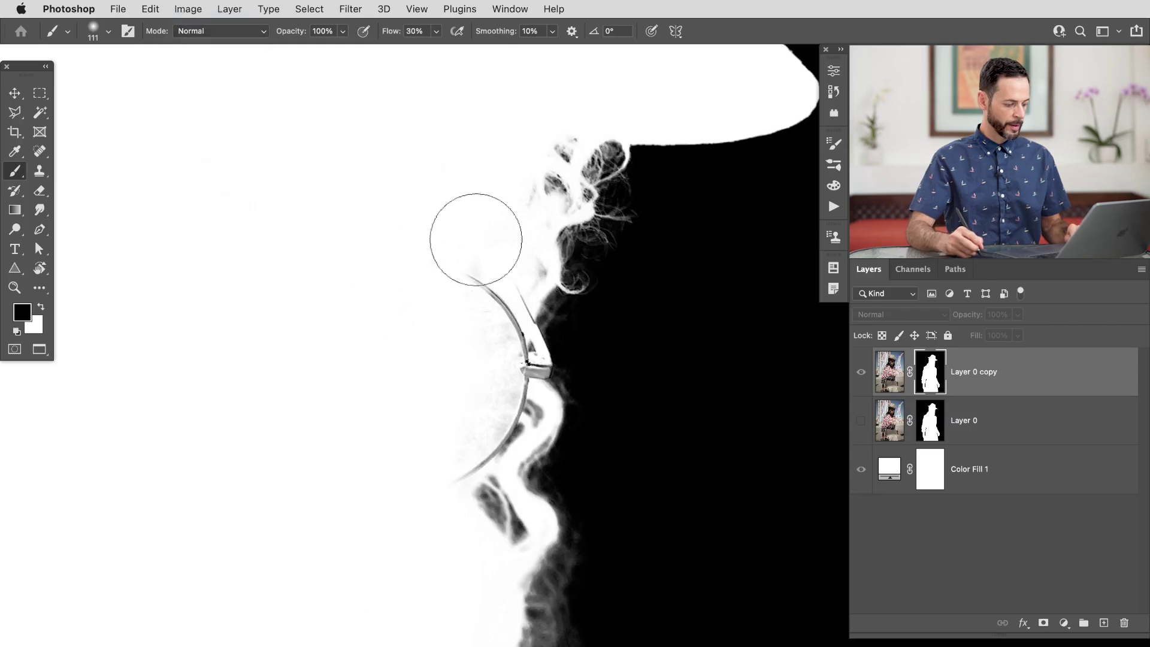
key("x")
mouse_move(521, 395)
left_mouse_down()
mouse_move(507, 396)
mouse_move(511, 405)
left_mouse_up()
mouse_move(529, 355)
left_mouse_down()
mouse_move(529, 374)
mouse_move(495, 318)
mouse_move(501, 419)
mouse_move(490, 427)
left_mouse_up()
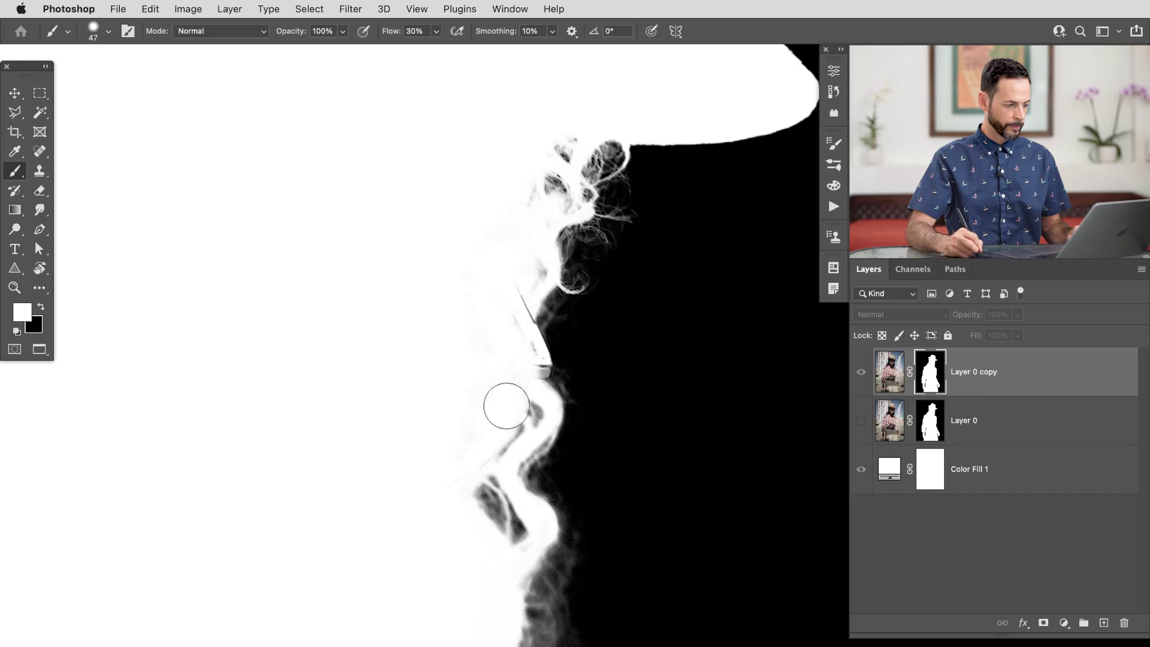
Step: Examine the whole mask from the hat and curls down to the arms and hands for leftover gray areas
left_click_drag(515, 368, 455, 380)
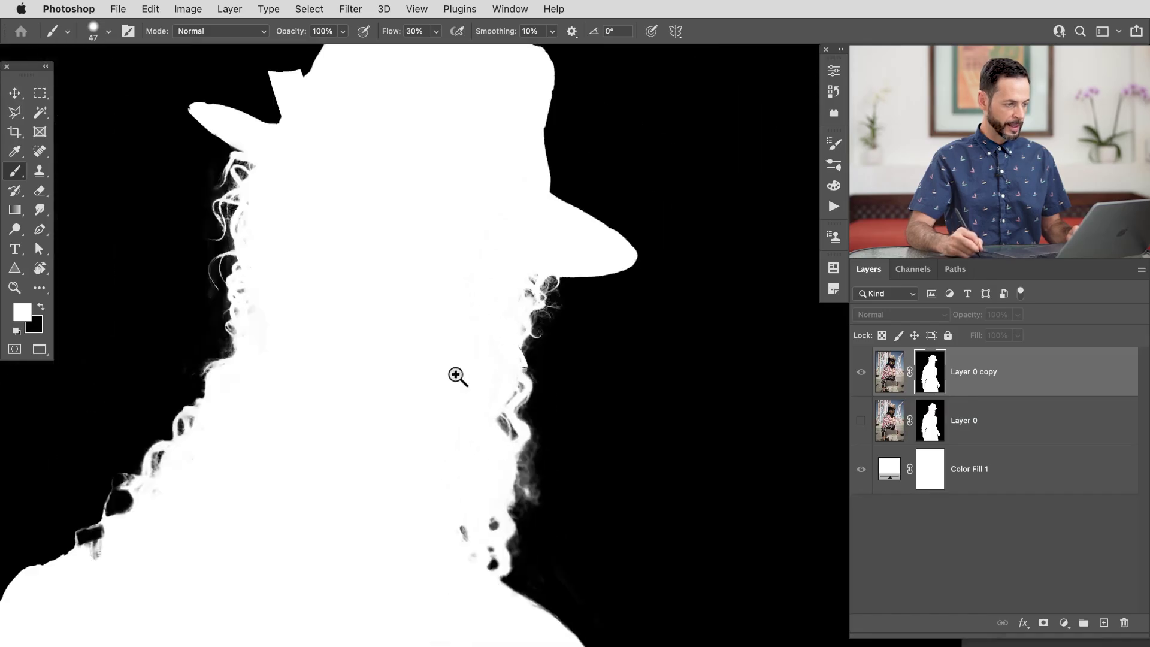
left_click_drag(342, 477, 395, 452)
left_click_drag(354, 264, 378, 449)
left_click_drag(400, 506, 462, 259)
left_click_drag(464, 593, 461, 196)
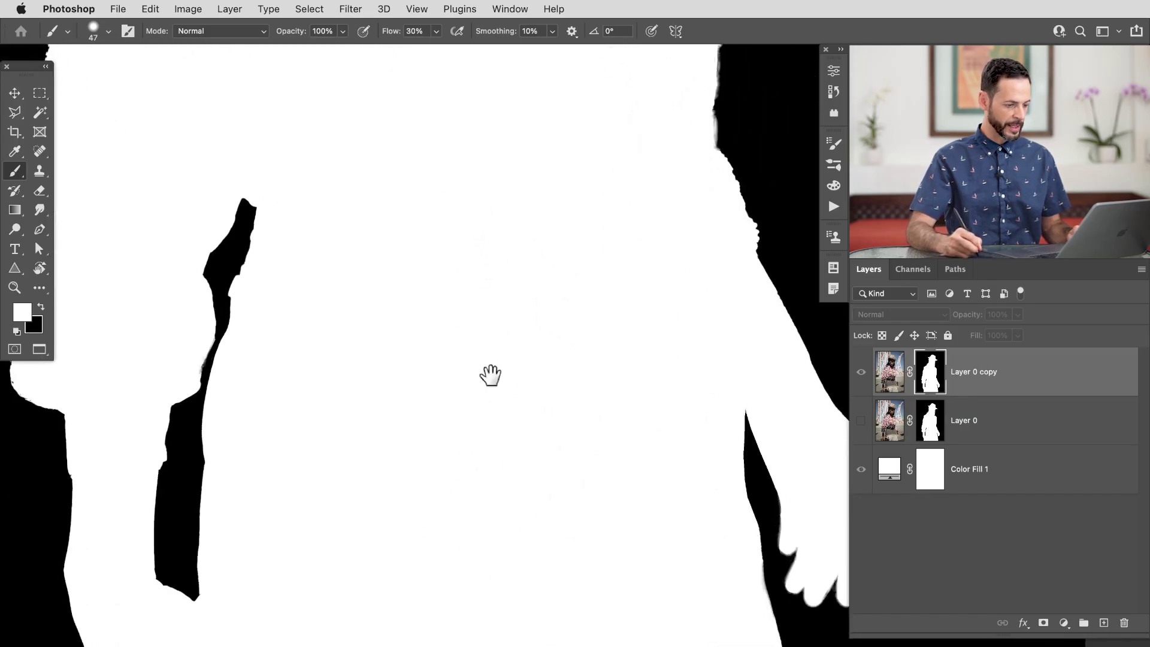
left_click_drag(490, 375, 426, 174)
left_click_drag(461, 300, 472, 623)
left_click_drag(471, 294, 466, 622)
scroll(465, 621, "down", 6)
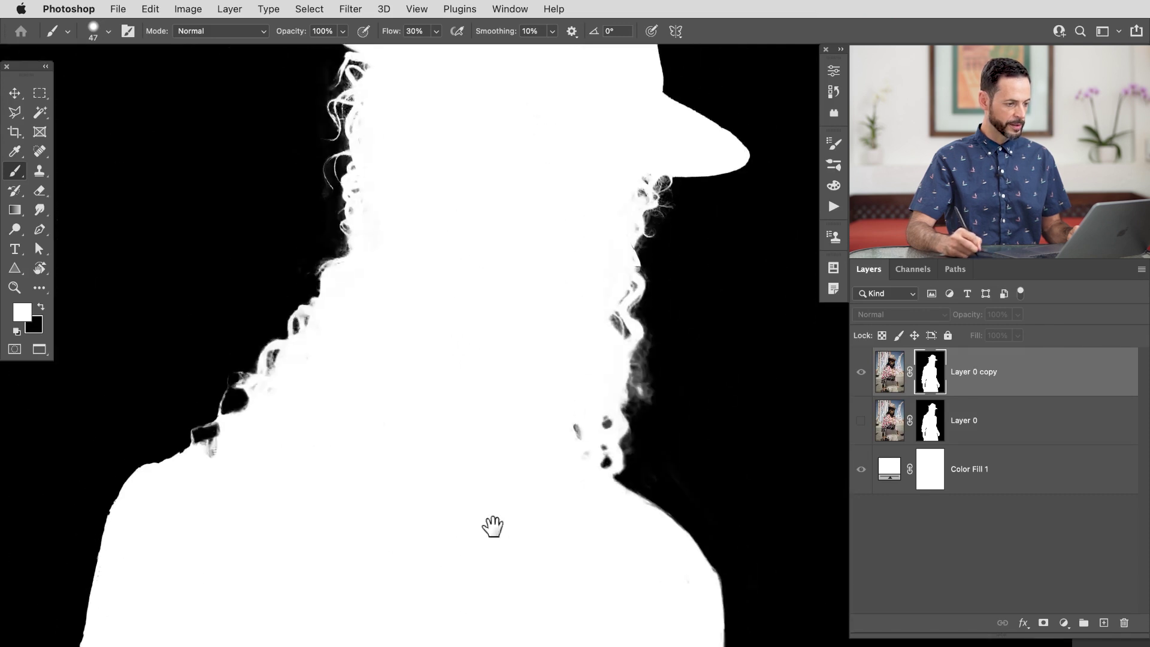
Step: Return from the mask view to the cutout image and set the Brush to Overlay mode with black as the foreground color
left_click(926, 386, "alt")
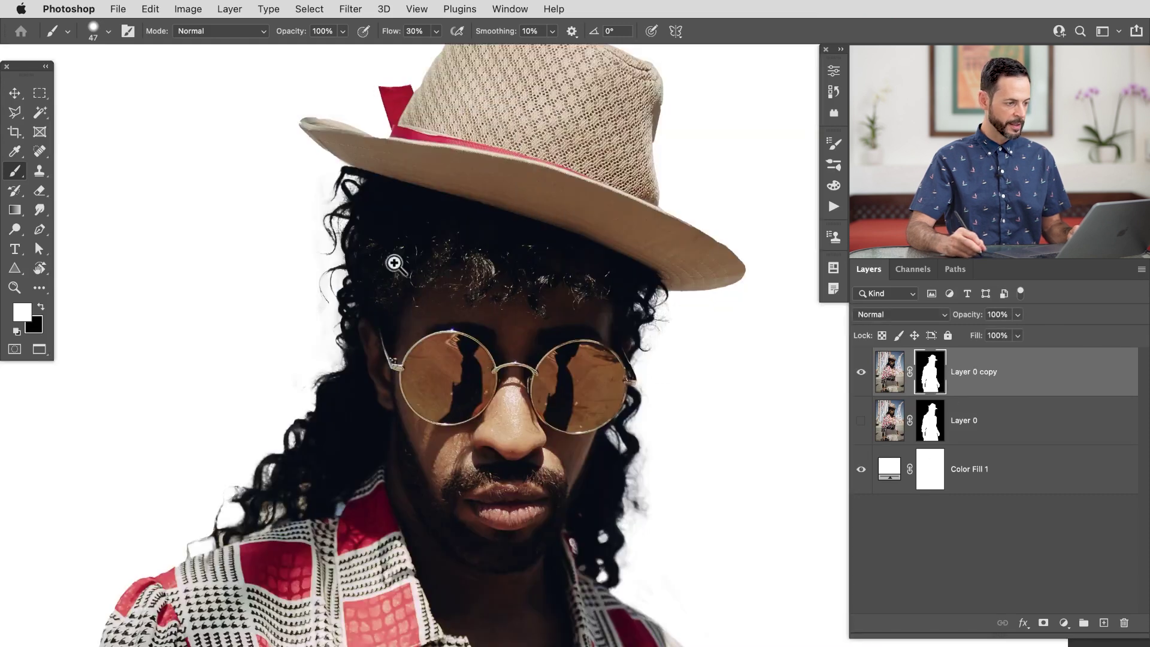
scroll(384, 259, "up", 4)
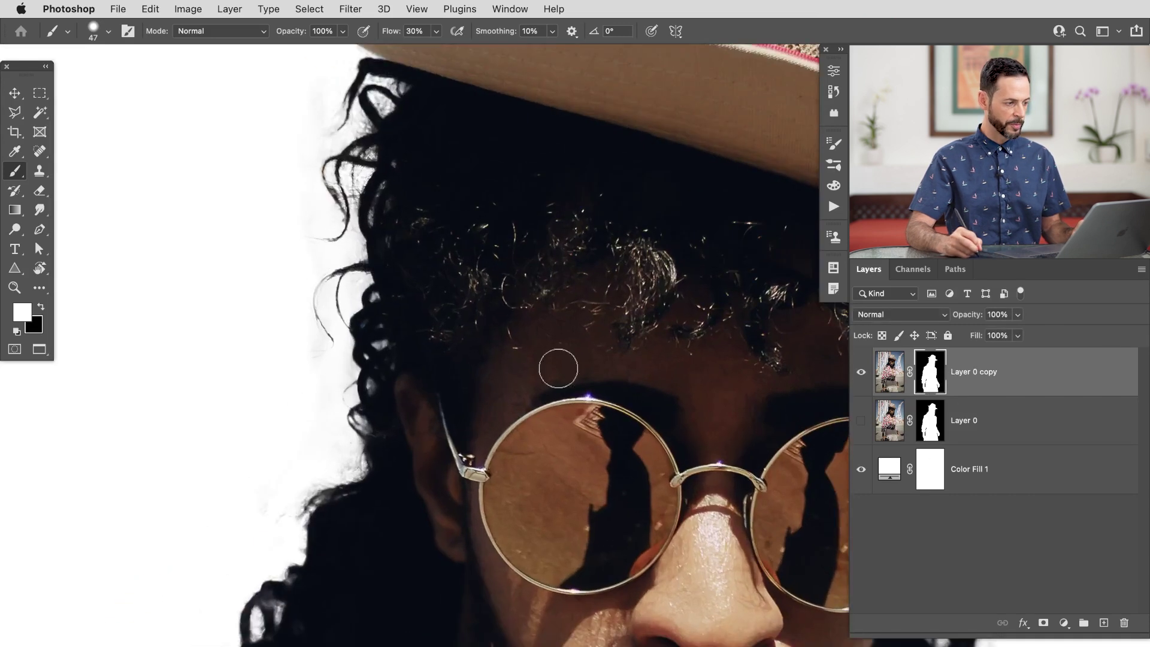
left_click(223, 31)
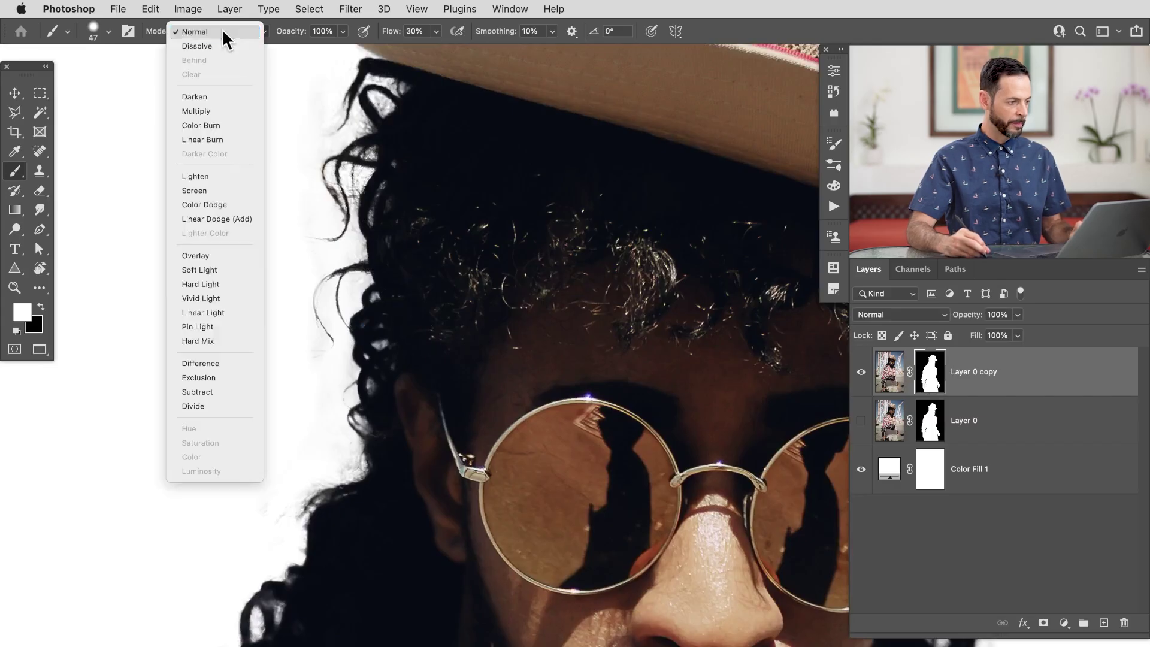
left_click(231, 255)
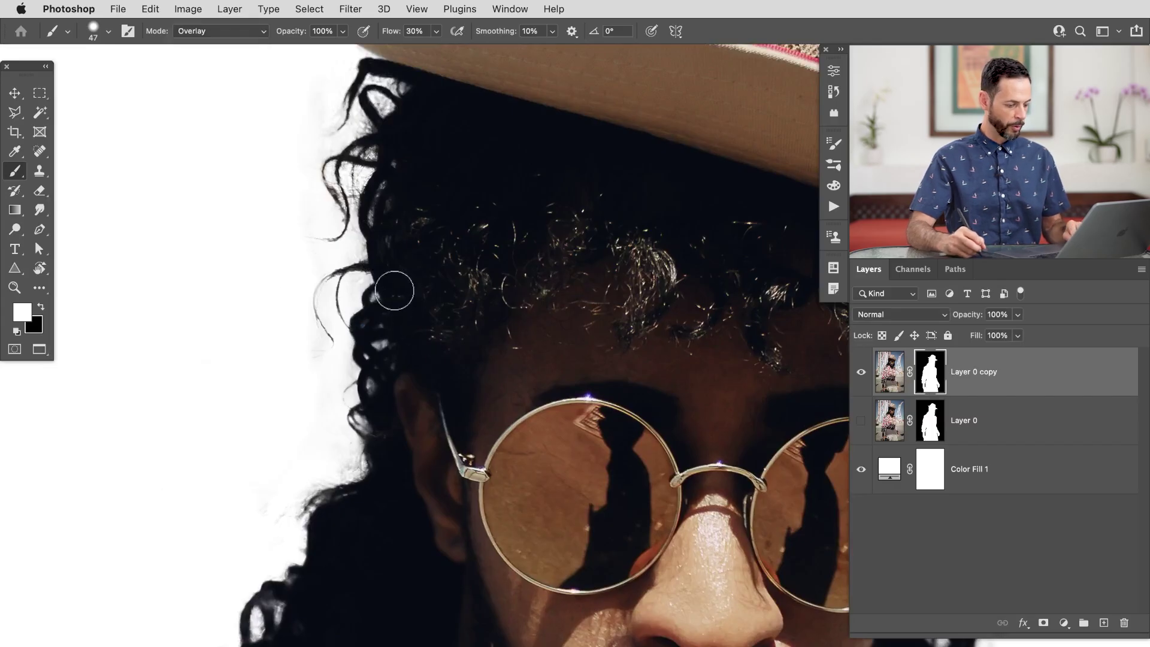
key("x")
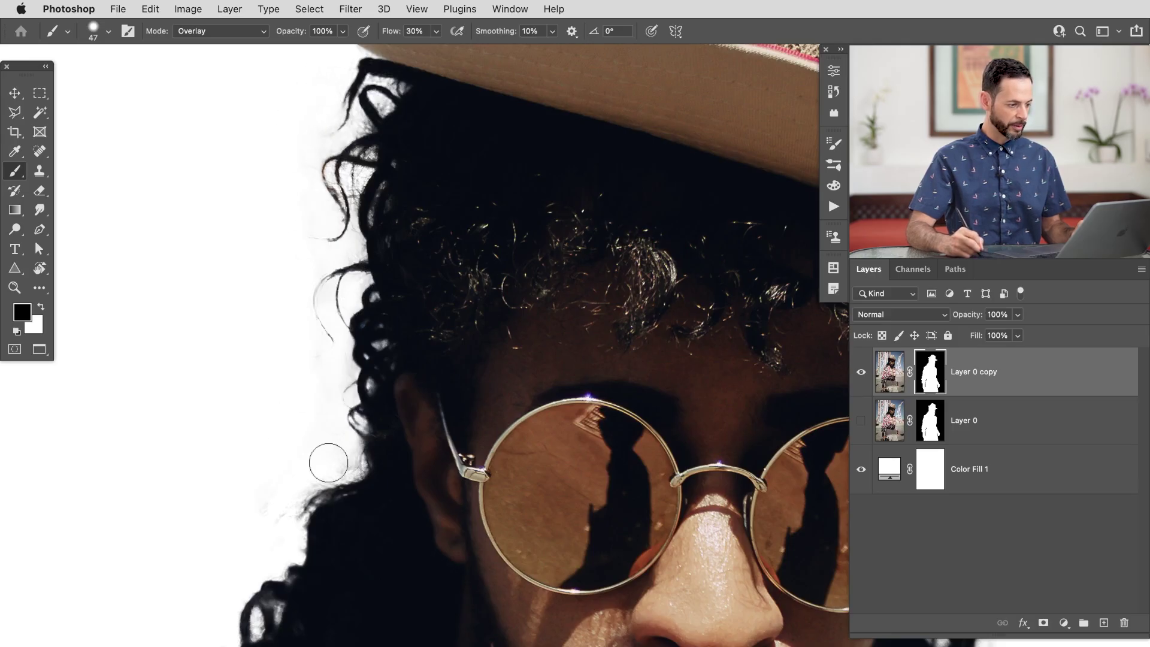
key("space")
left_click_drag(568, 459, 455, 488)
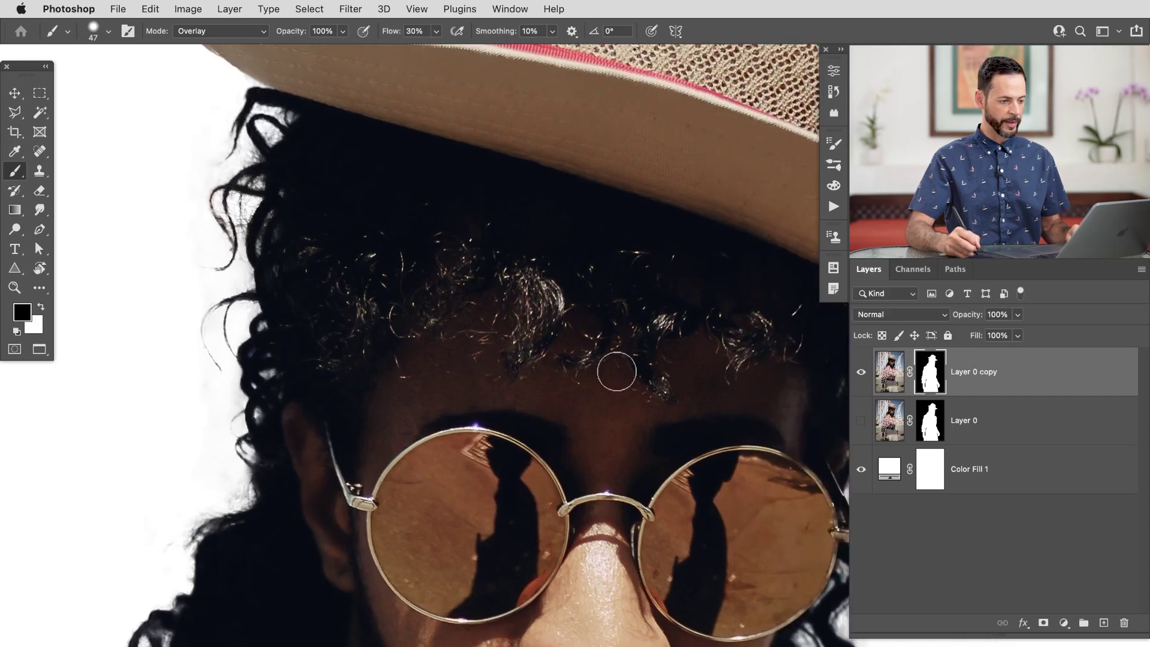
Step: Compare the hair edges against the original background by disabling the mask of Layer 0 copy and enabling it again
left_click(930, 384, "shift")
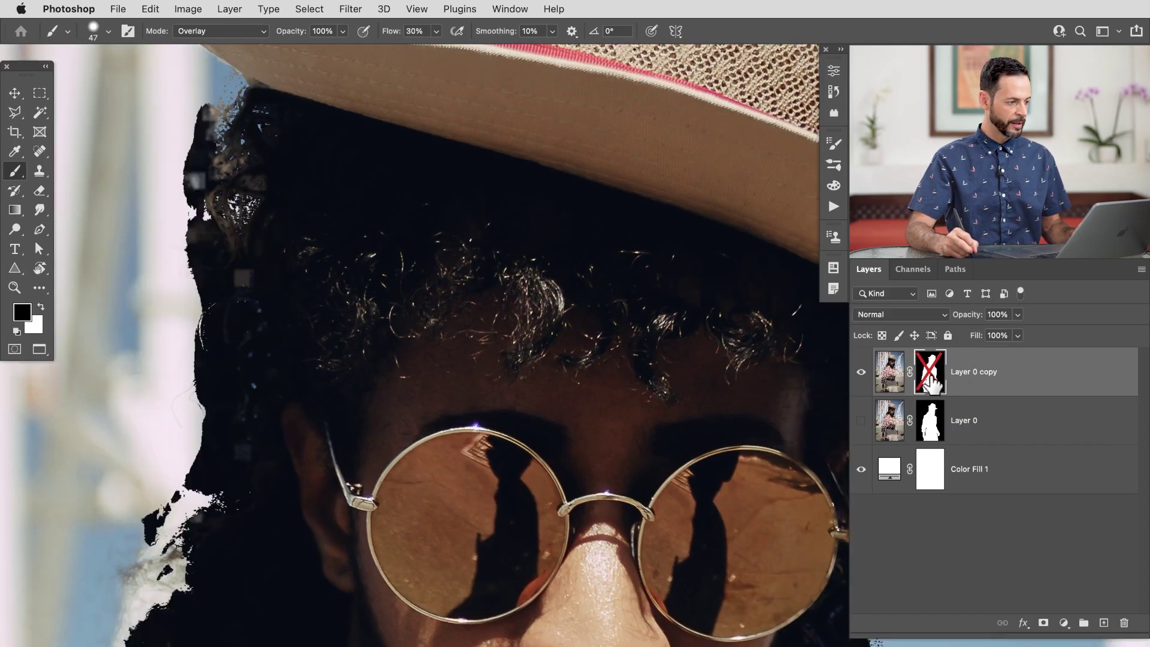
left_click(733, 430, "alt")
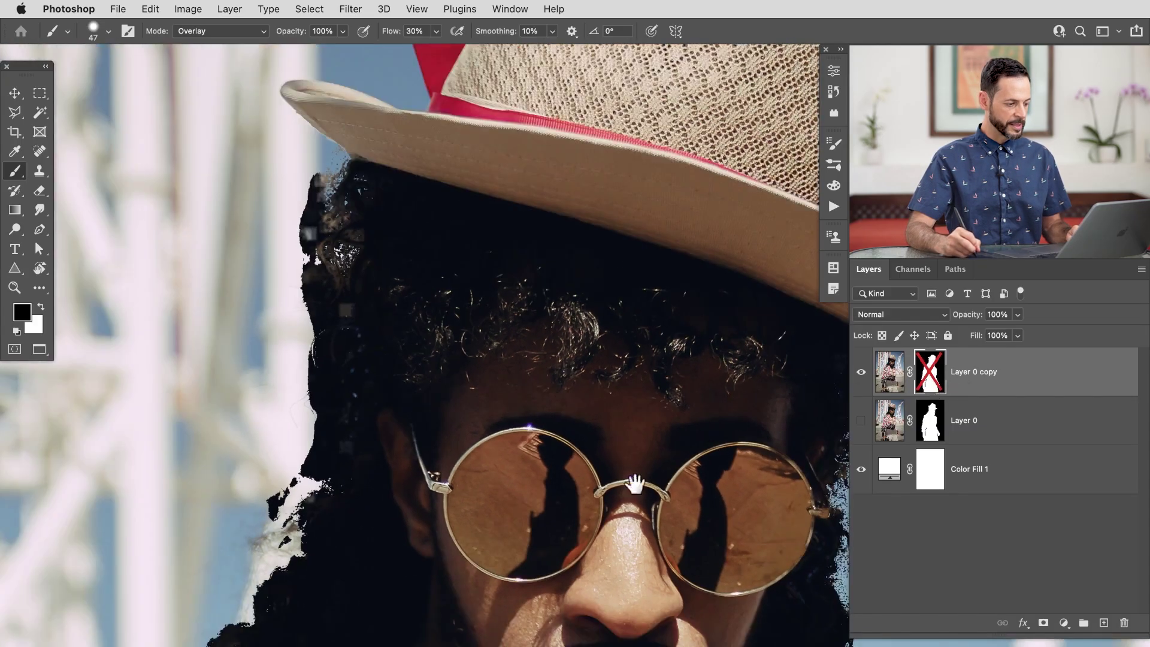
left_click_drag(577, 449, 495, 419)
left_click_drag(566, 513, 519, 426)
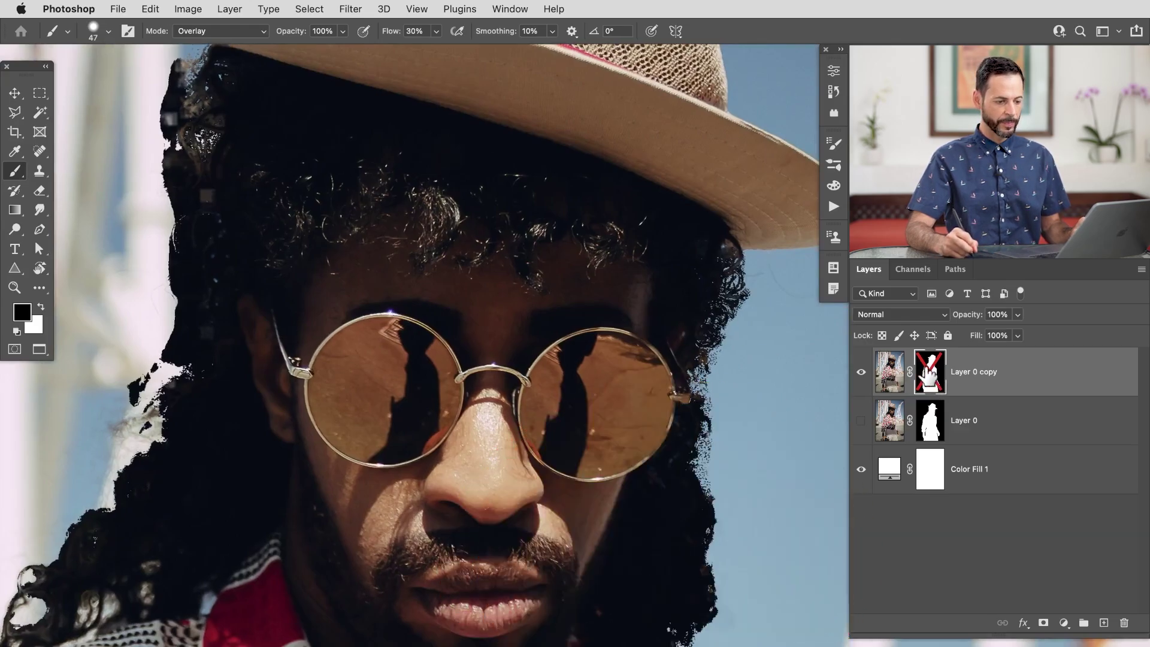
left_click(928, 372, "shift")
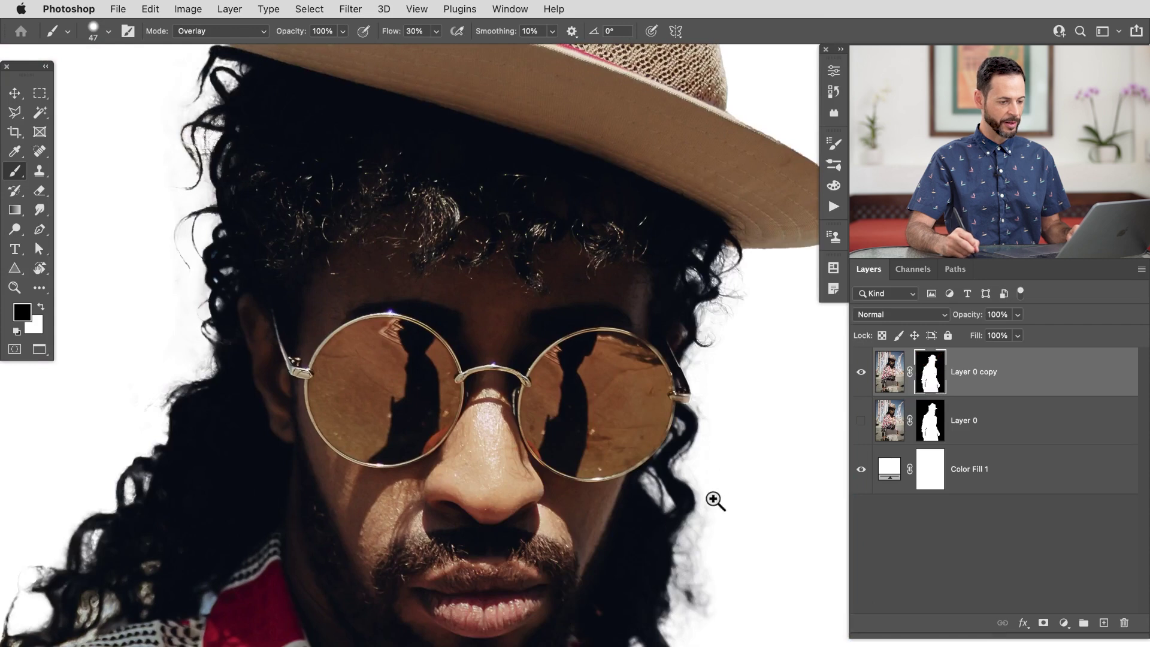
left_click(693, 493, "alt")
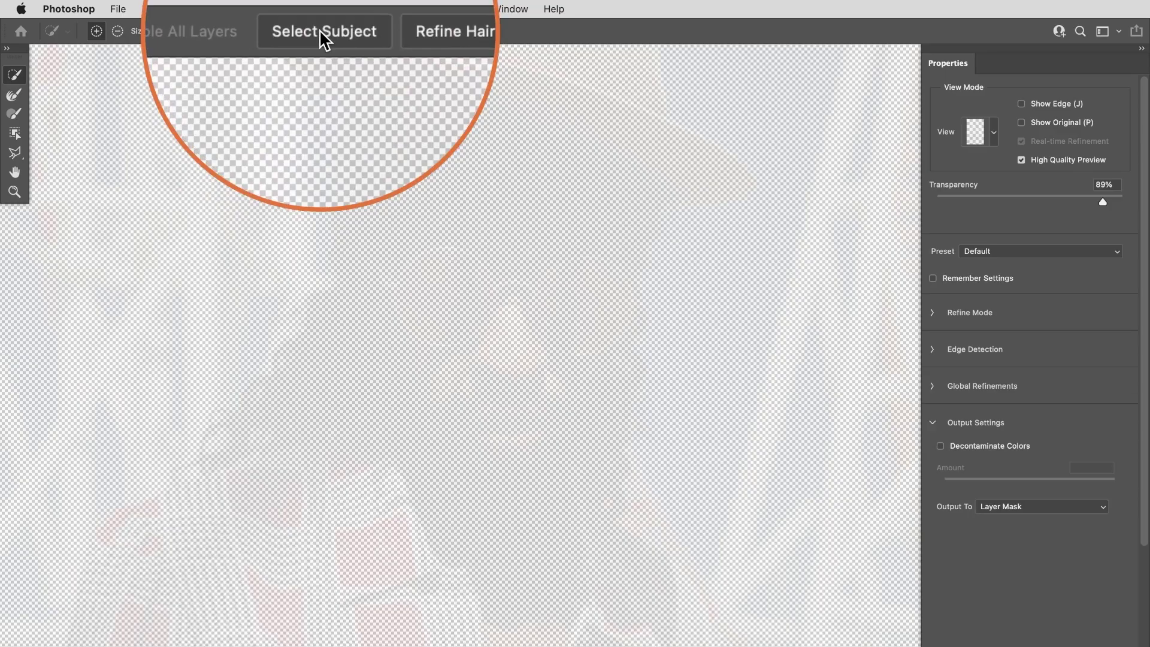
Step: Run Select Subject and Refine Hair on the man in Select and Mask, with the preview transparency at 100%
left_click(321, 31)
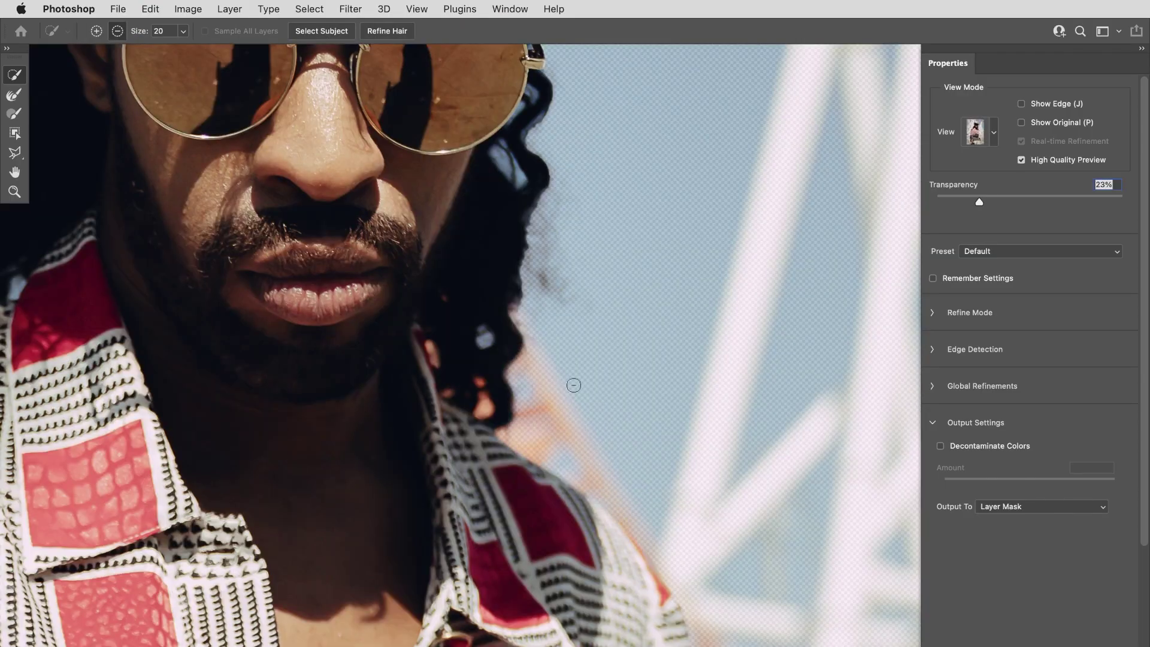
left_click_drag(979, 202, 1060, 198)
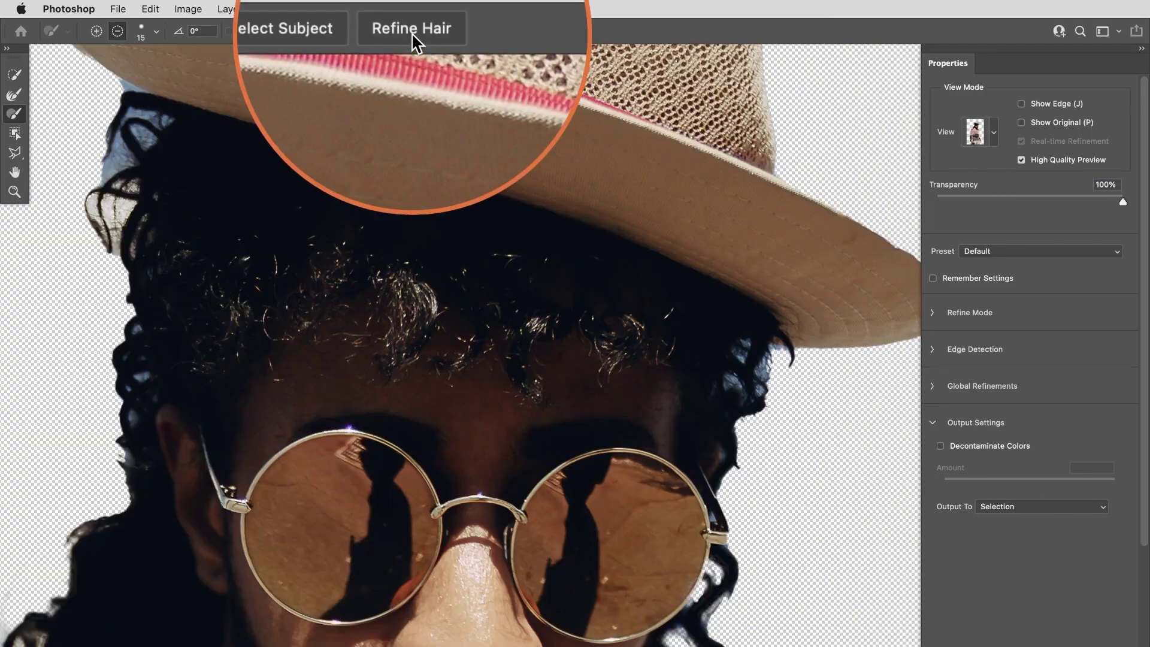
left_click(412, 32)
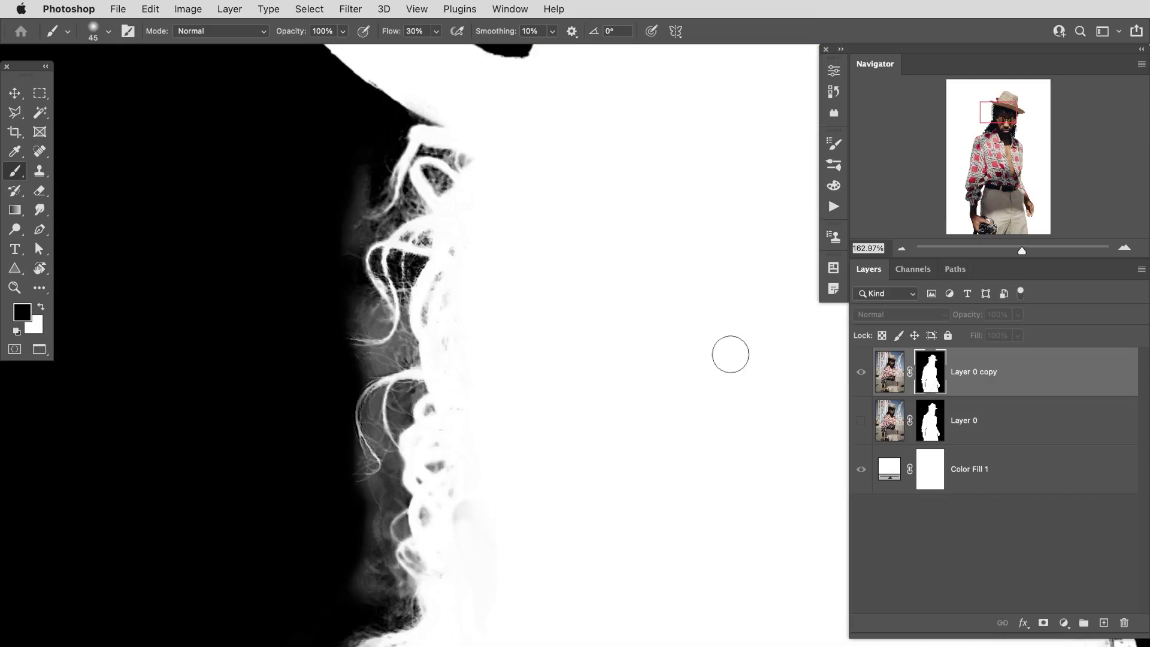
Step: Paint black over the gray haze around the curls below the hat brim in the mask, using the Brush in Overlay mode at size 111
left_click(219, 31)
left_click(209, 255)
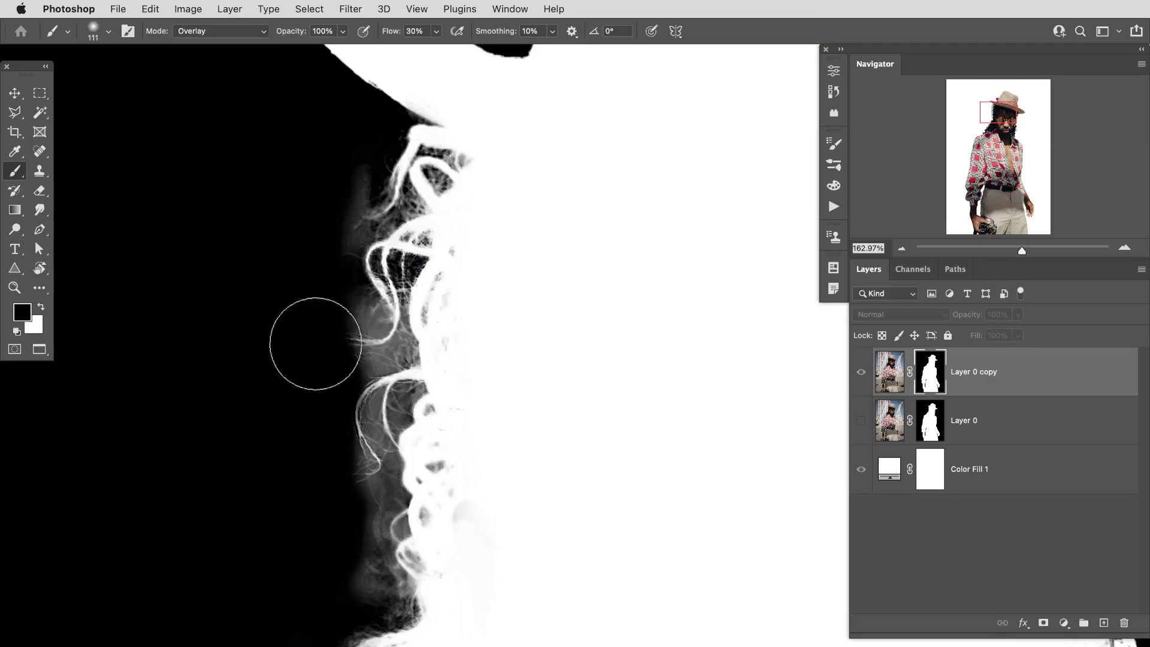
mouse_move(315, 343)
left_mouse_down()
mouse_move(381, 352)
mouse_move(399, 344)
mouse_move(349, 252)
mouse_move(348, 210)
mouse_move(377, 376)
left_mouse_up()
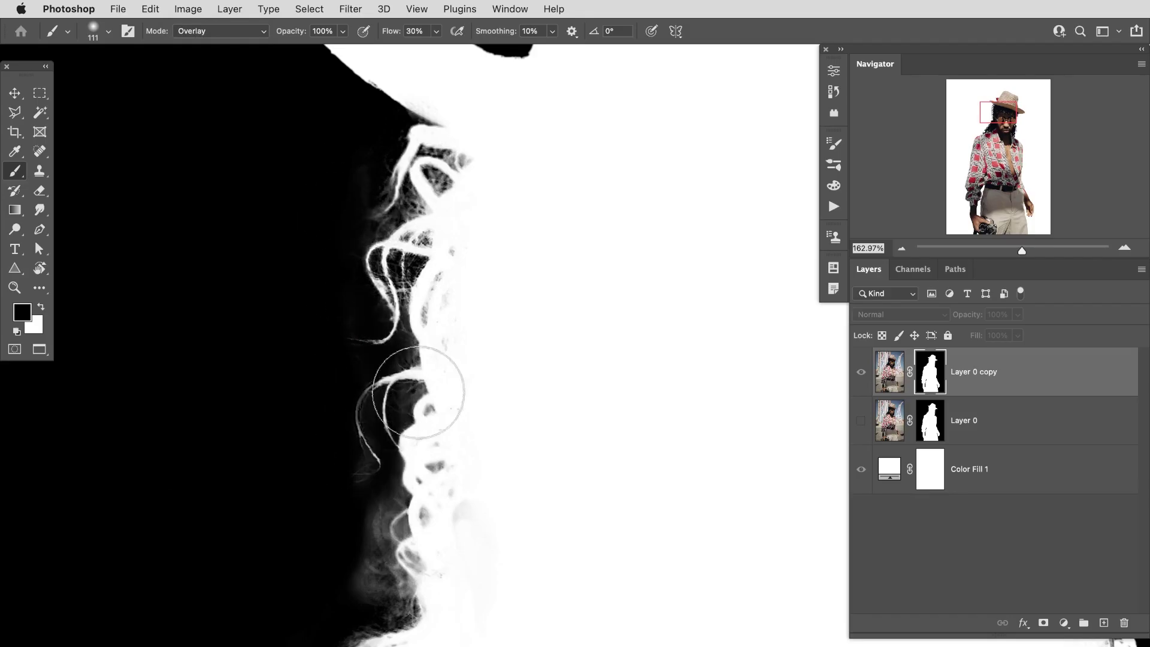